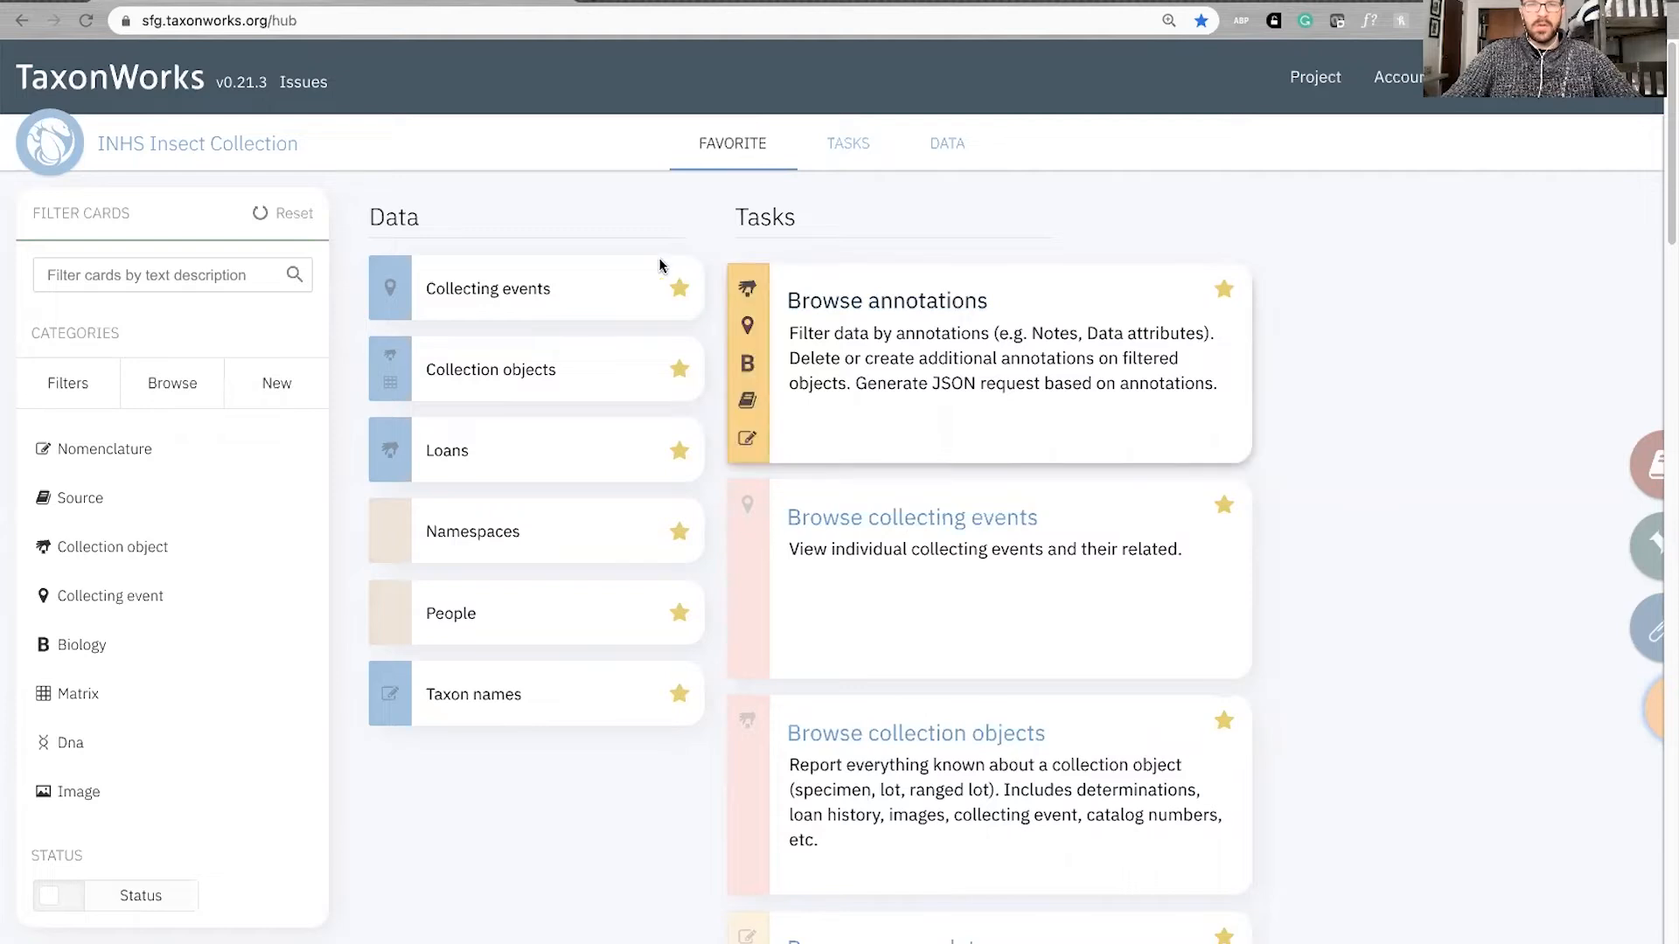
- Search the task cards for "filter colle", limit them to the Filters category, and open the Filter collection objects task
{"action": "left_click", "coordinate": [225, 269]}
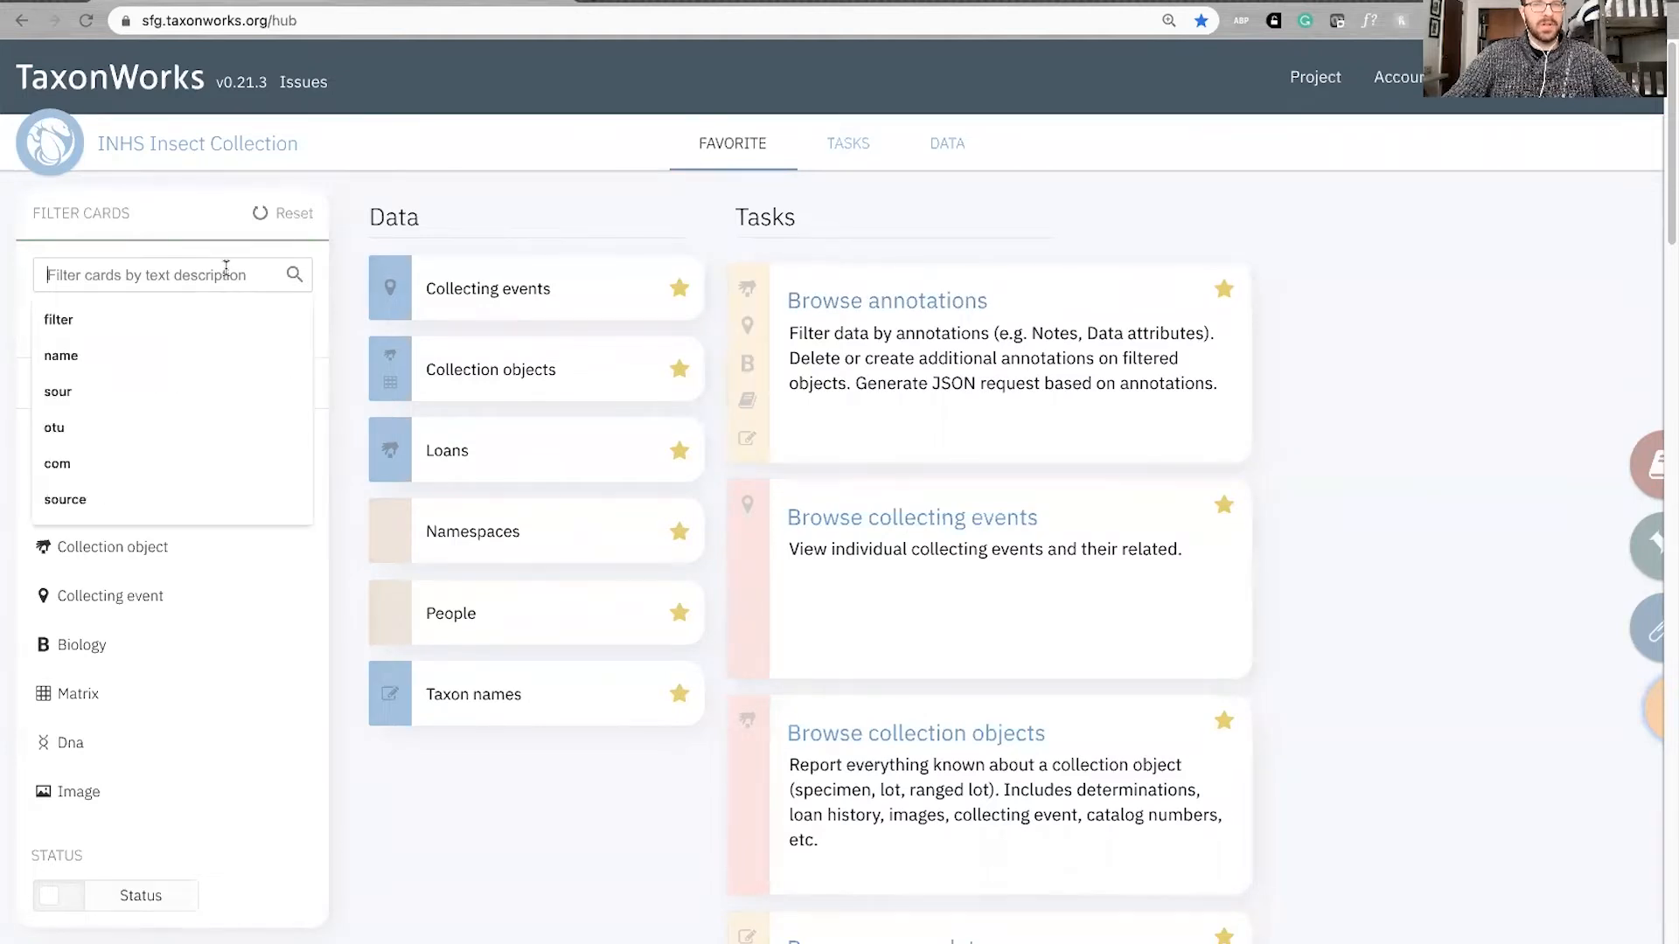
{"action": "left_click", "coordinate": [470, 183]}
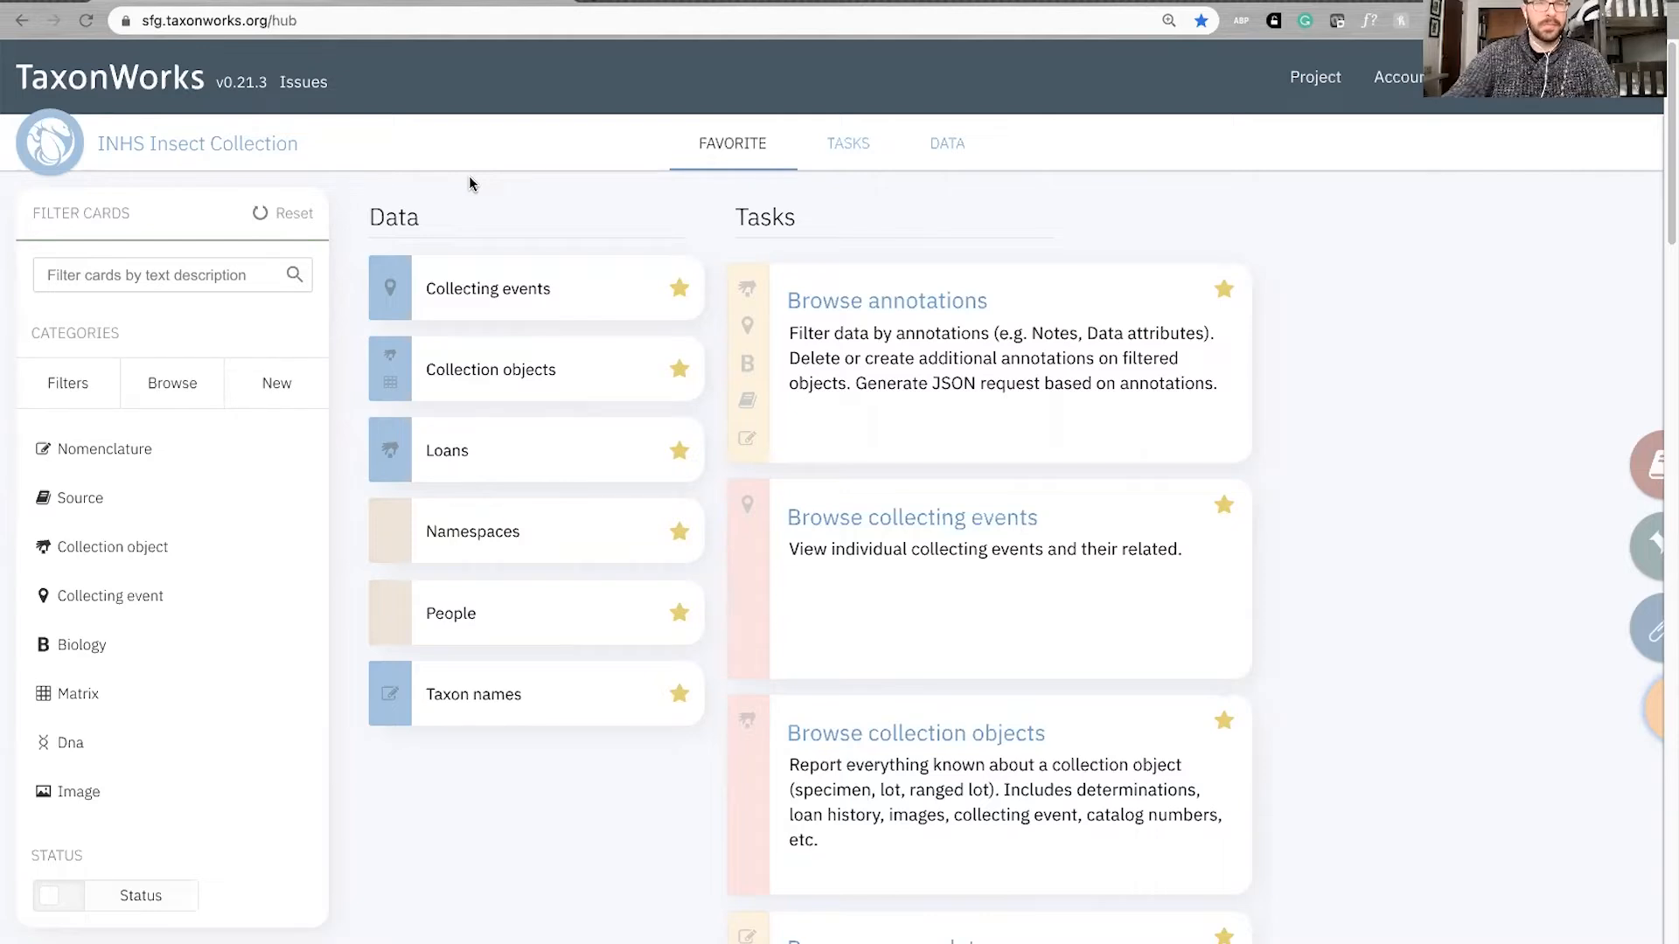
{"action": "left_click", "coordinate": [848, 156]}
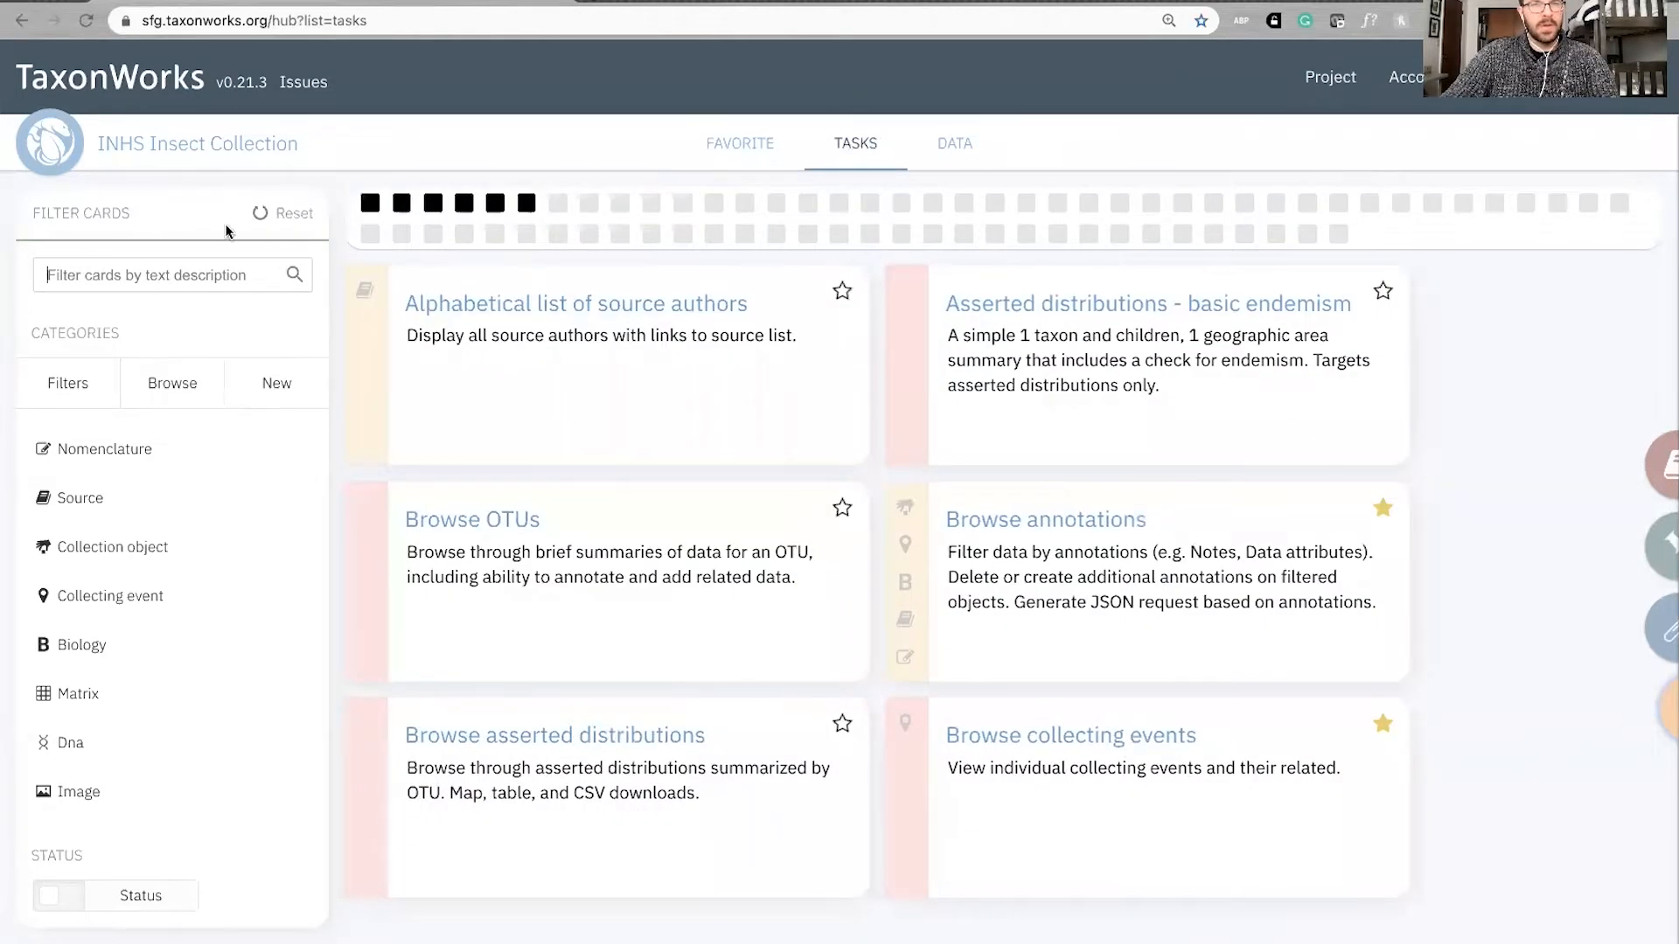
{"action": "left_click", "coordinate": [104, 274]}
{"action": "type", "text": "filter "}
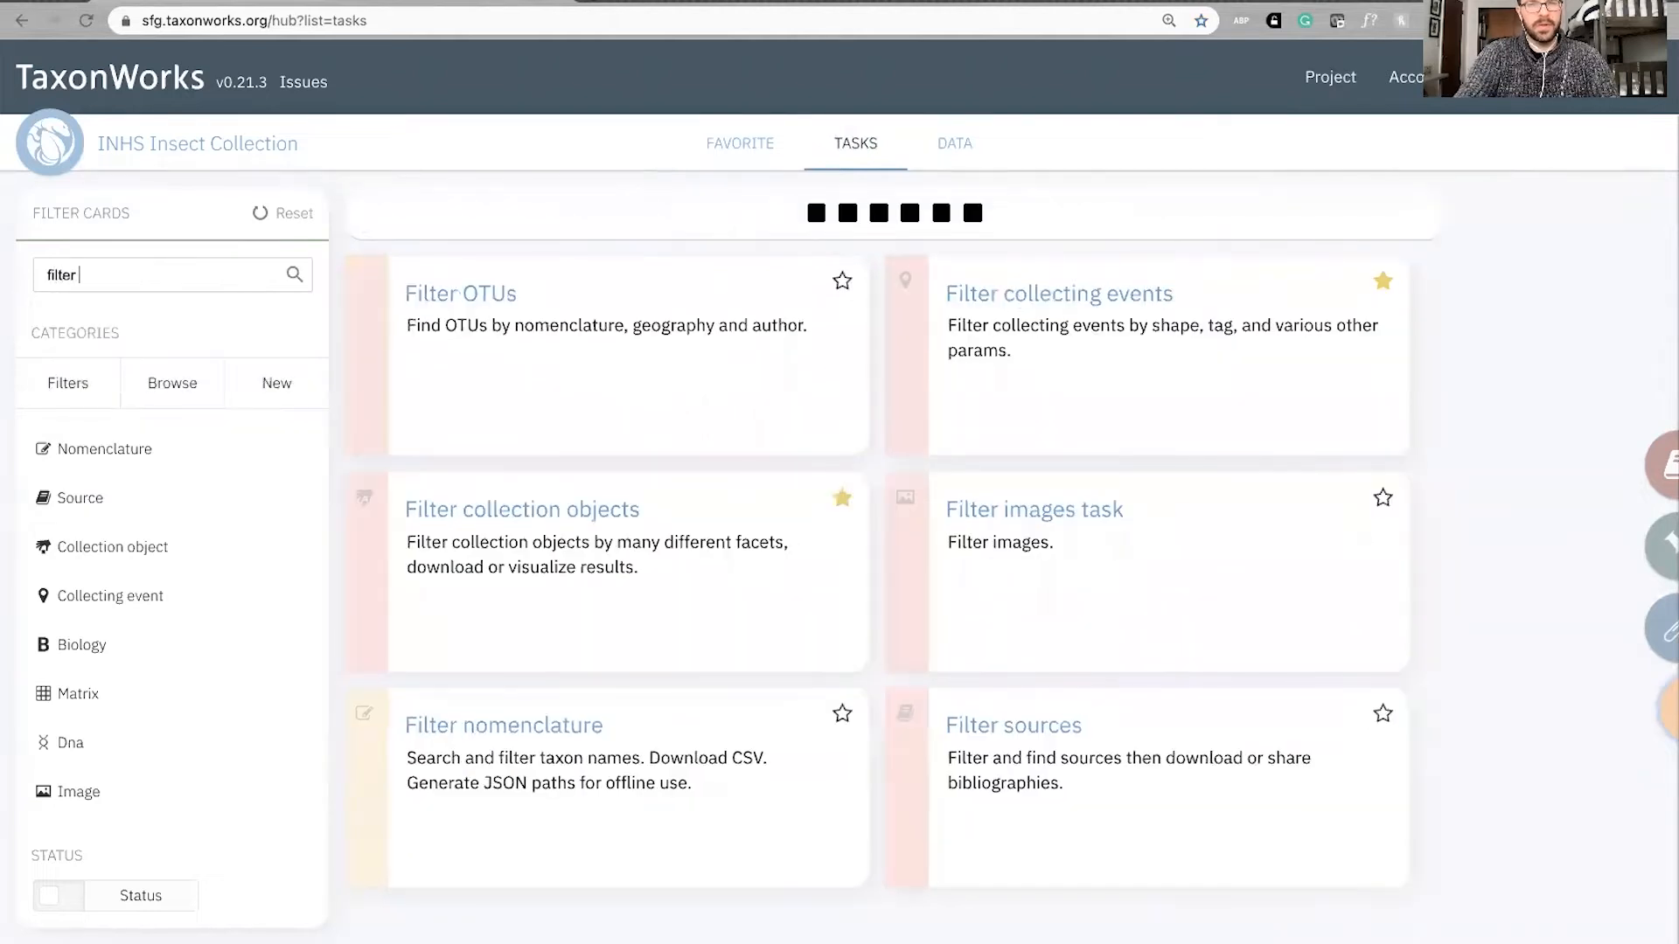
{"action": "type", "text": "colle"}
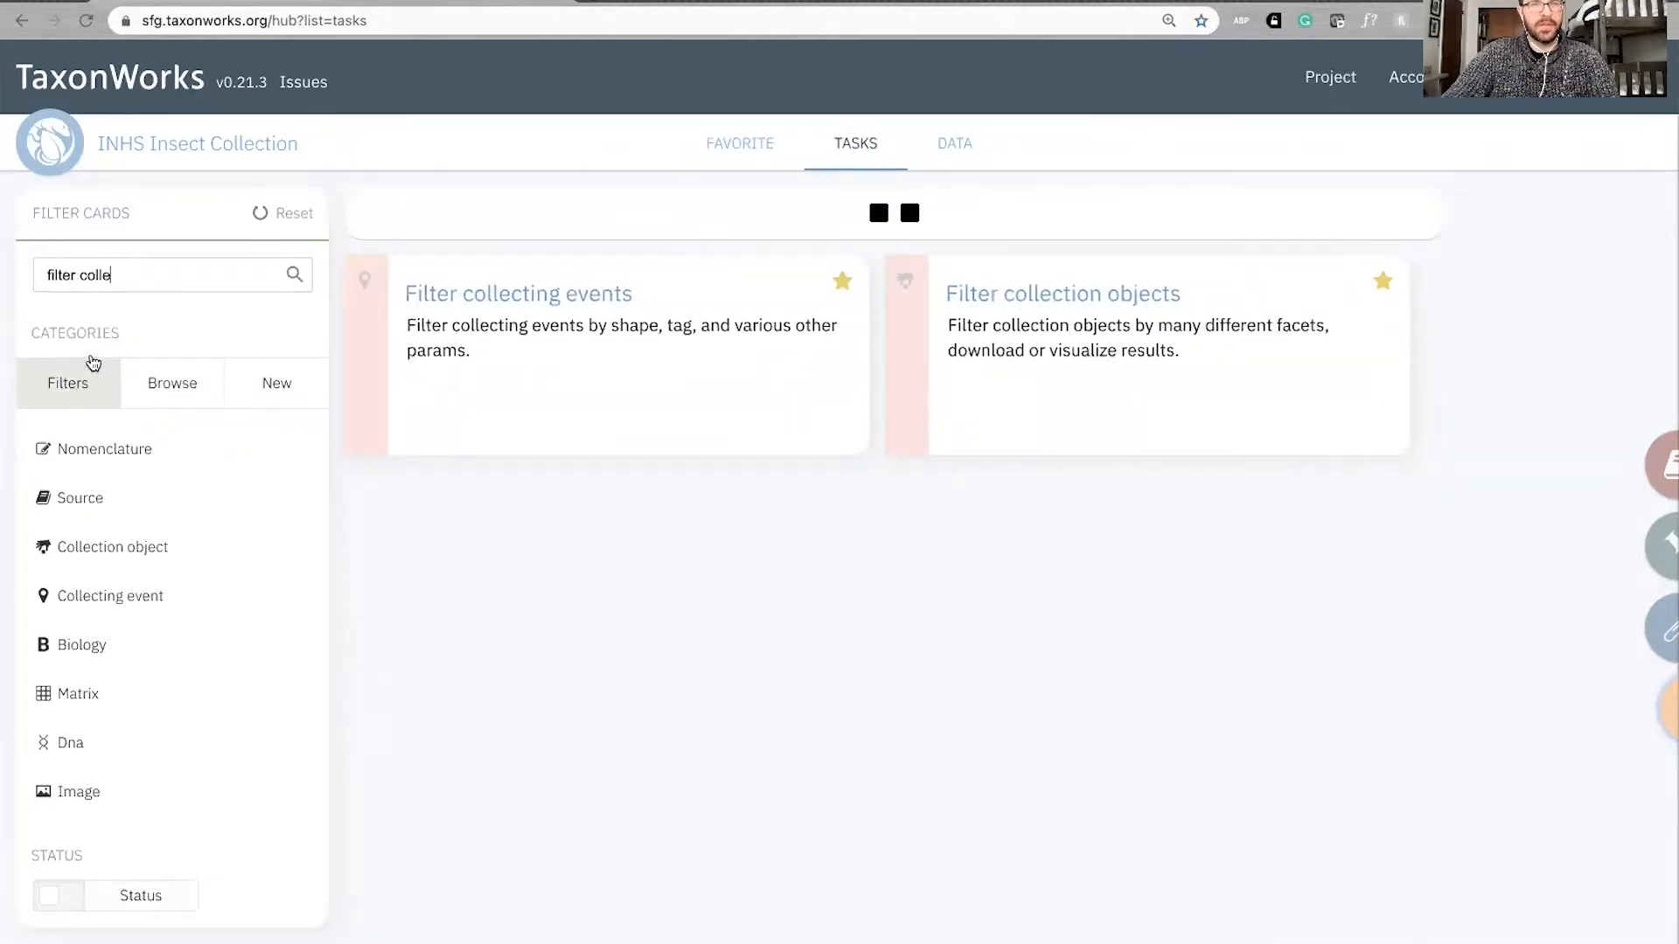
{"action": "left_click", "coordinate": [77, 382]}
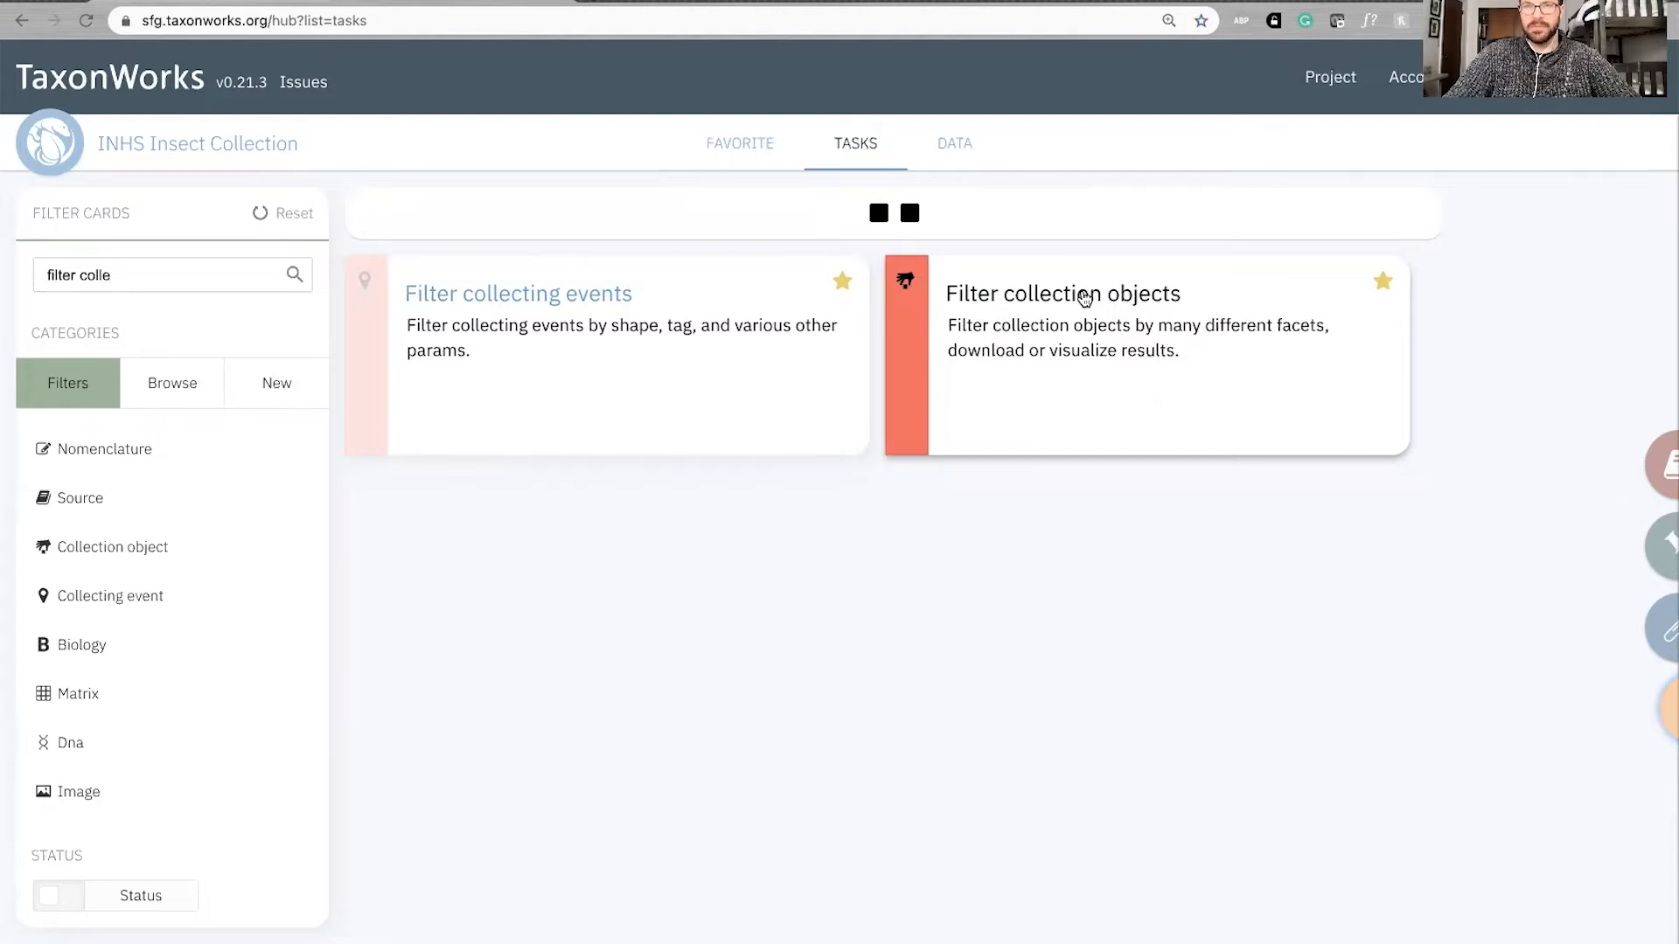
{"action": "left_click", "coordinate": [1084, 298]}
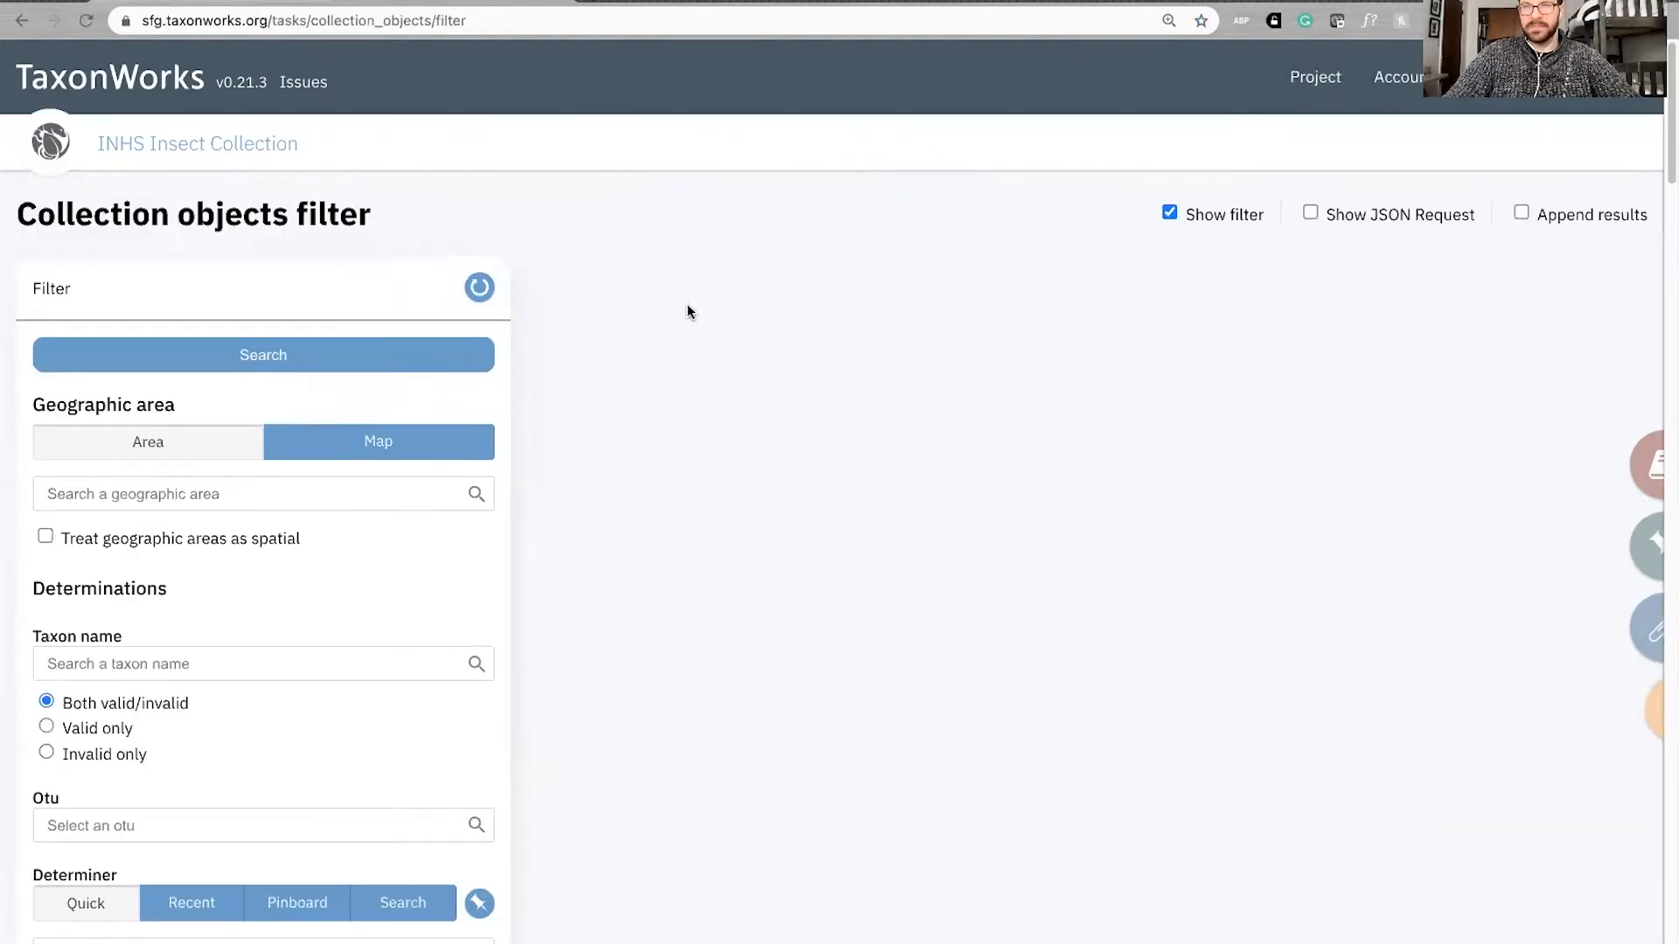
- Filter collection objects by the state of New York, treating geographic areas as spatial, and run the search
{"action": "scroll", "coordinate": [528, 261], "scroll_direction": "down", "scroll_amount": 3}
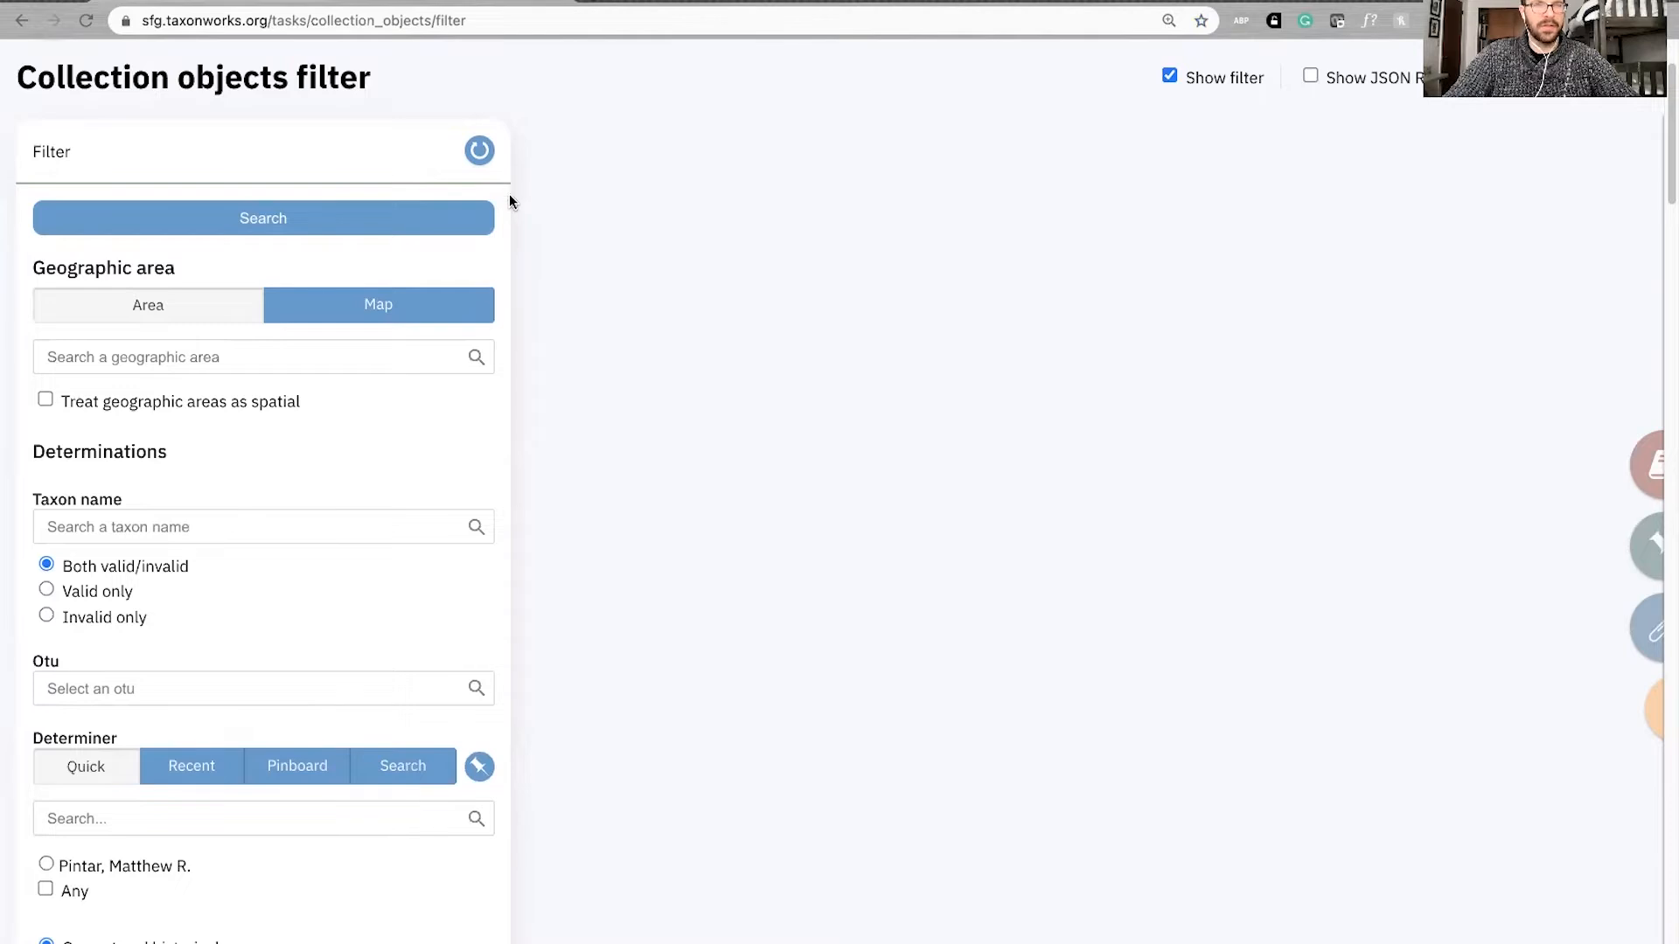
{"action": "scroll", "coordinate": [509, 235], "scroll_direction": "up", "scroll_amount": 1}
{"action": "scroll", "coordinate": [509, 235], "scroll_direction": "down", "scroll_amount": 1}
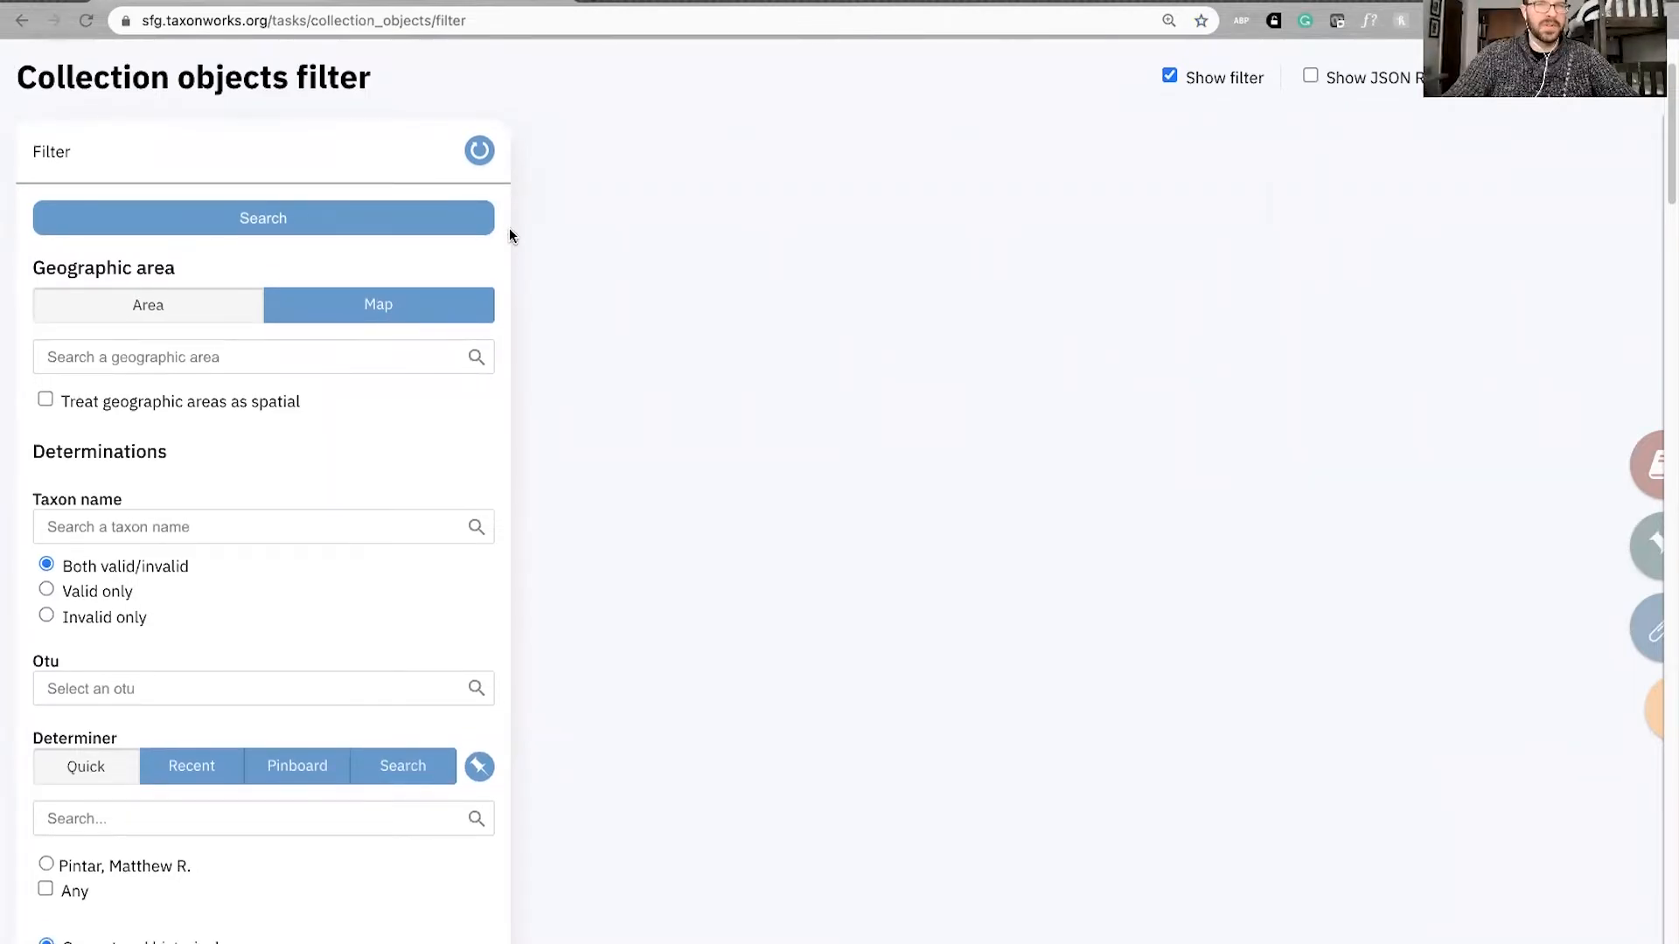
{"action": "left_click", "coordinate": [262, 355]}
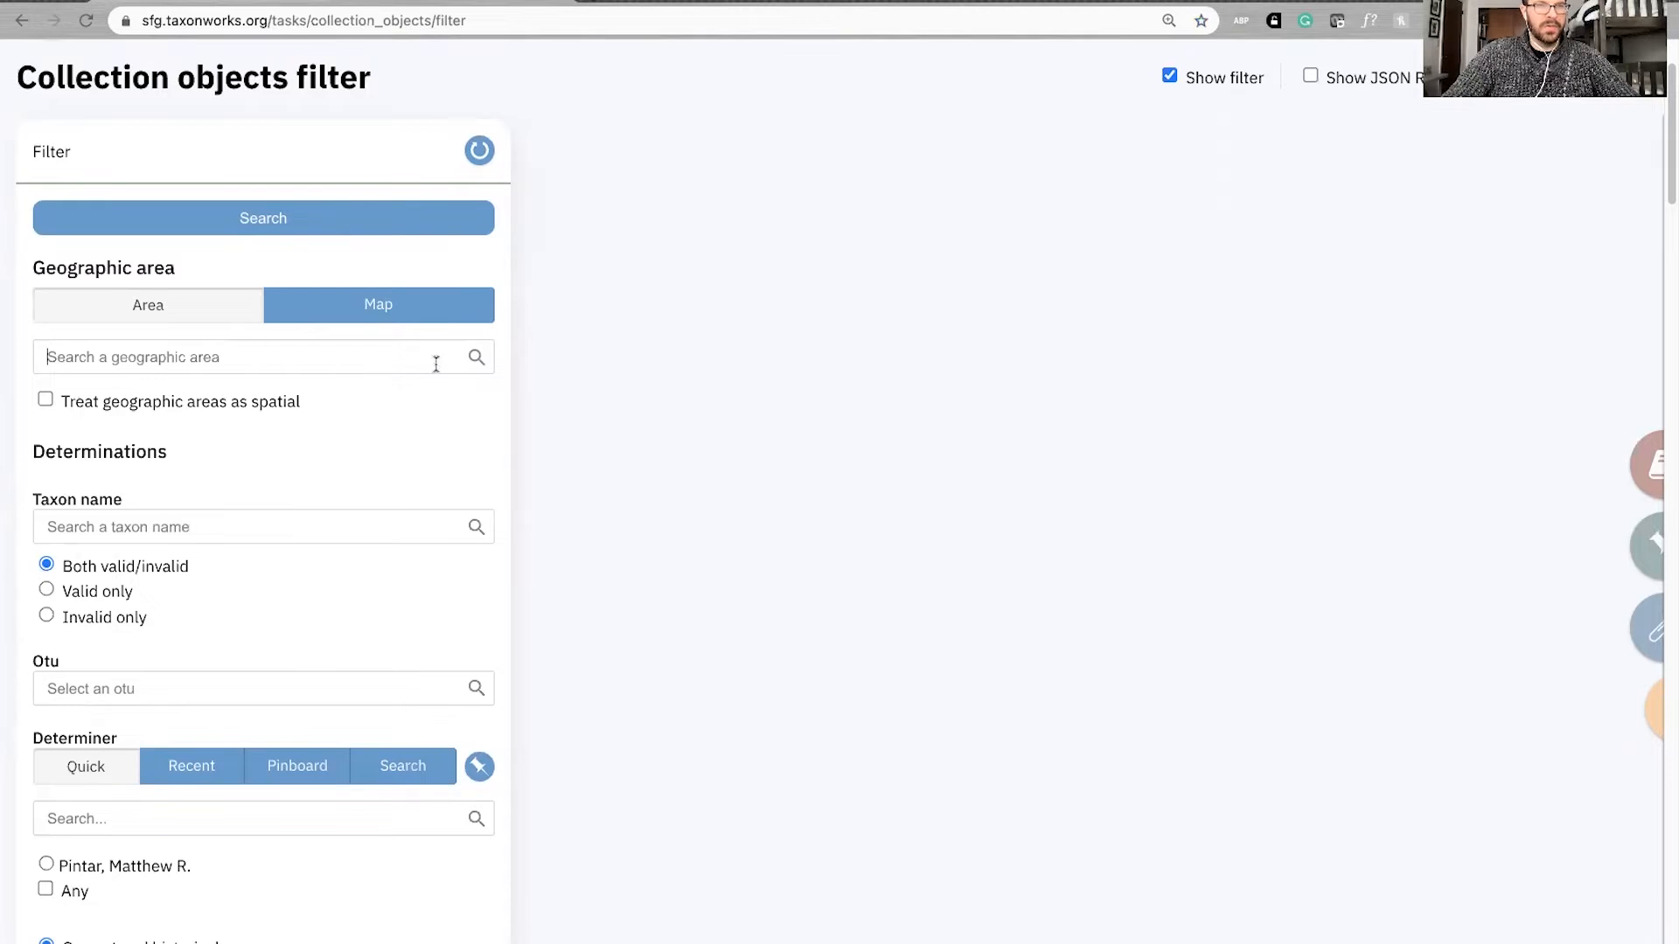
{"action": "left_click", "coordinate": [314, 355]}
{"action": "type", "text": "N"}
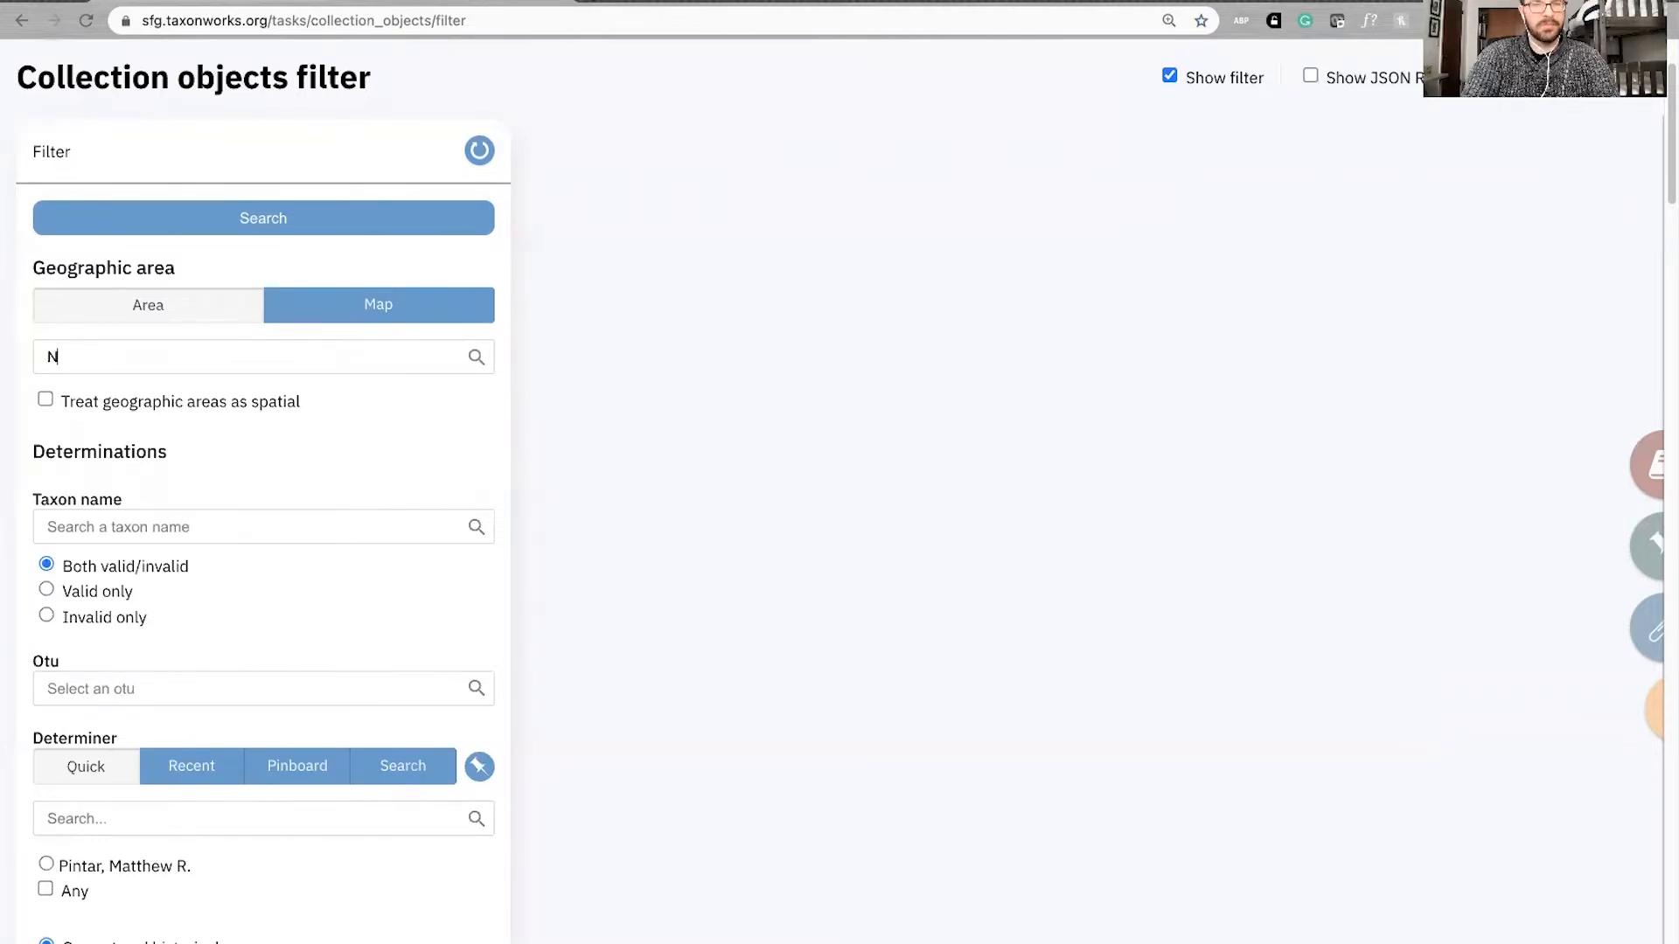
{"action": "type", "text": "ew York"}
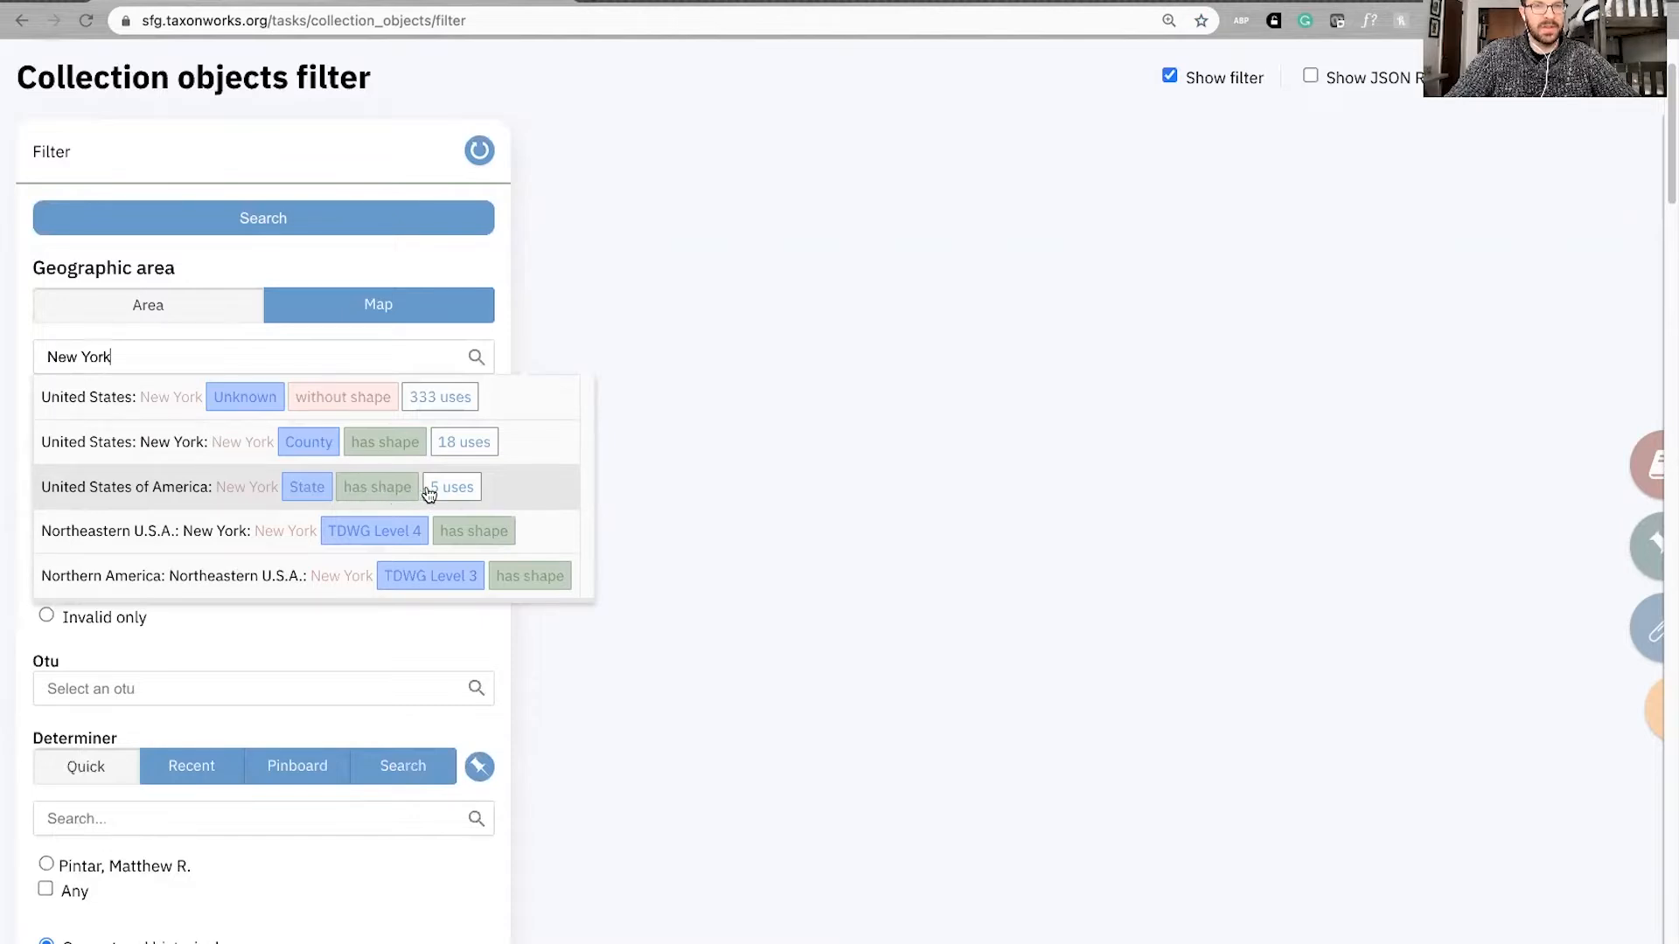
{"action": "left_click", "coordinate": [370, 493]}
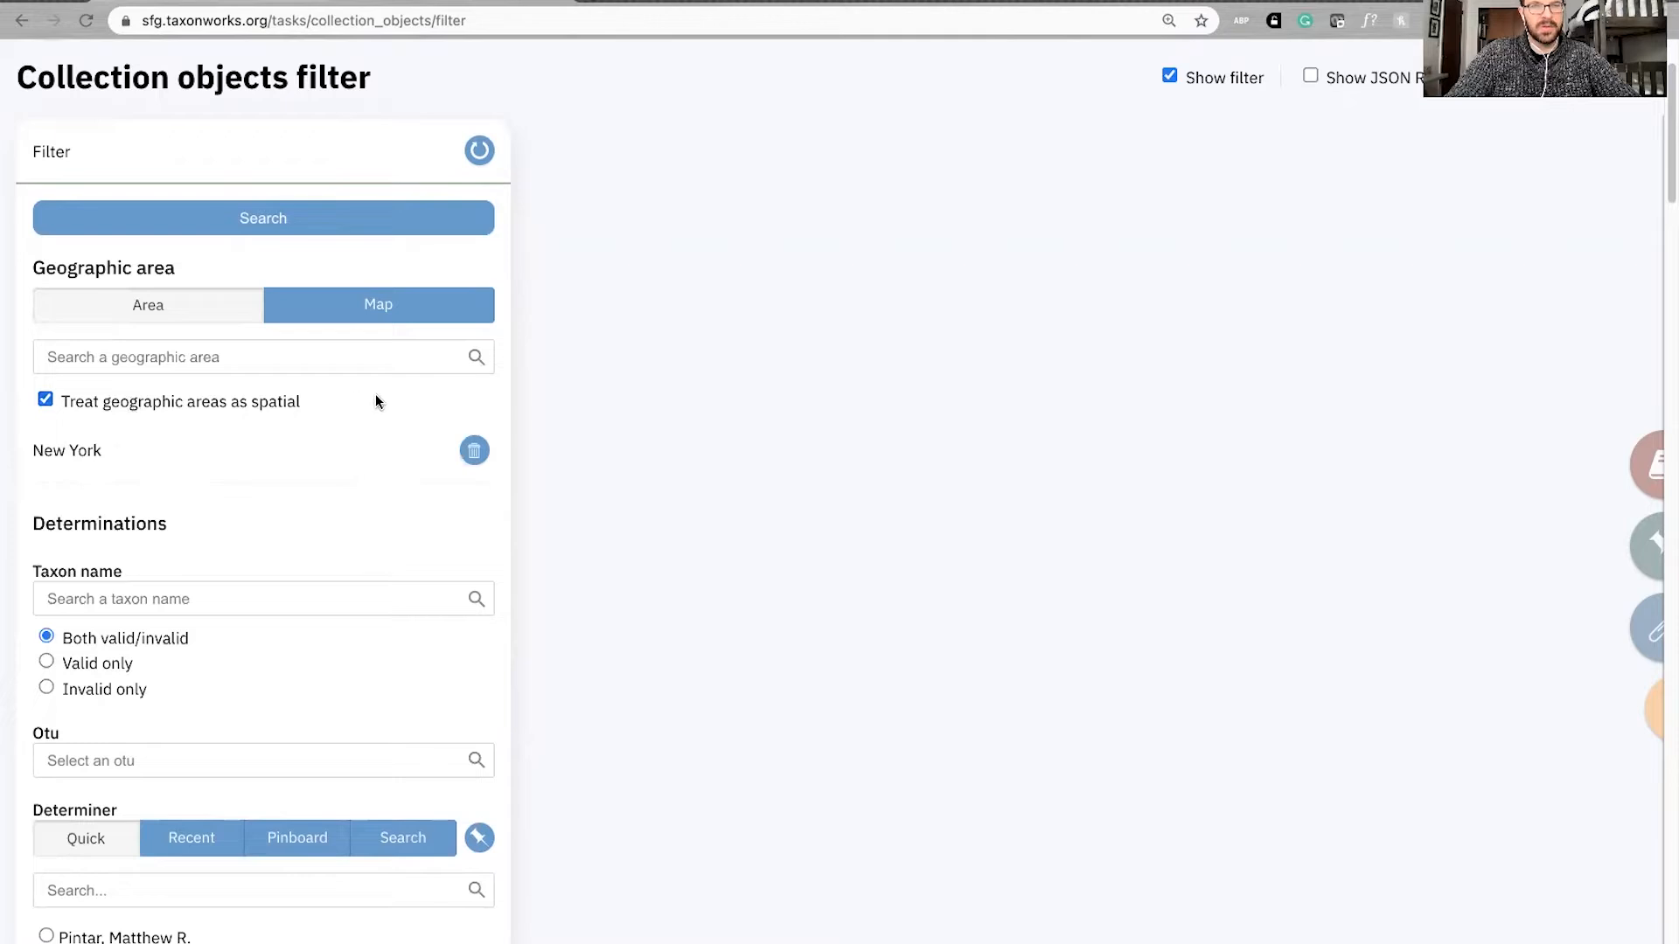
{"action": "left_click", "coordinate": [302, 219]}
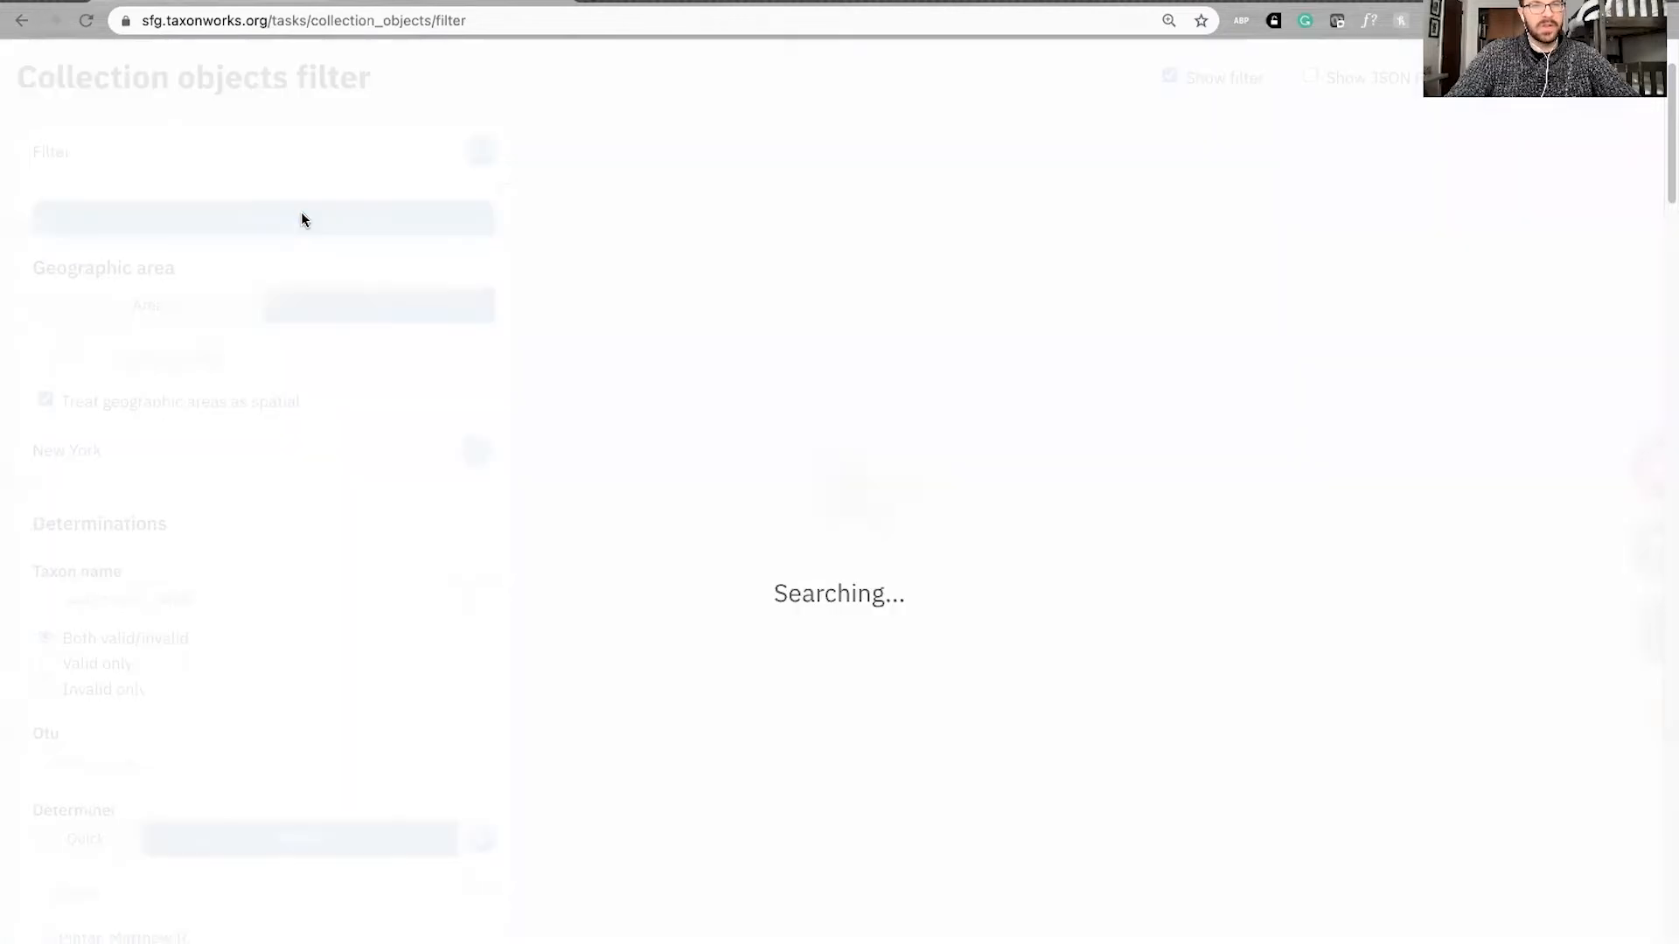
- Inspect the search parameters in the page address and set the results table to 50 records per page
{"action": "left_click", "coordinate": [236, 19]}
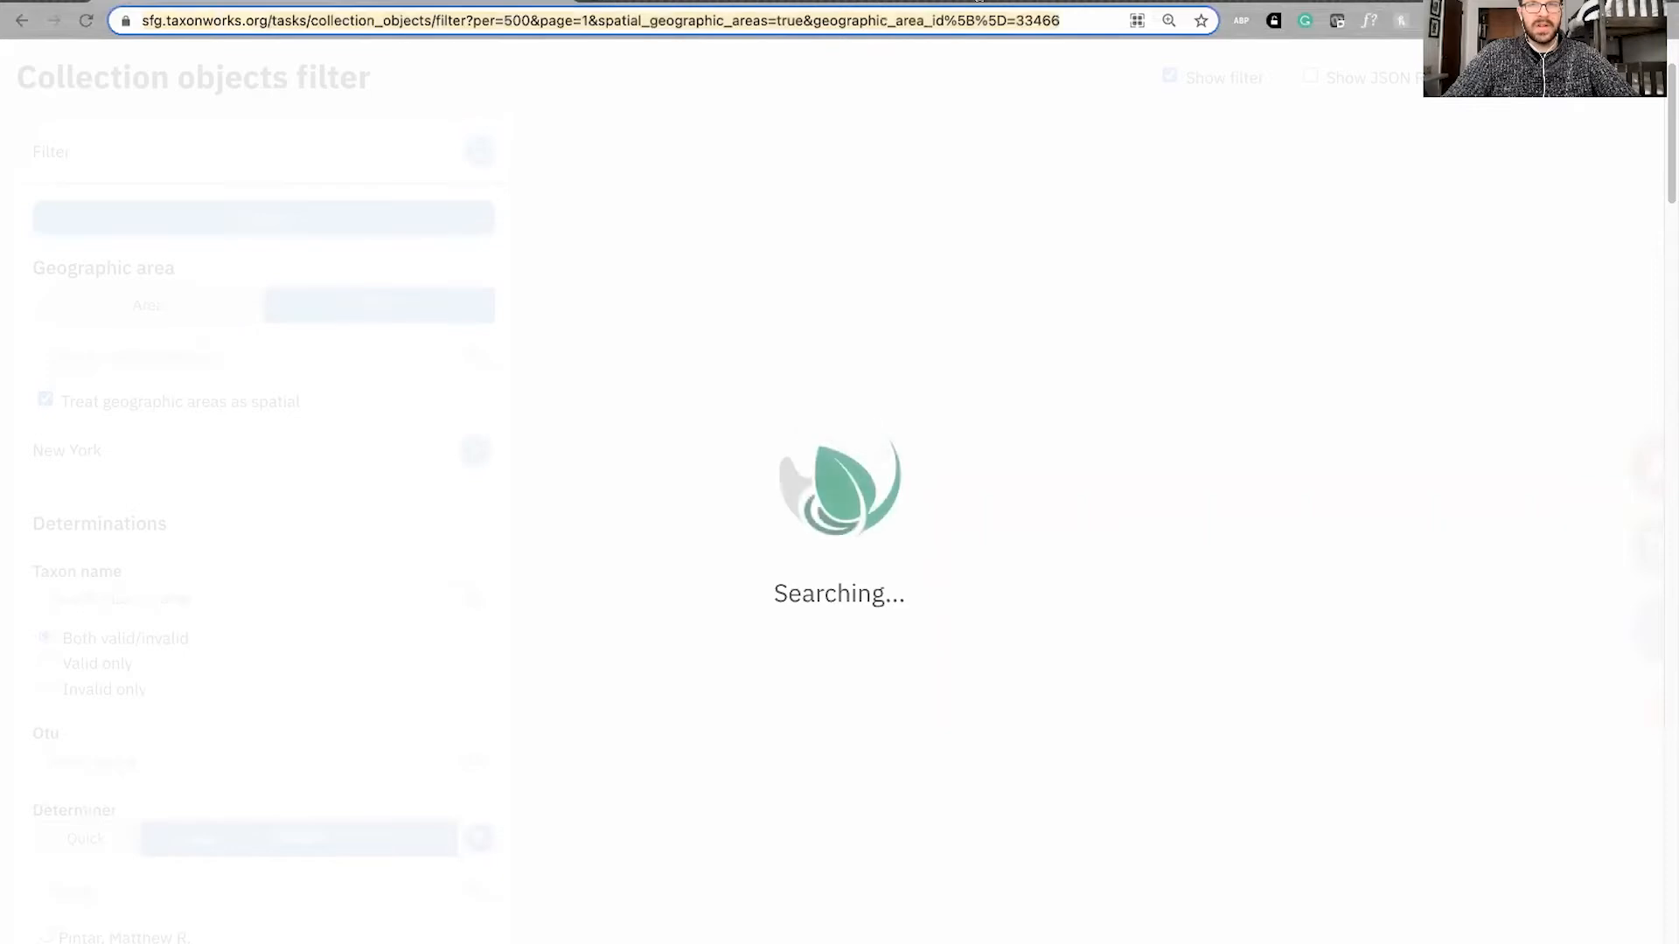
{"action": "left_click", "coordinate": [1076, 19]}
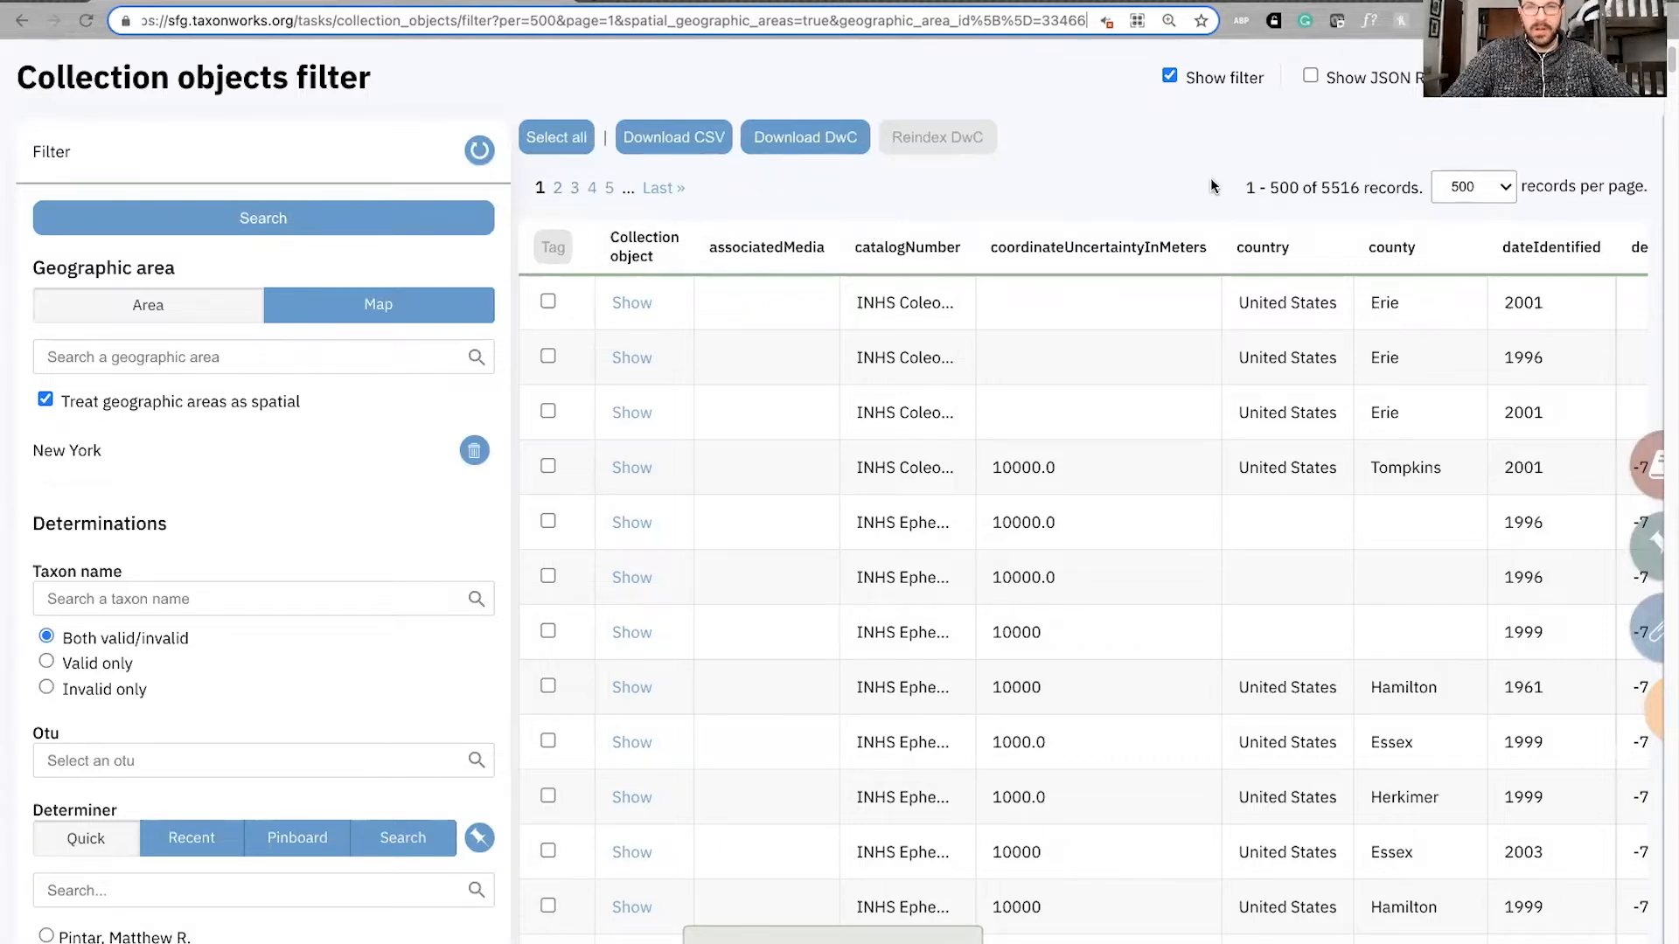
{"action": "left_click_drag", "start_coordinate": [1419, 193], "coordinate": [1232, 189]}
{"action": "left_click", "coordinate": [1355, 187]}
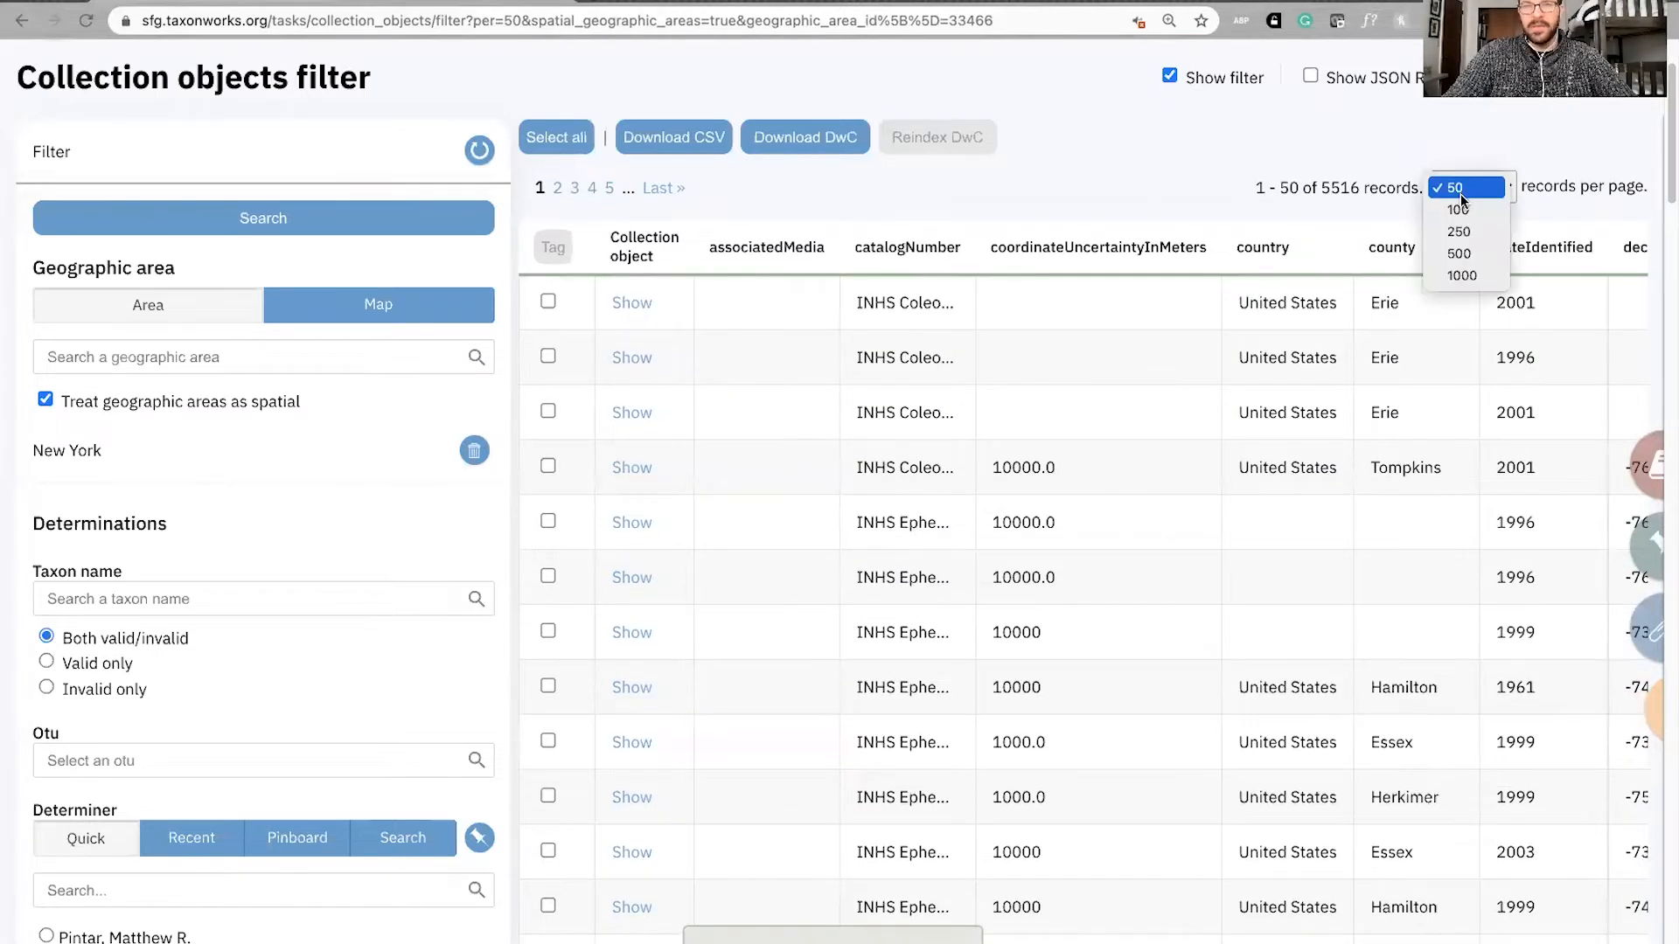
{"action": "left_click", "coordinate": [1168, 173]}
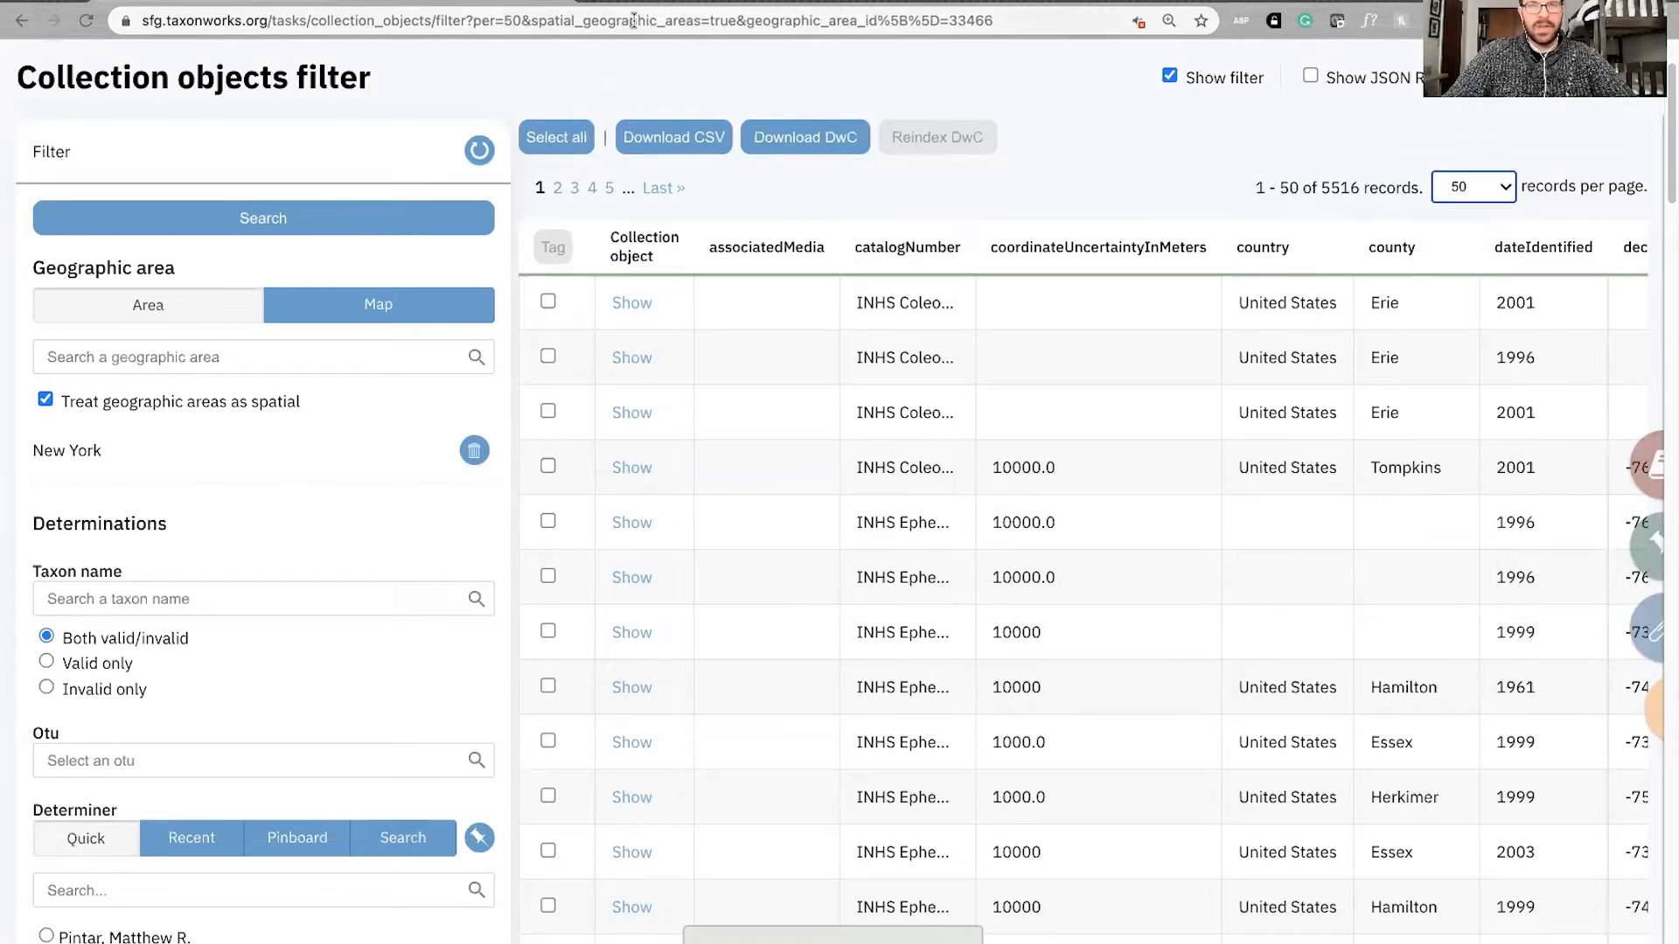
- Show the JSON request for the current search and select its full URL
{"action": "scroll", "coordinate": [1171, 149], "scroll_direction": "up", "scroll_amount": 2}
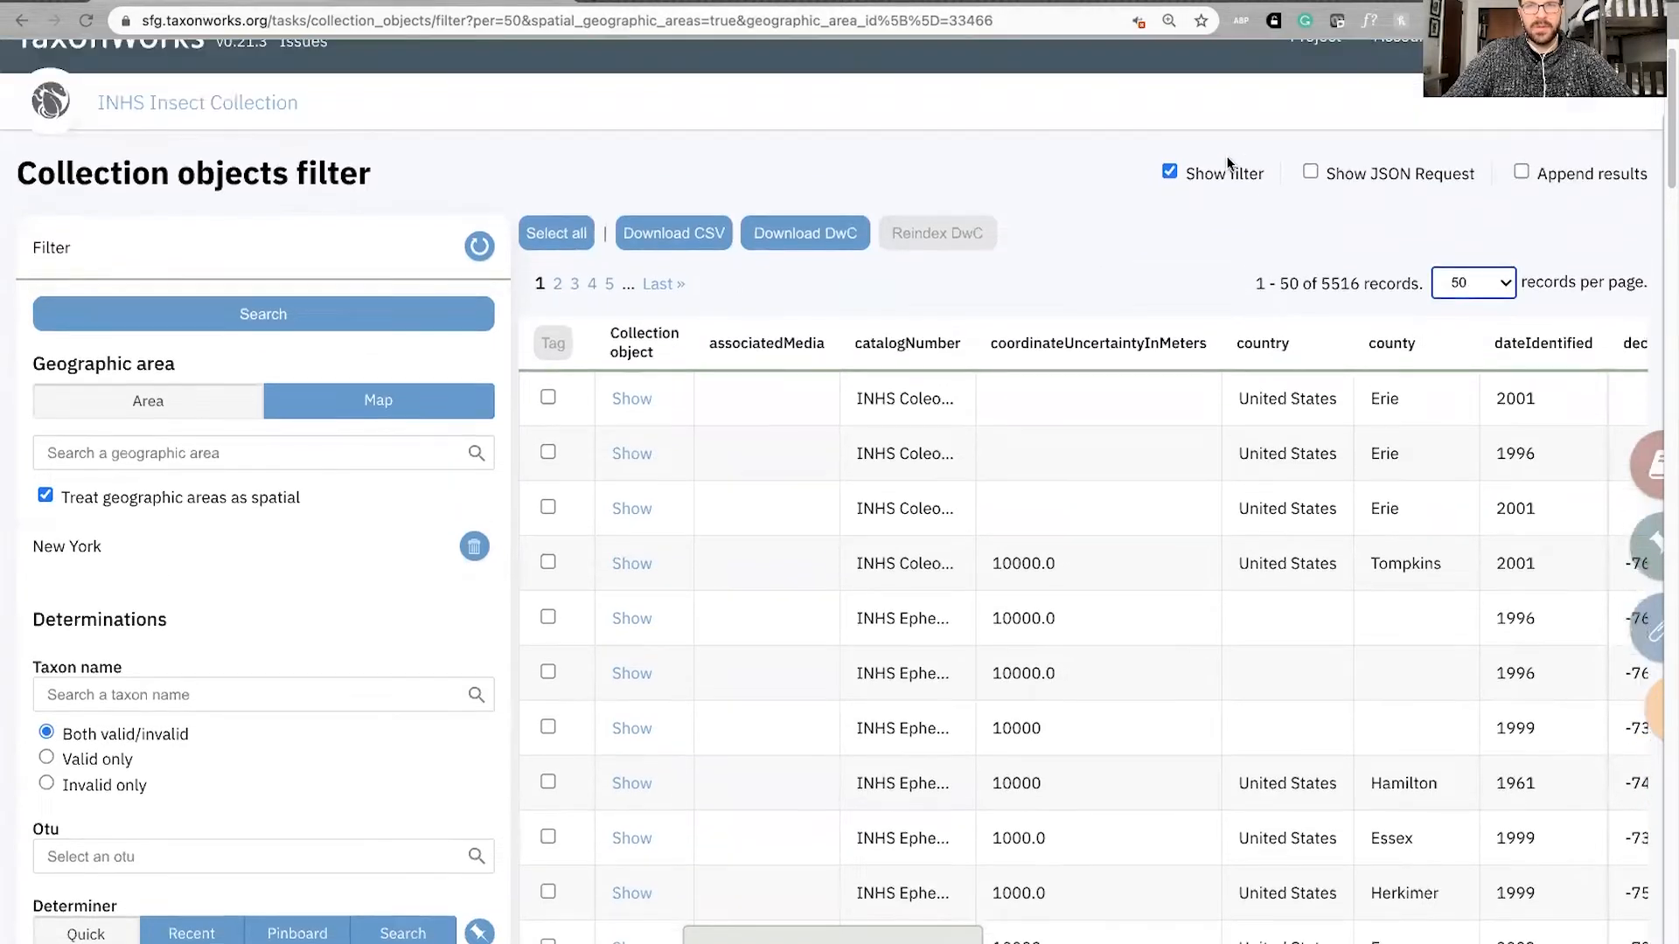
{"action": "left_click", "coordinate": [1311, 173]}
{"action": "left_click_drag", "start_coordinate": [1111, 247], "coordinate": [146, 249]}
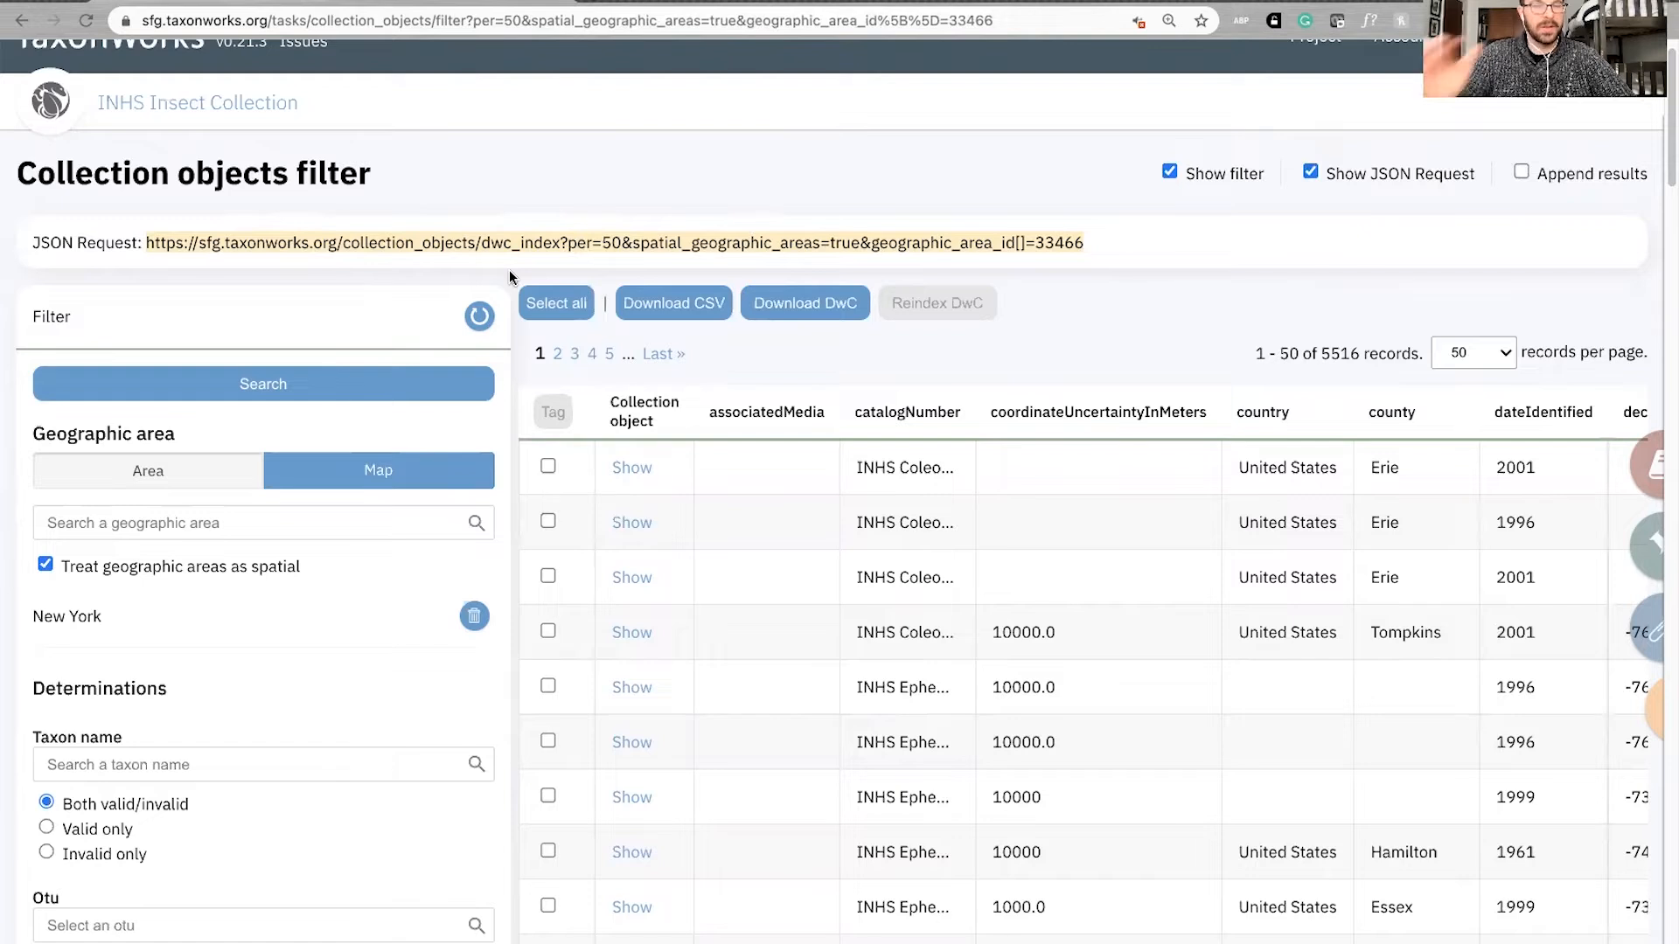
- Widen the catalogNumber column to fit the full catalog numbers and examine the remaining columns of the results table
{"action": "scroll", "coordinate": [799, 312], "scroll_direction": "down", "scroll_amount": 4}
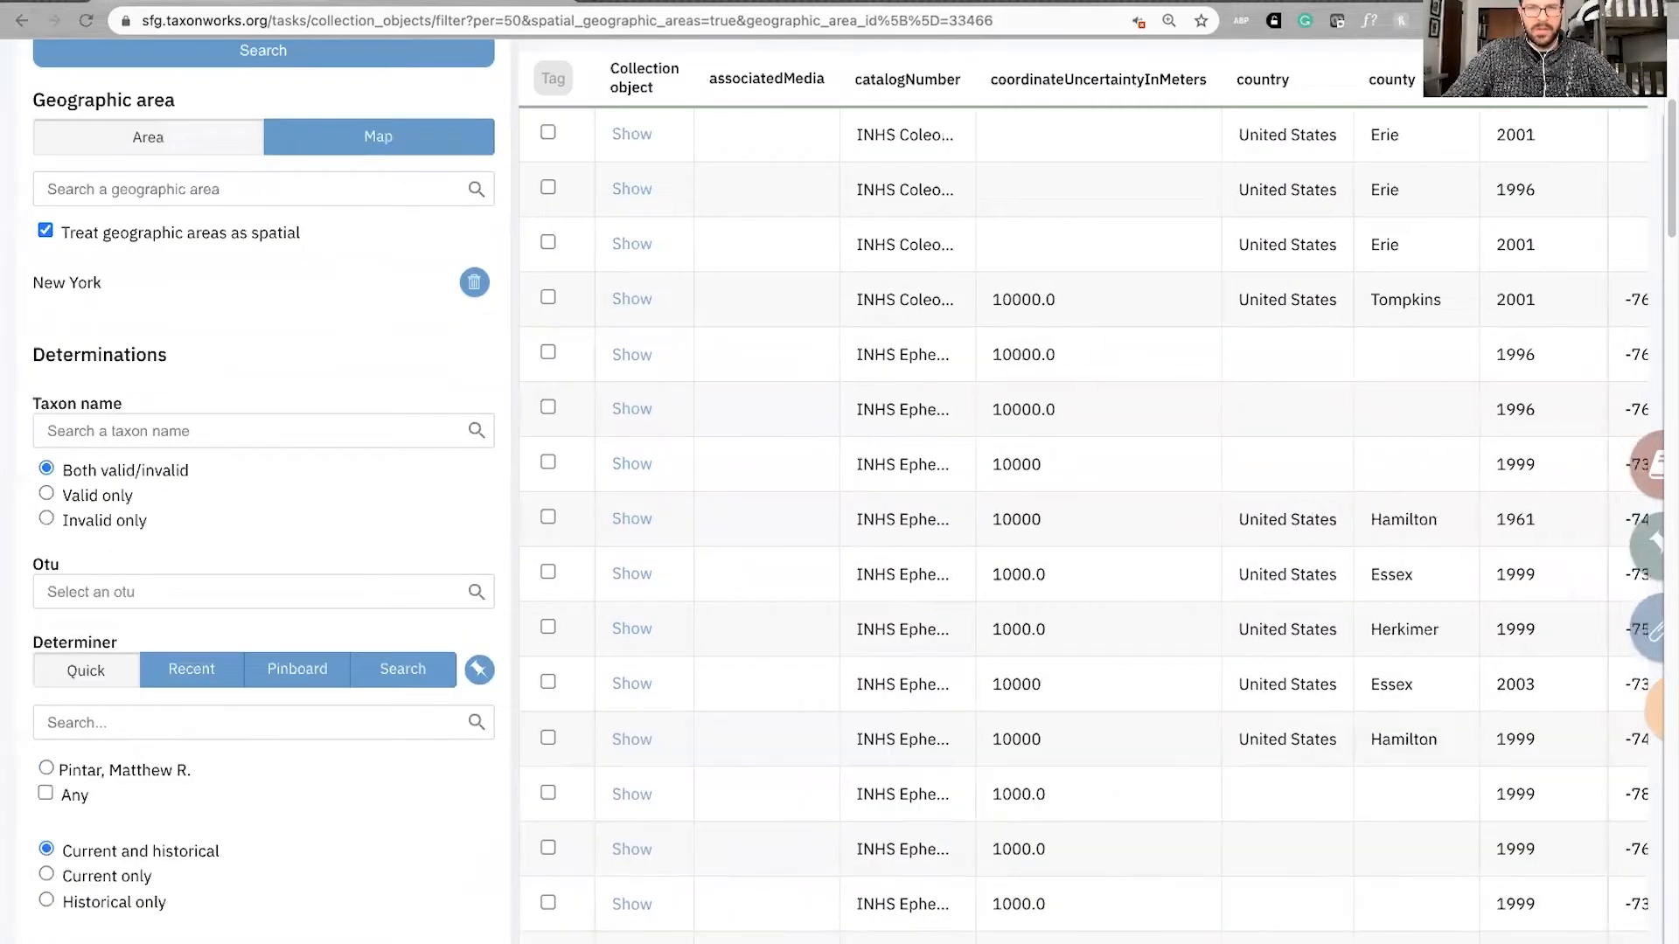
{"action": "scroll", "coordinate": [1083, 502], "scroll_direction": "right", "scroll_amount": 3}
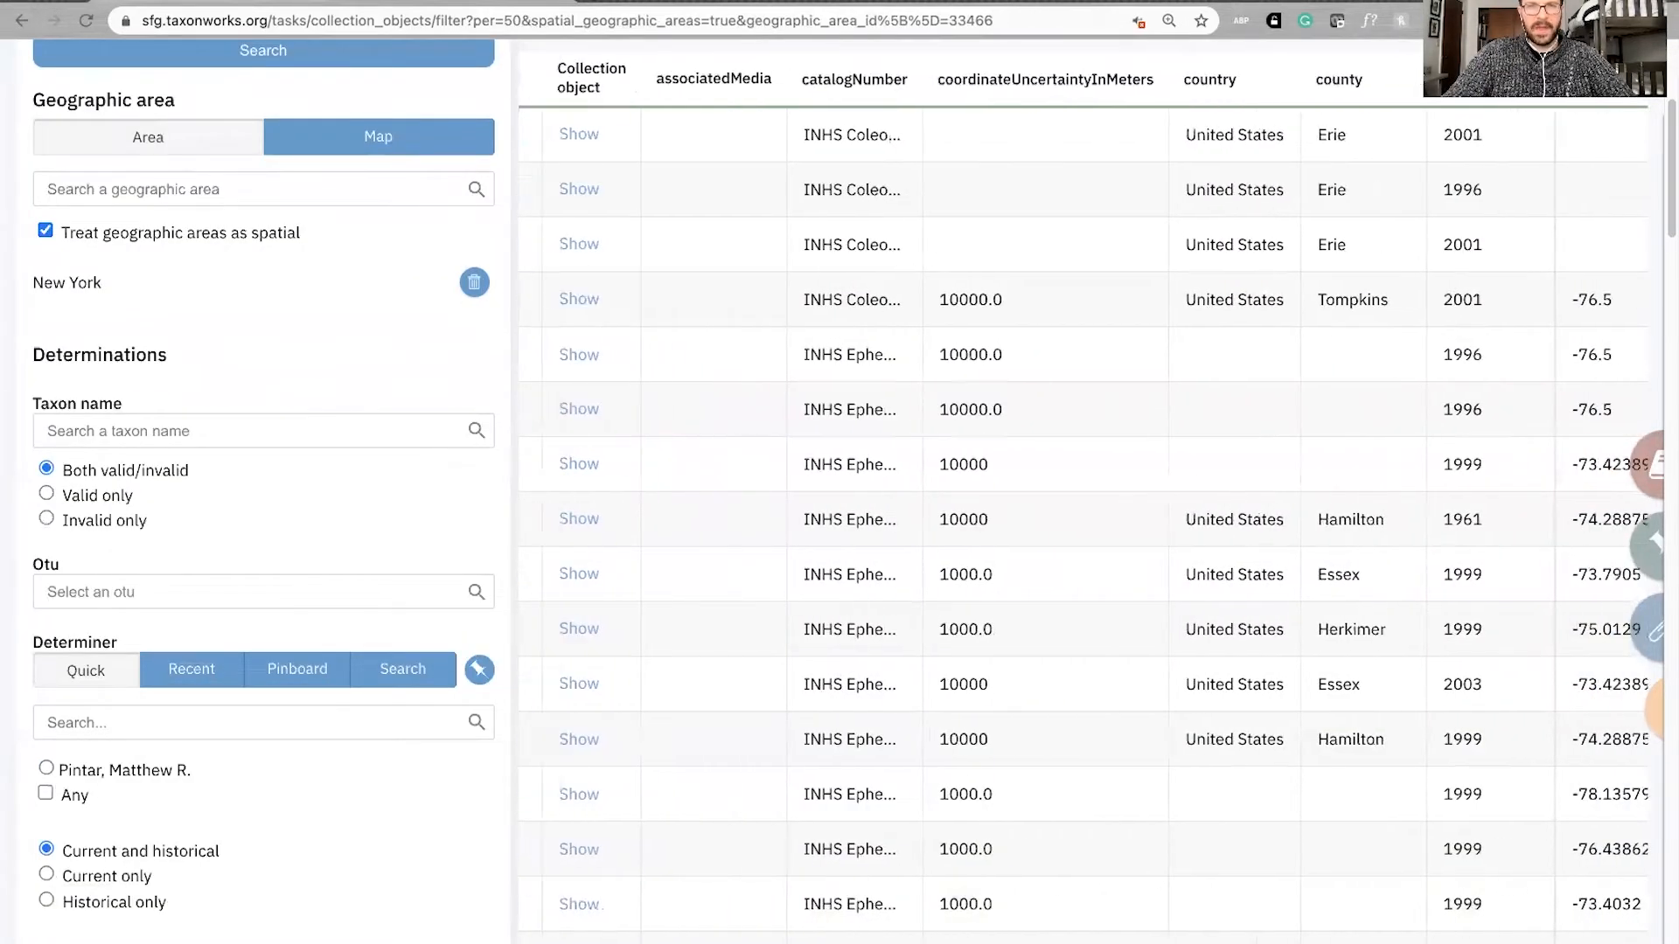
{"action": "scroll", "coordinate": [1083, 502], "scroll_direction": "left", "scroll_amount": 3}
{"action": "left_click_drag", "start_coordinate": [975, 77], "coordinate": [1112, 77]}
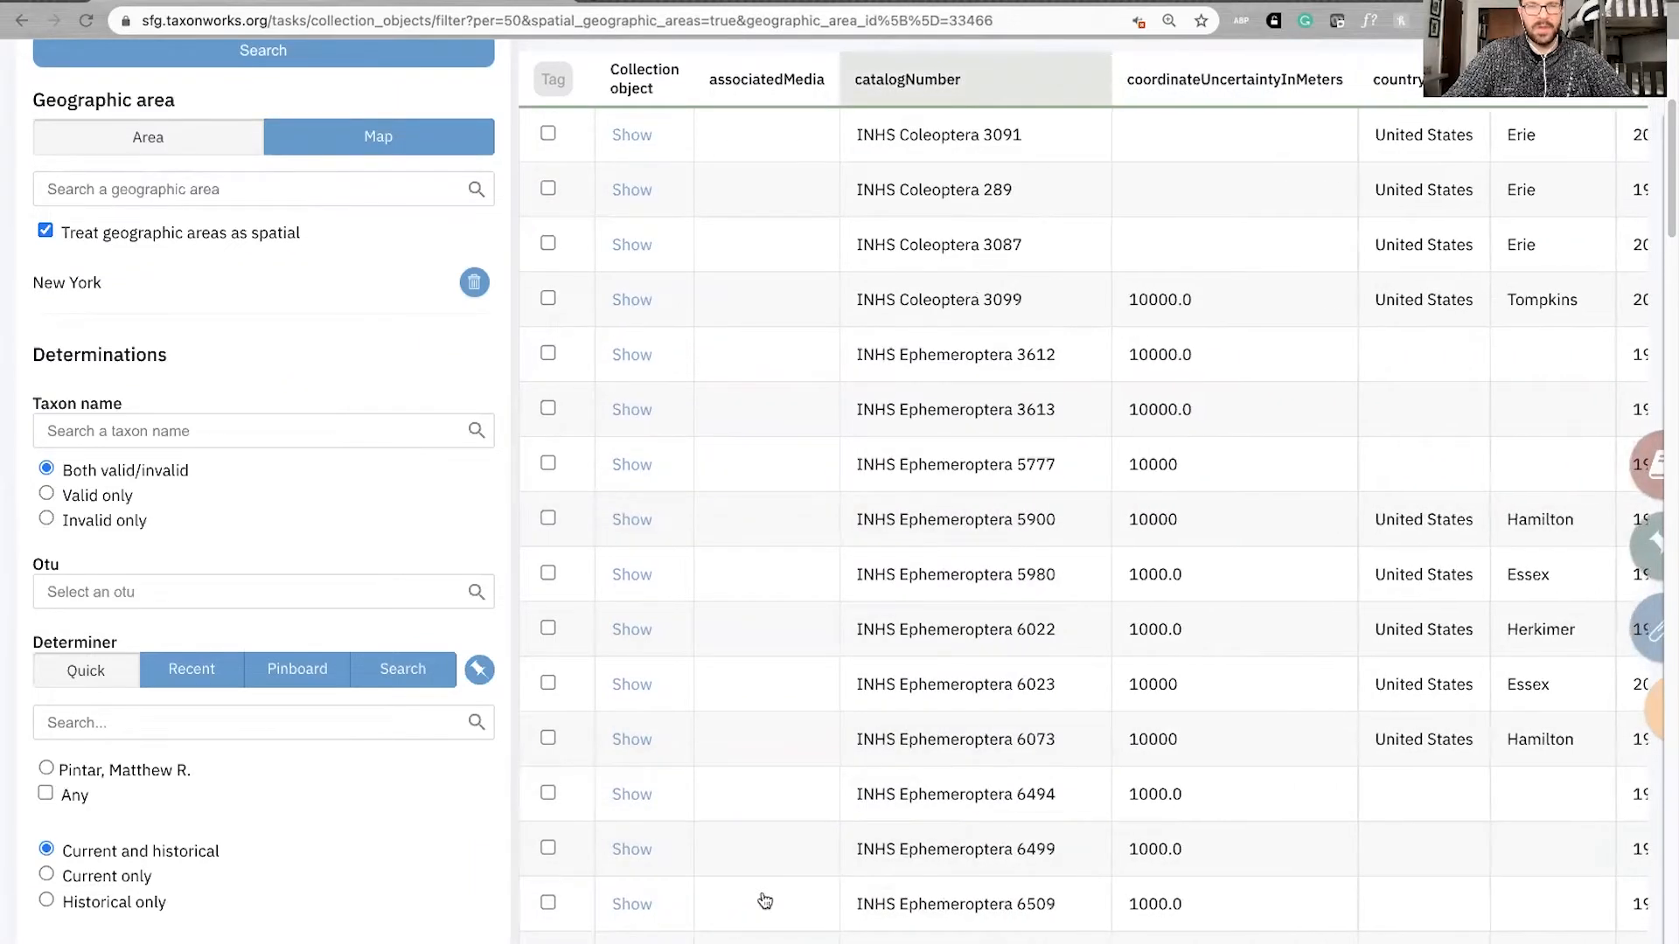
{"action": "scroll", "coordinate": [1084, 503], "scroll_direction": "right", "scroll_amount": 15}
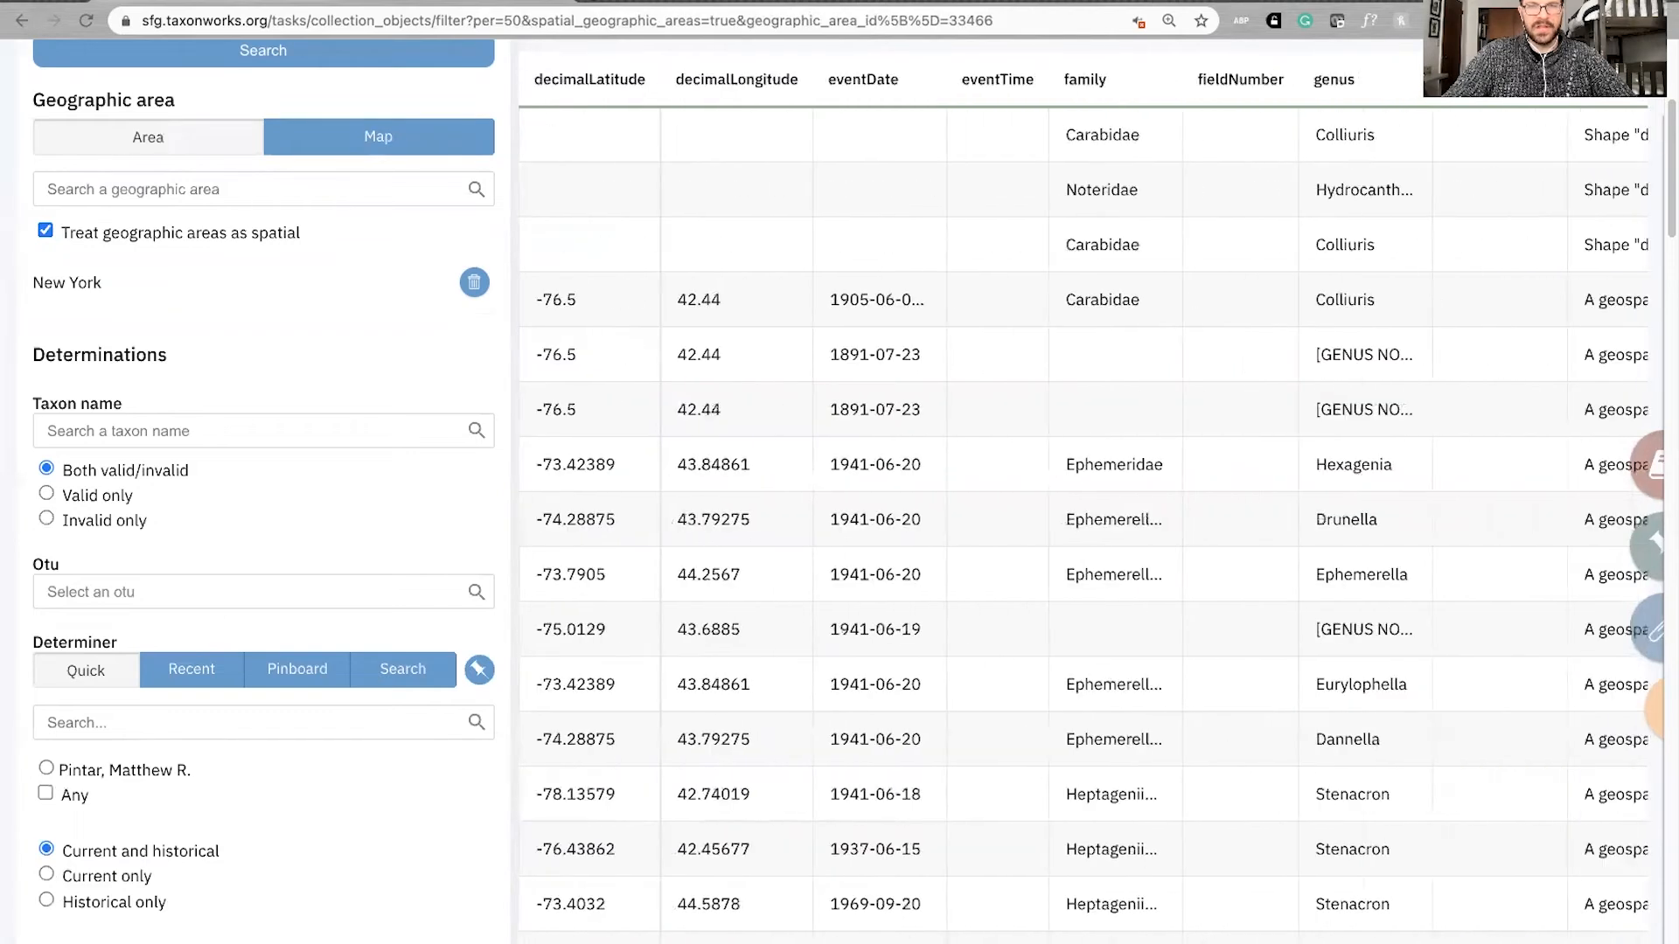
{"action": "scroll", "coordinate": [1087, 918], "scroll_direction": "right", "scroll_amount": 20}
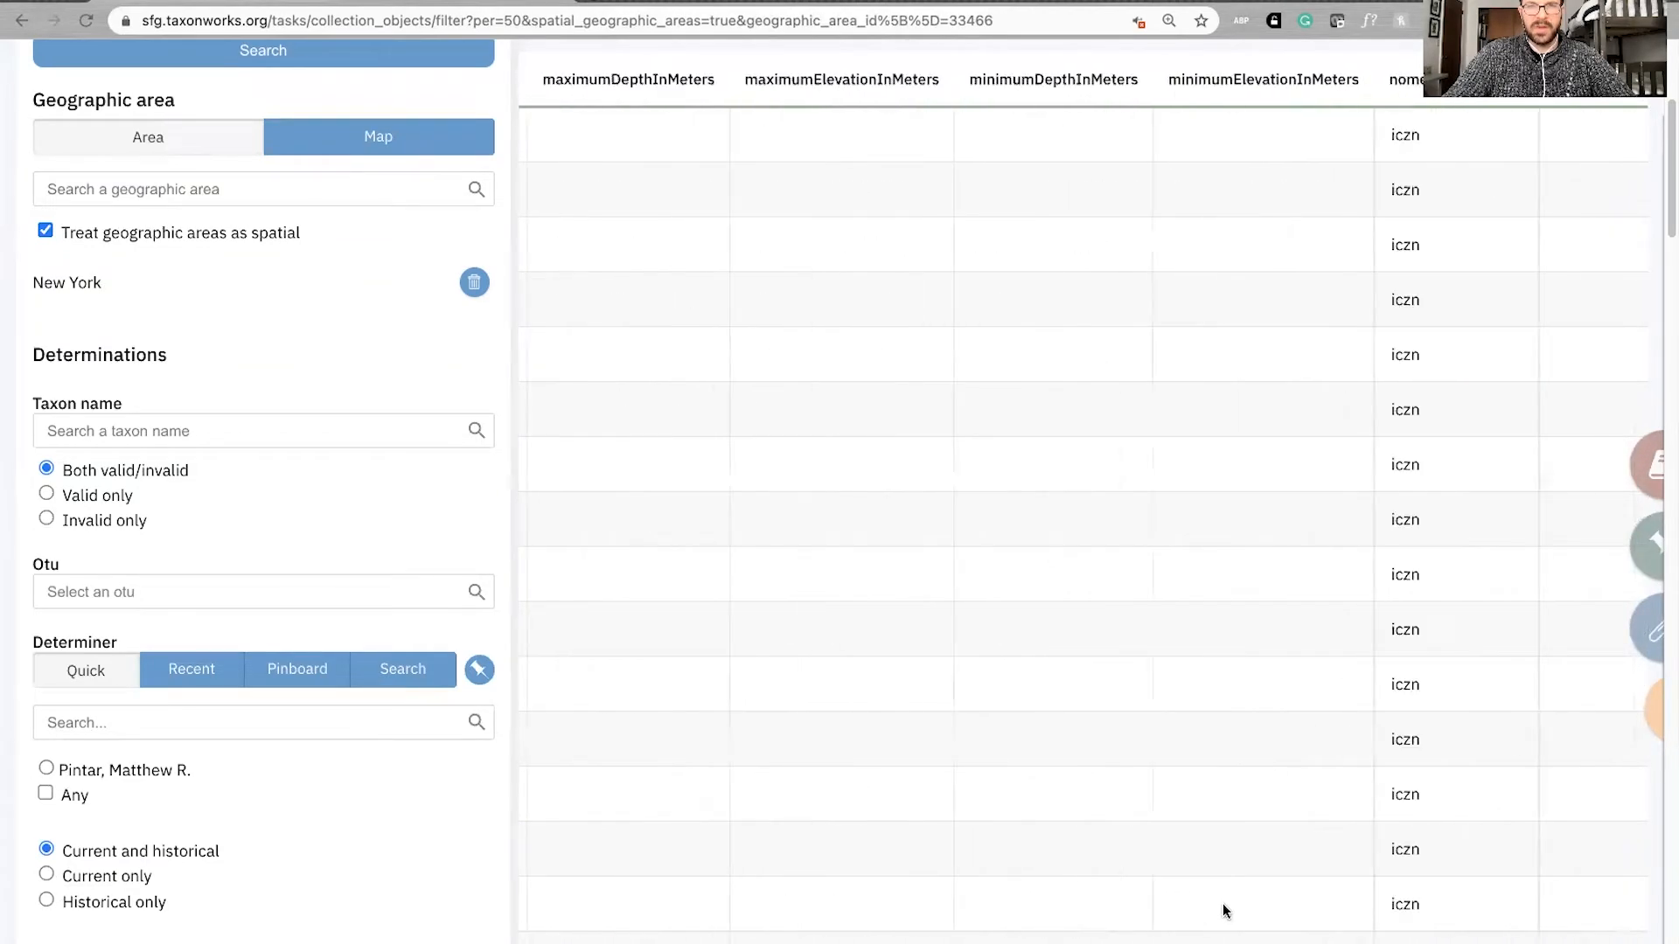
{"action": "scroll", "coordinate": [1290, 909], "scroll_direction": "right", "scroll_amount": 20}
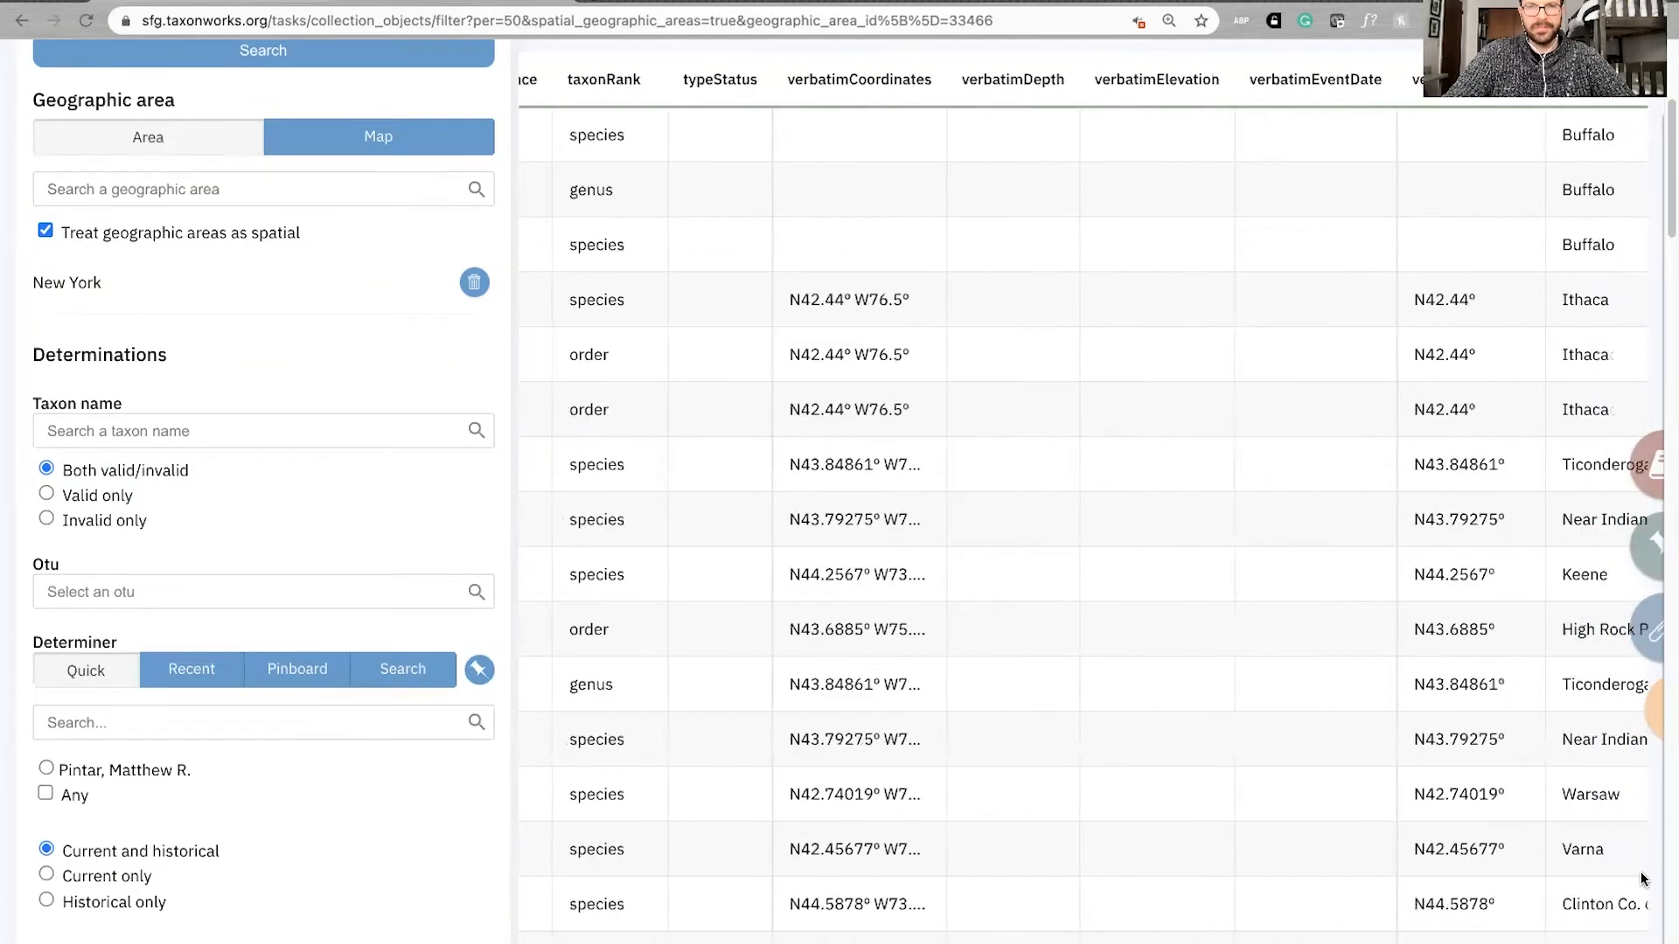
{"action": "scroll", "coordinate": [1031, 835], "scroll_direction": "left", "scroll_amount": 20}
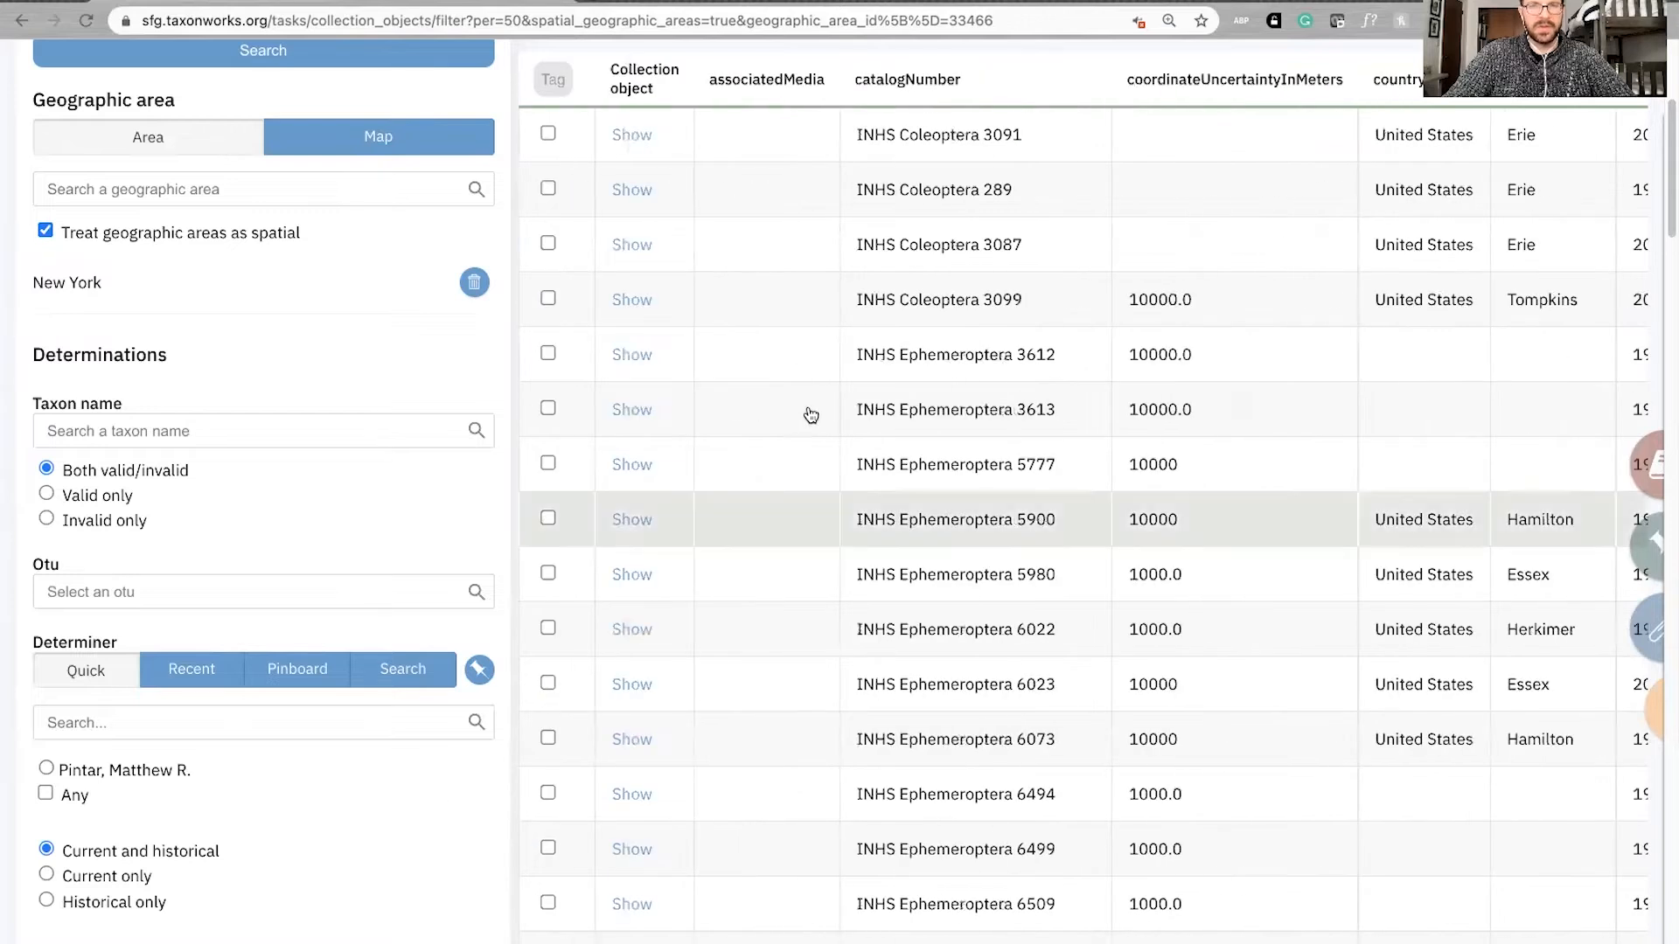
- Download the New York search results as CSV and reset the collection objects filter
{"action": "scroll", "coordinate": [808, 428], "scroll_direction": "up", "scroll_amount": 5}
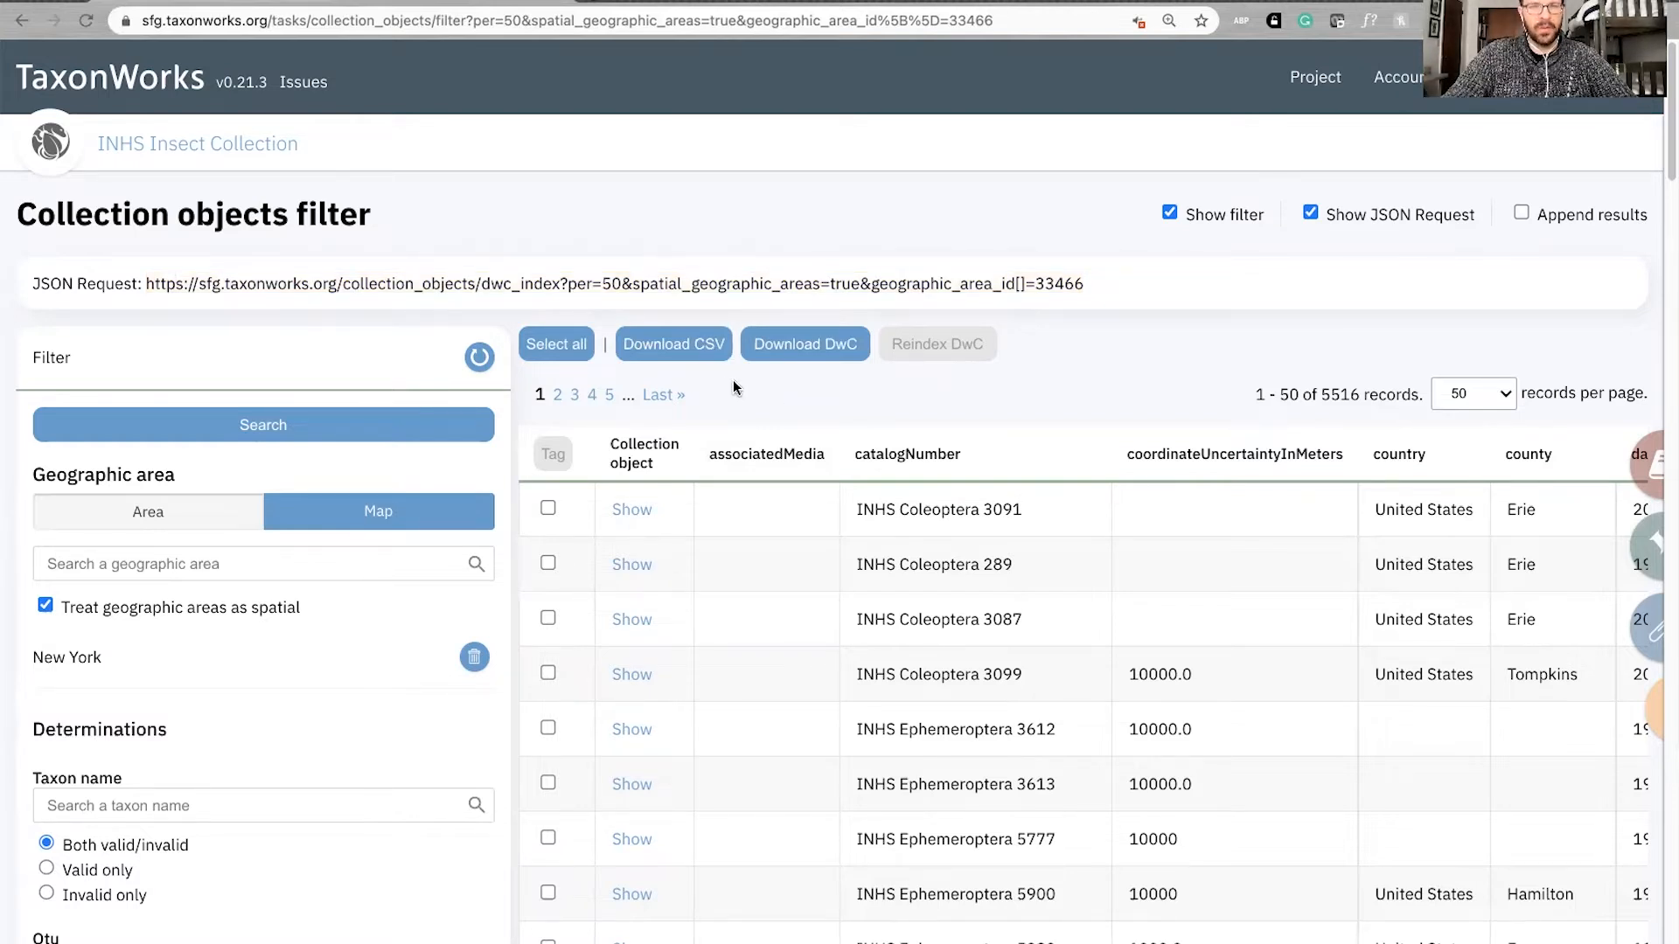
{"action": "left_click", "coordinate": [690, 348]}
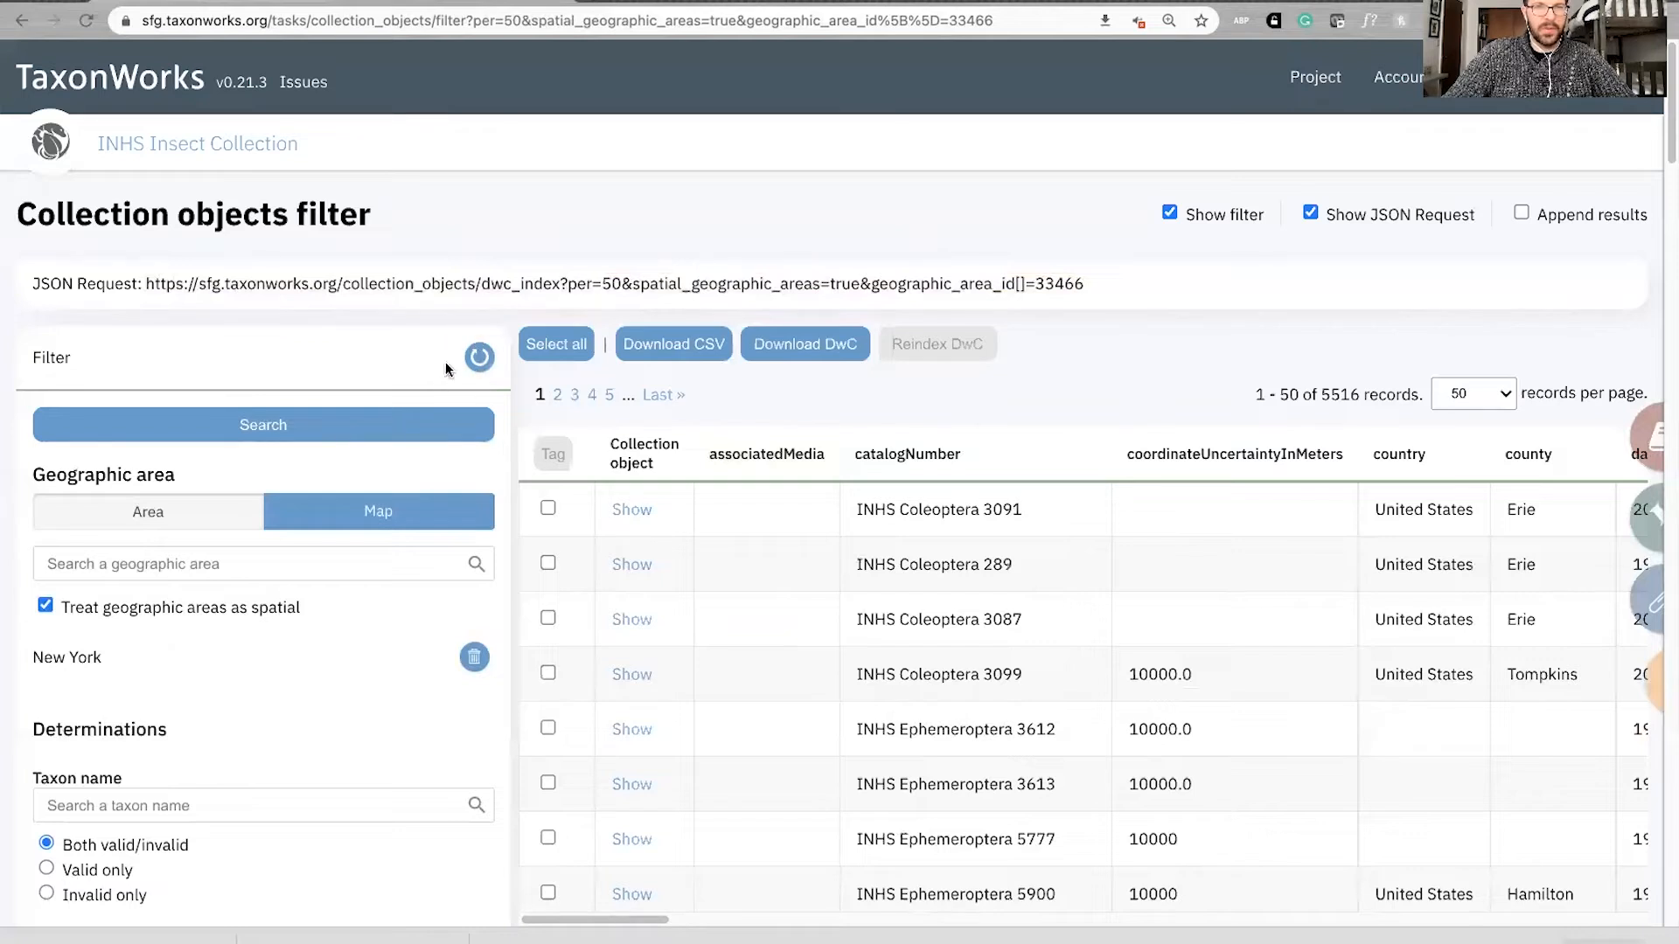
{"action": "left_click", "coordinate": [479, 357]}
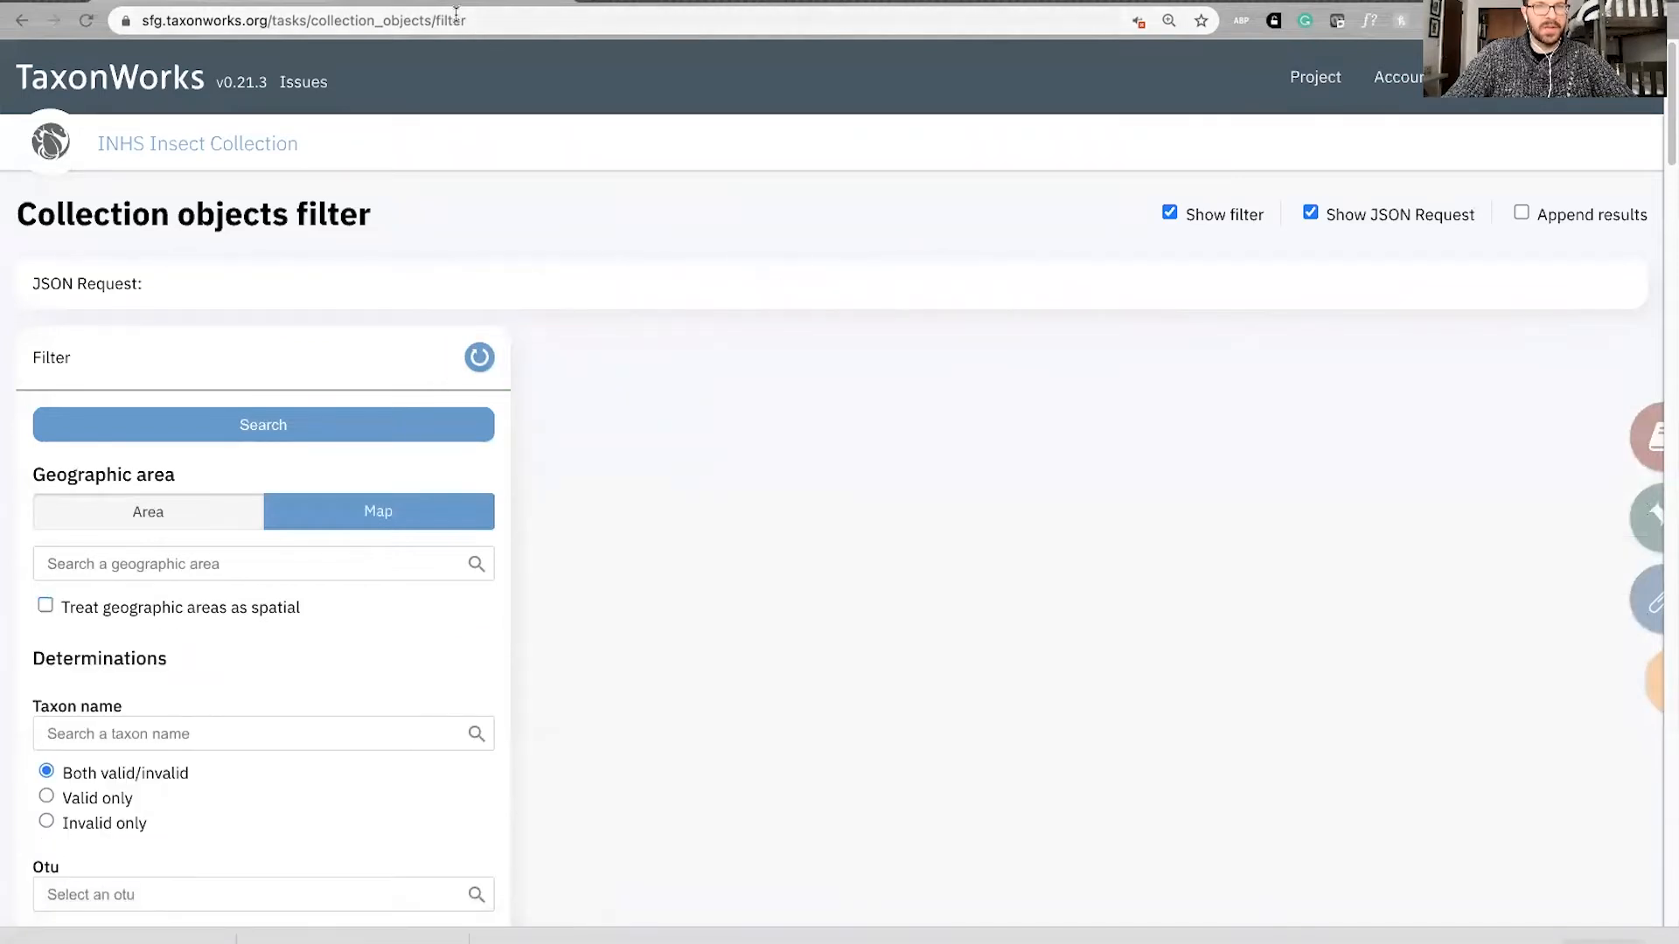
- Filter collection objects by the taxon name Monotomidae, including both valid and invalid names, and run the search
{"action": "scroll", "coordinate": [516, 369], "scroll_direction": "down", "scroll_amount": 1}
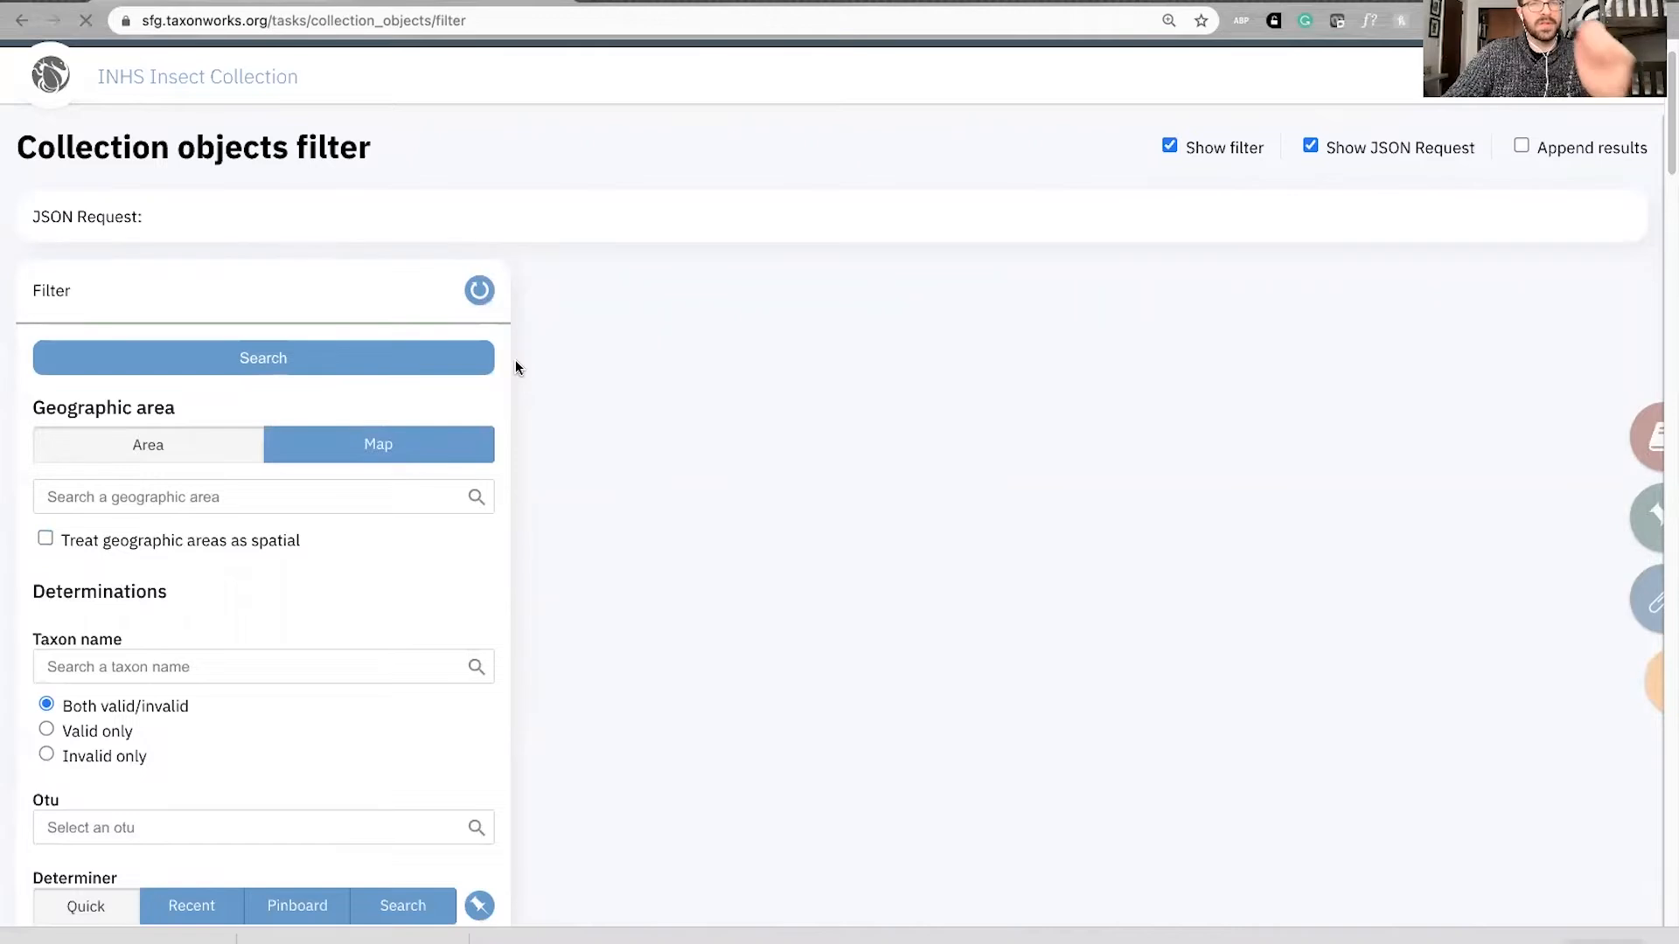
{"action": "scroll", "coordinate": [516, 359], "scroll_direction": "down", "scroll_amount": 2}
{"action": "scroll", "coordinate": [516, 369], "scroll_direction": "down", "scroll_amount": 3}
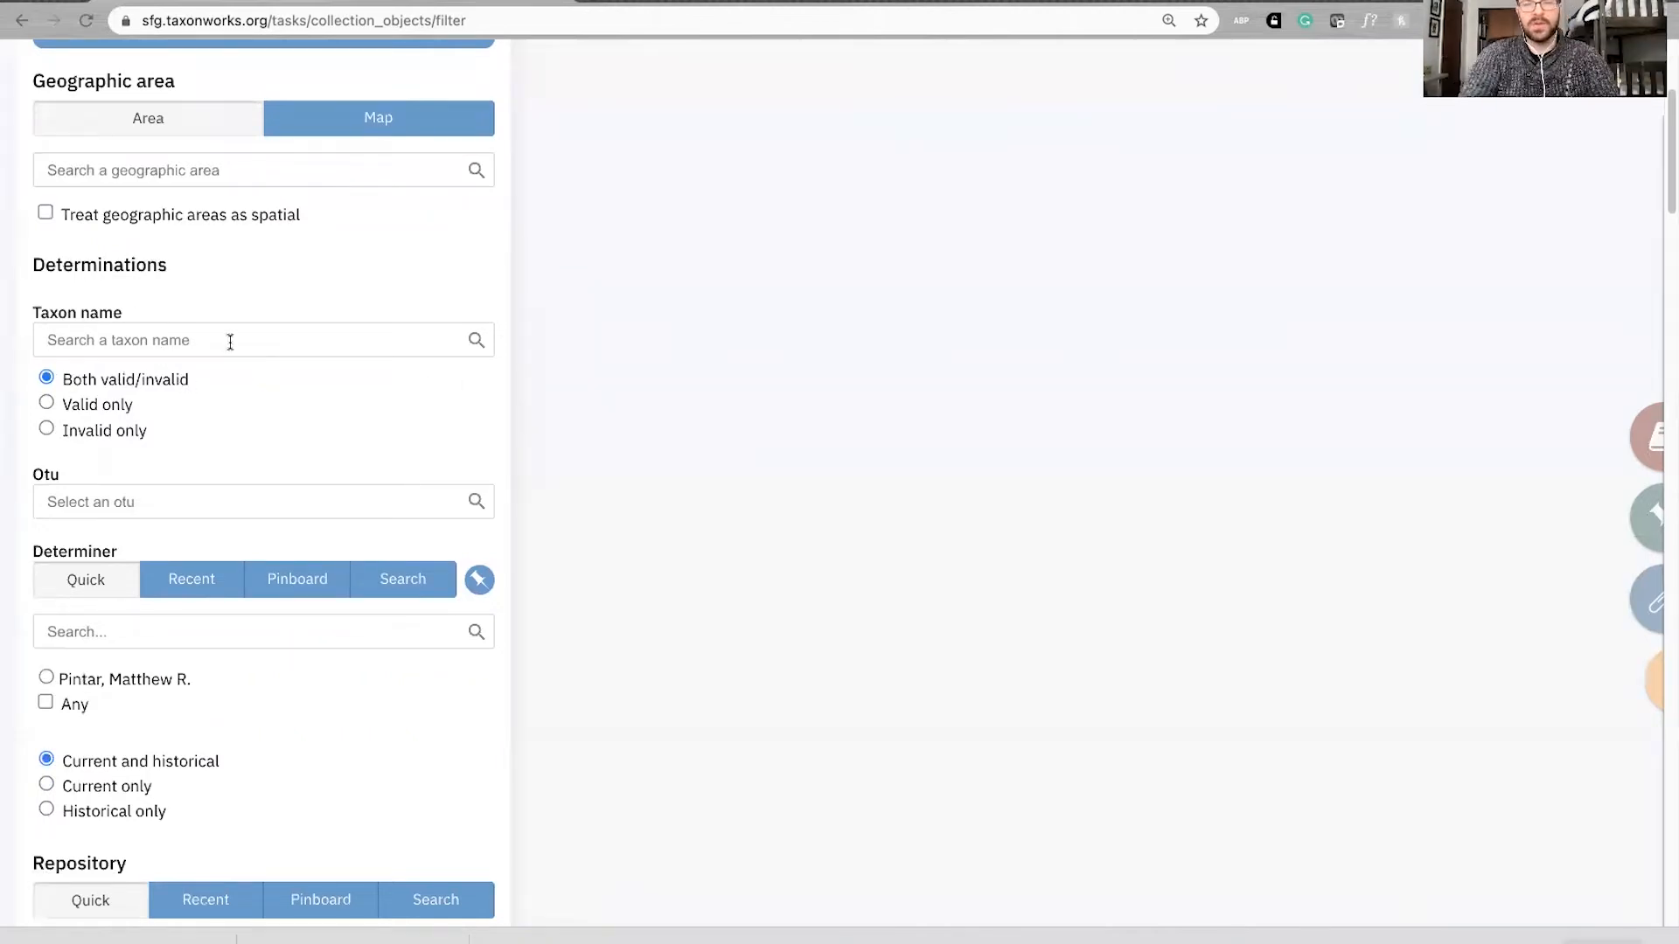
{"action": "type", "text": "Monotomidae"}
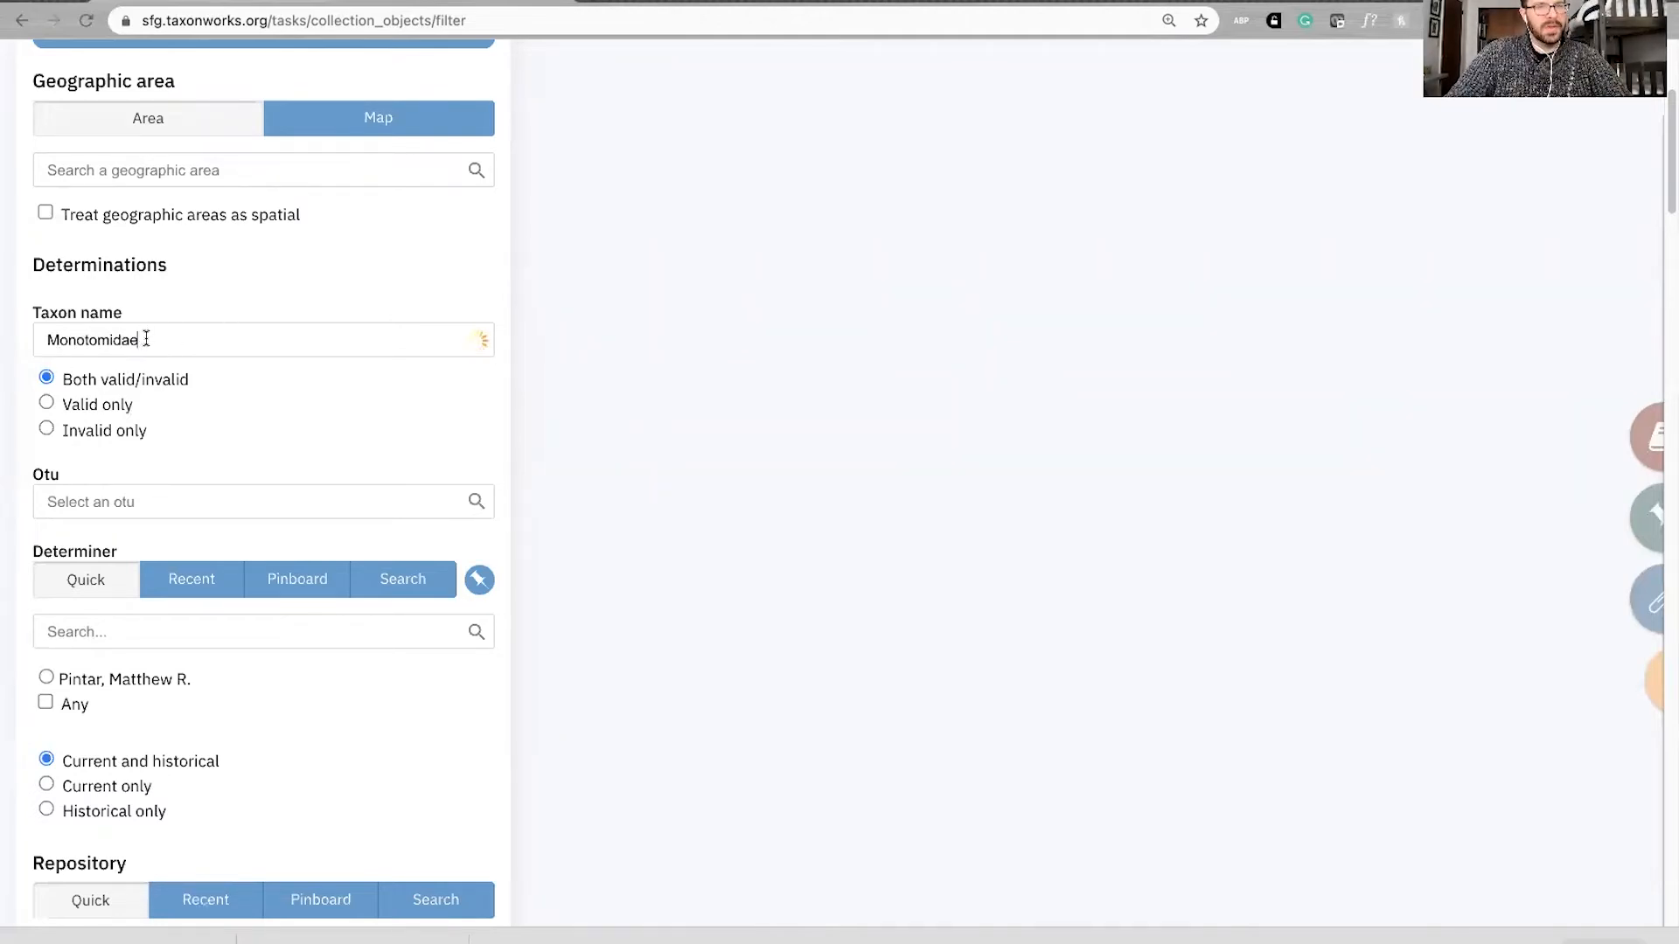
{"action": "left_click", "coordinate": [156, 376]}
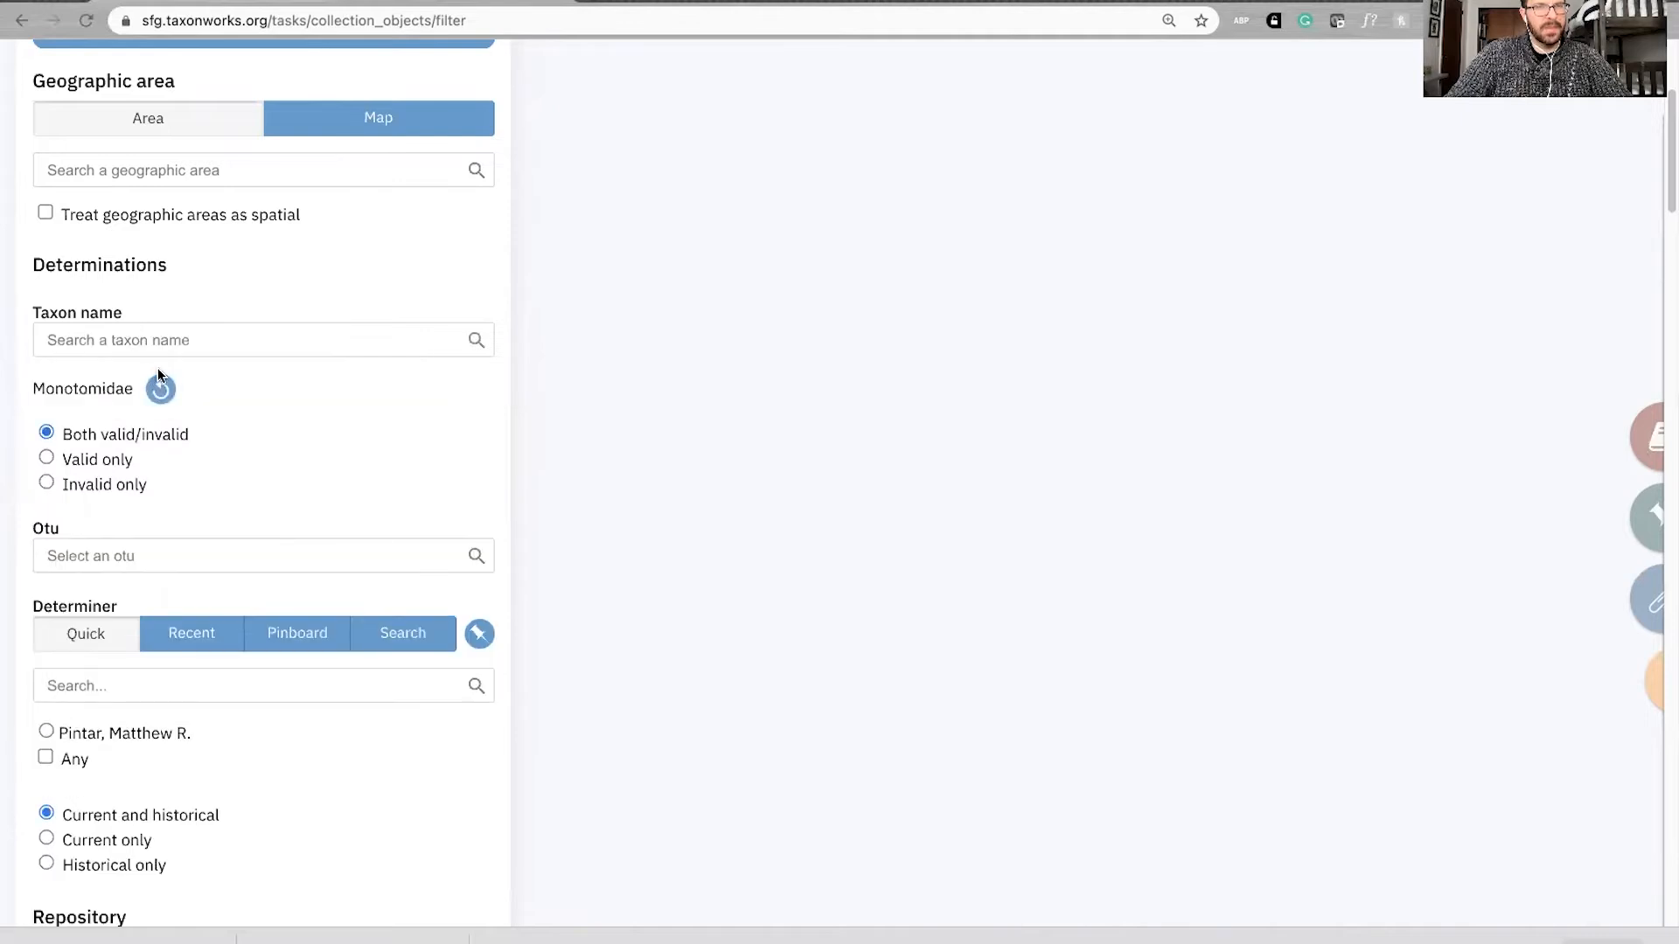
{"action": "scroll", "coordinate": [227, 87], "scroll_direction": "up", "scroll_amount": 1}
{"action": "left_click", "coordinate": [231, 75]}
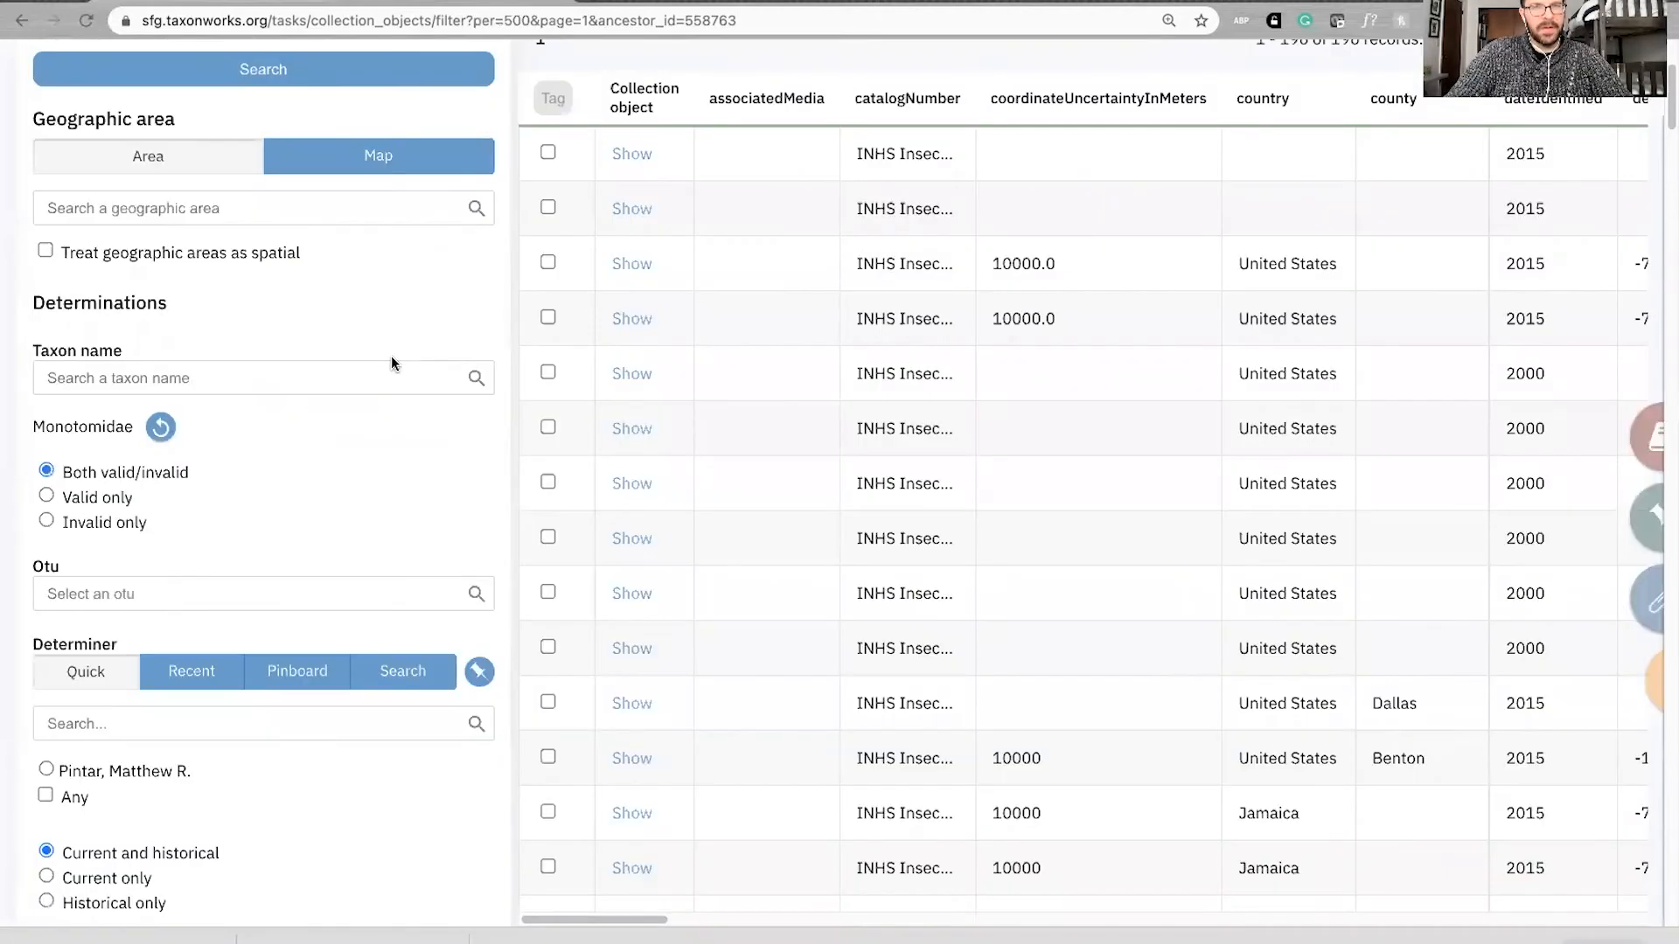
- Widen the genus column in the Monotomidae results so the full genus names fit
{"action": "scroll", "coordinate": [874, 367], "scroll_direction": "right", "scroll_amount": 3}
{"action": "scroll", "coordinate": [890, 361], "scroll_direction": "right", "scroll_amount": 15}
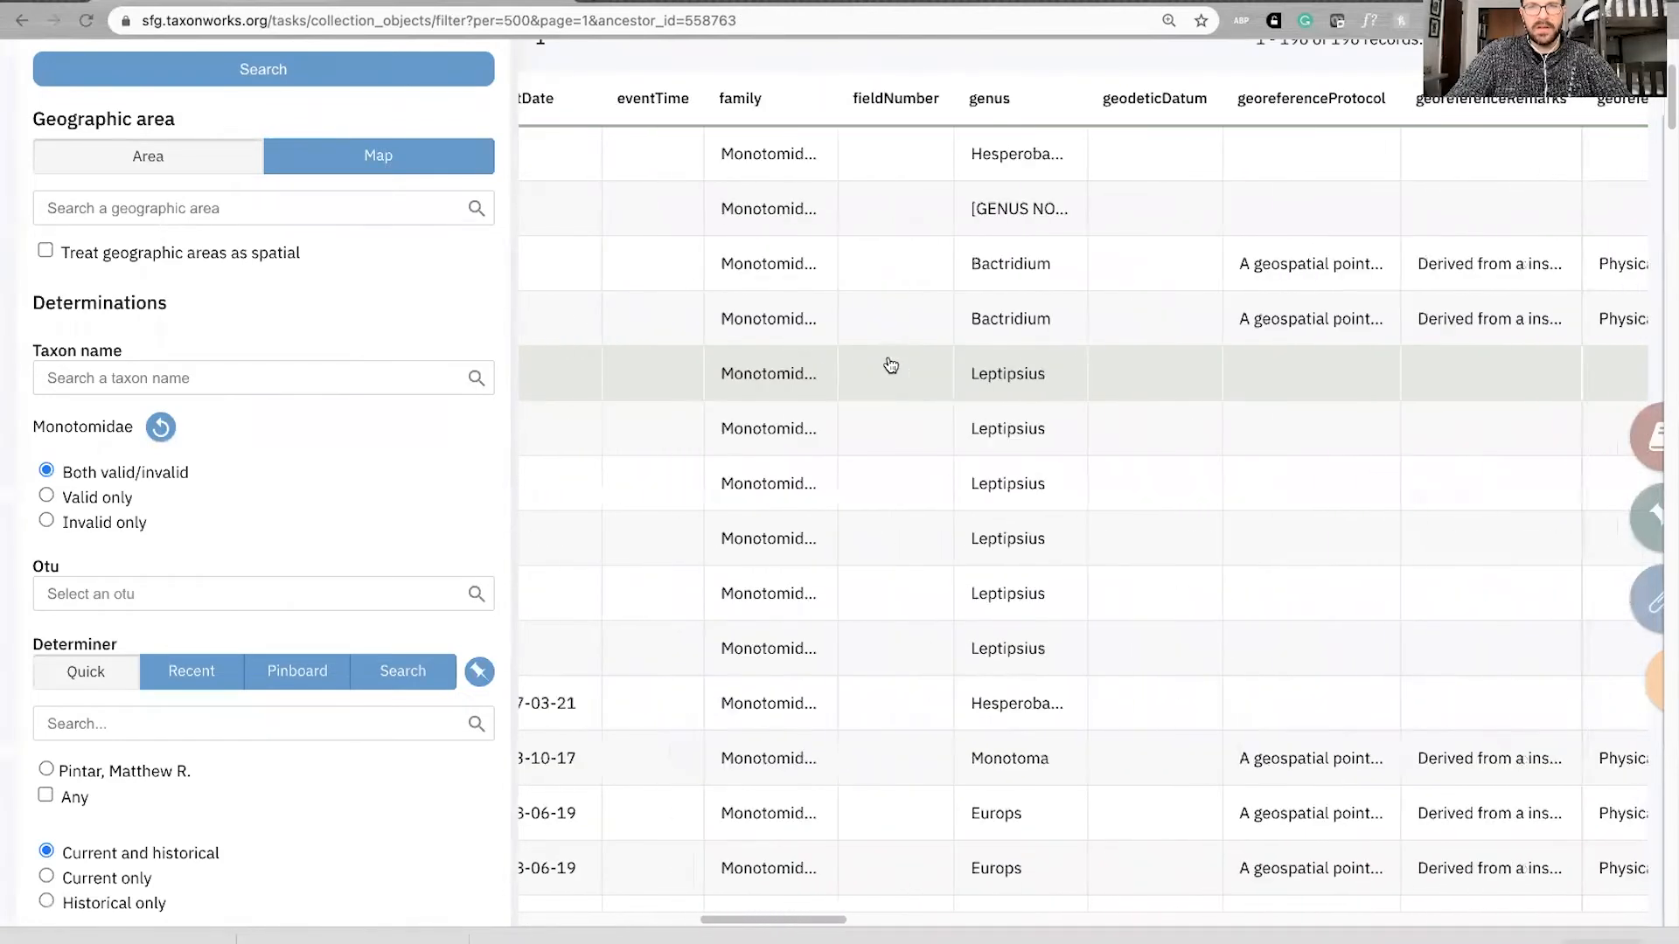
{"action": "left_click_drag", "start_coordinate": [1083, 95], "coordinate": [1246, 91]}
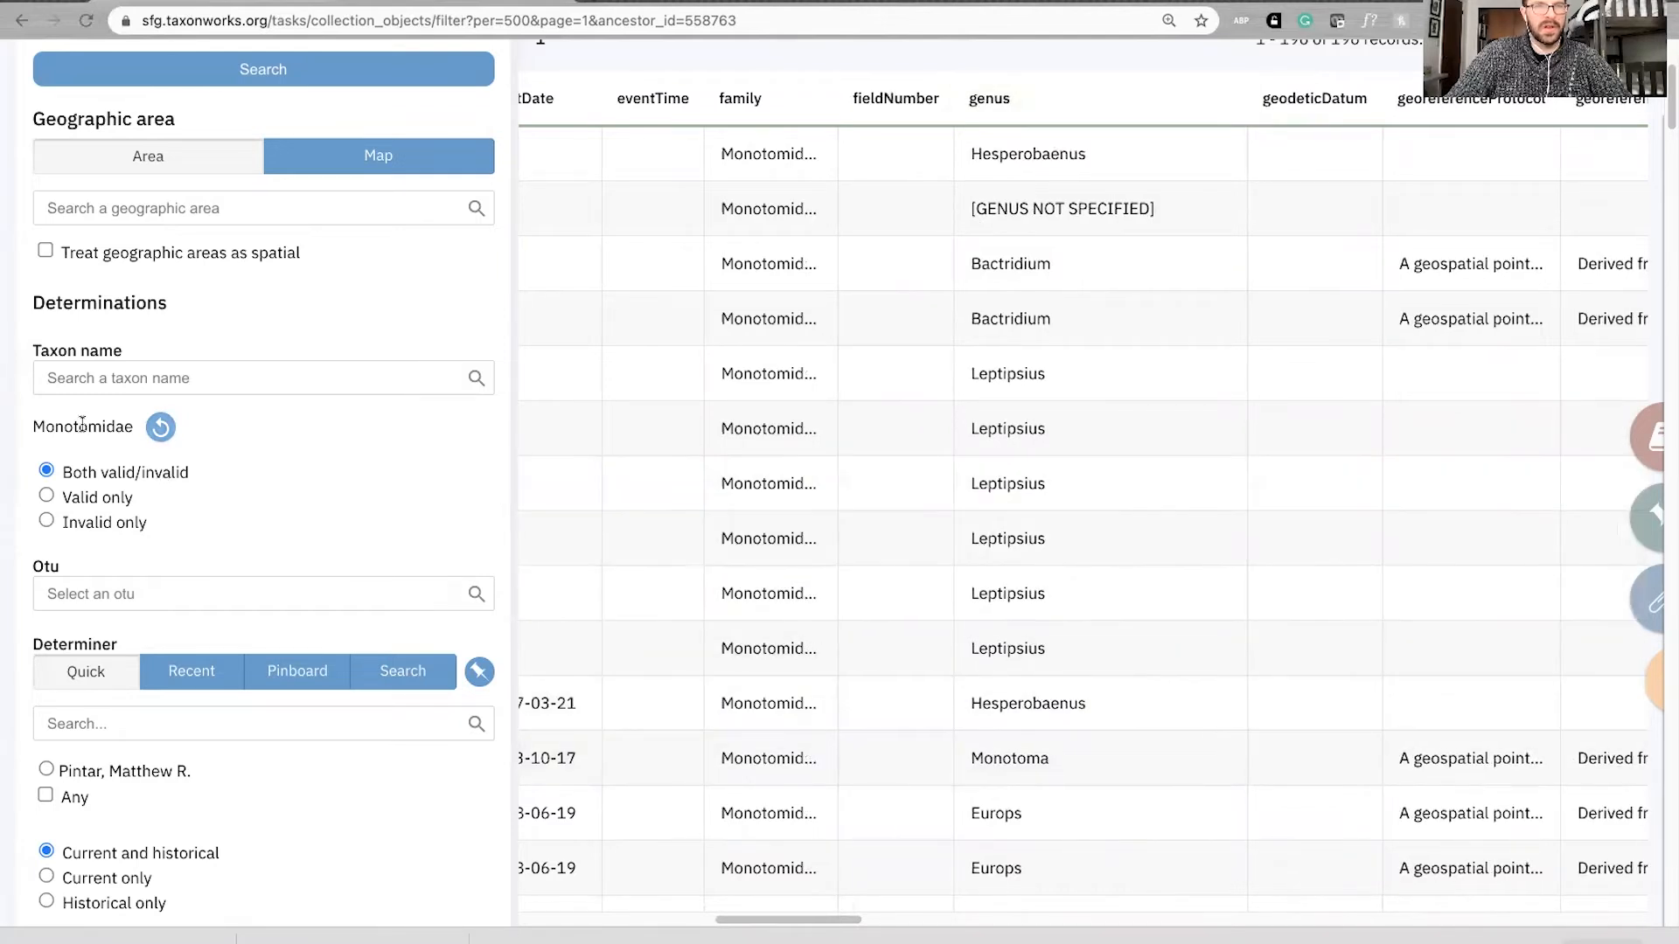
- Remove Monotomidae from the taxon name criteria and reset the collection objects filter
{"action": "left_click", "coordinate": [162, 428]}
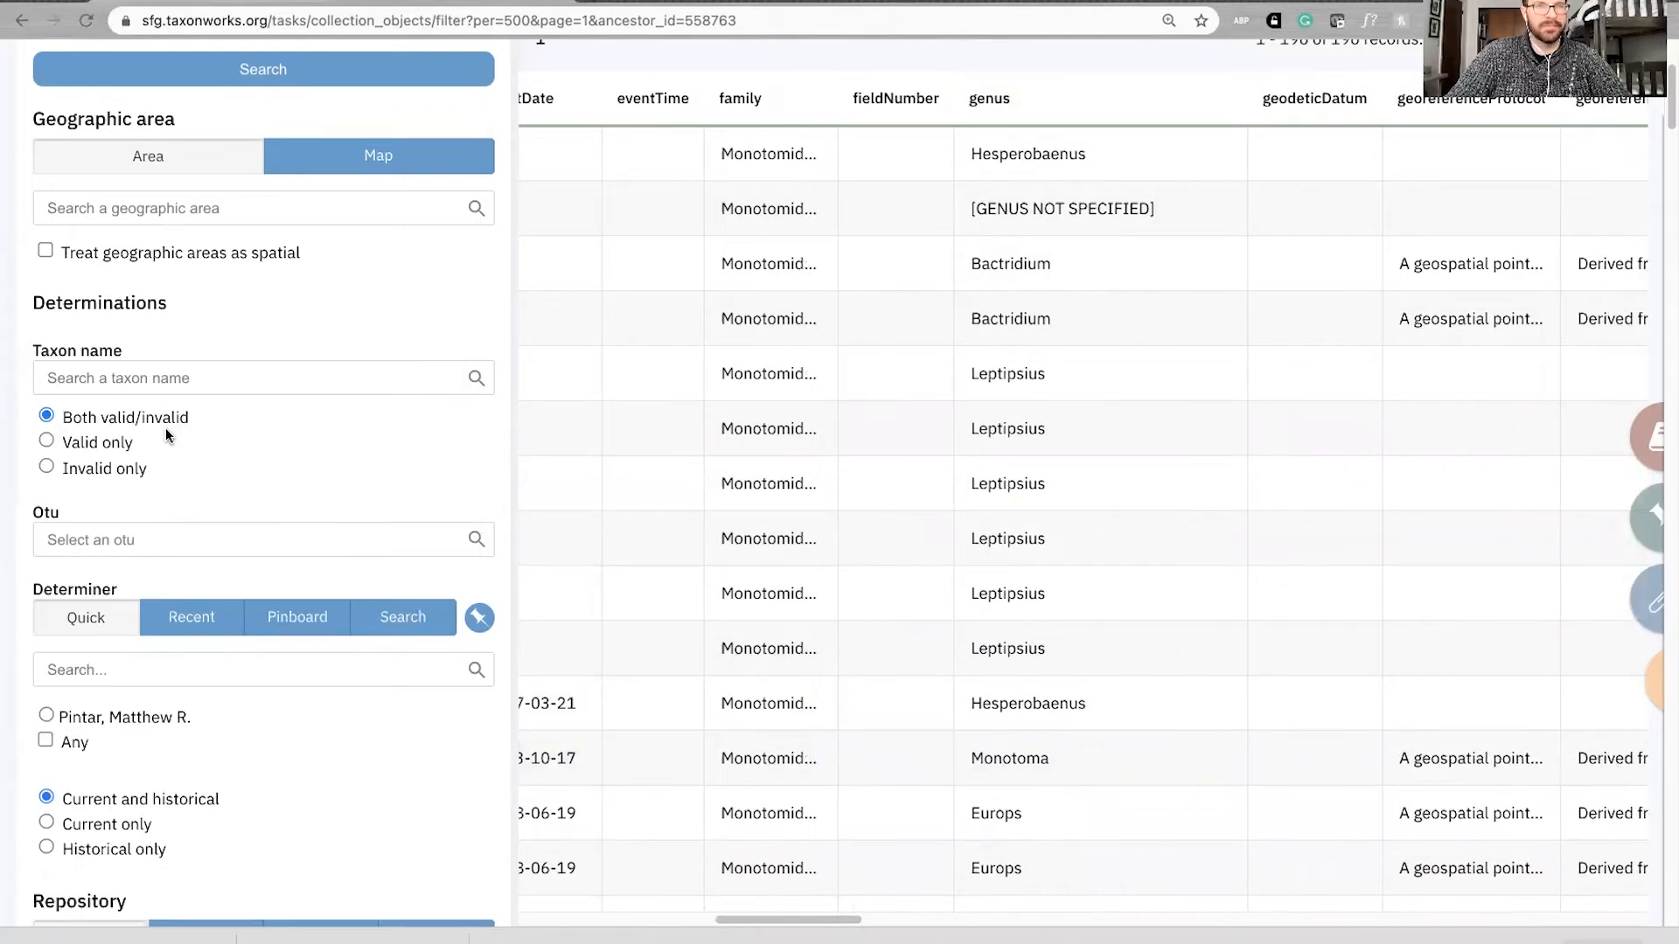
{"action": "scroll", "coordinate": [501, 252], "scroll_direction": "up", "scroll_amount": 4}
{"action": "left_click", "coordinate": [479, 287]}
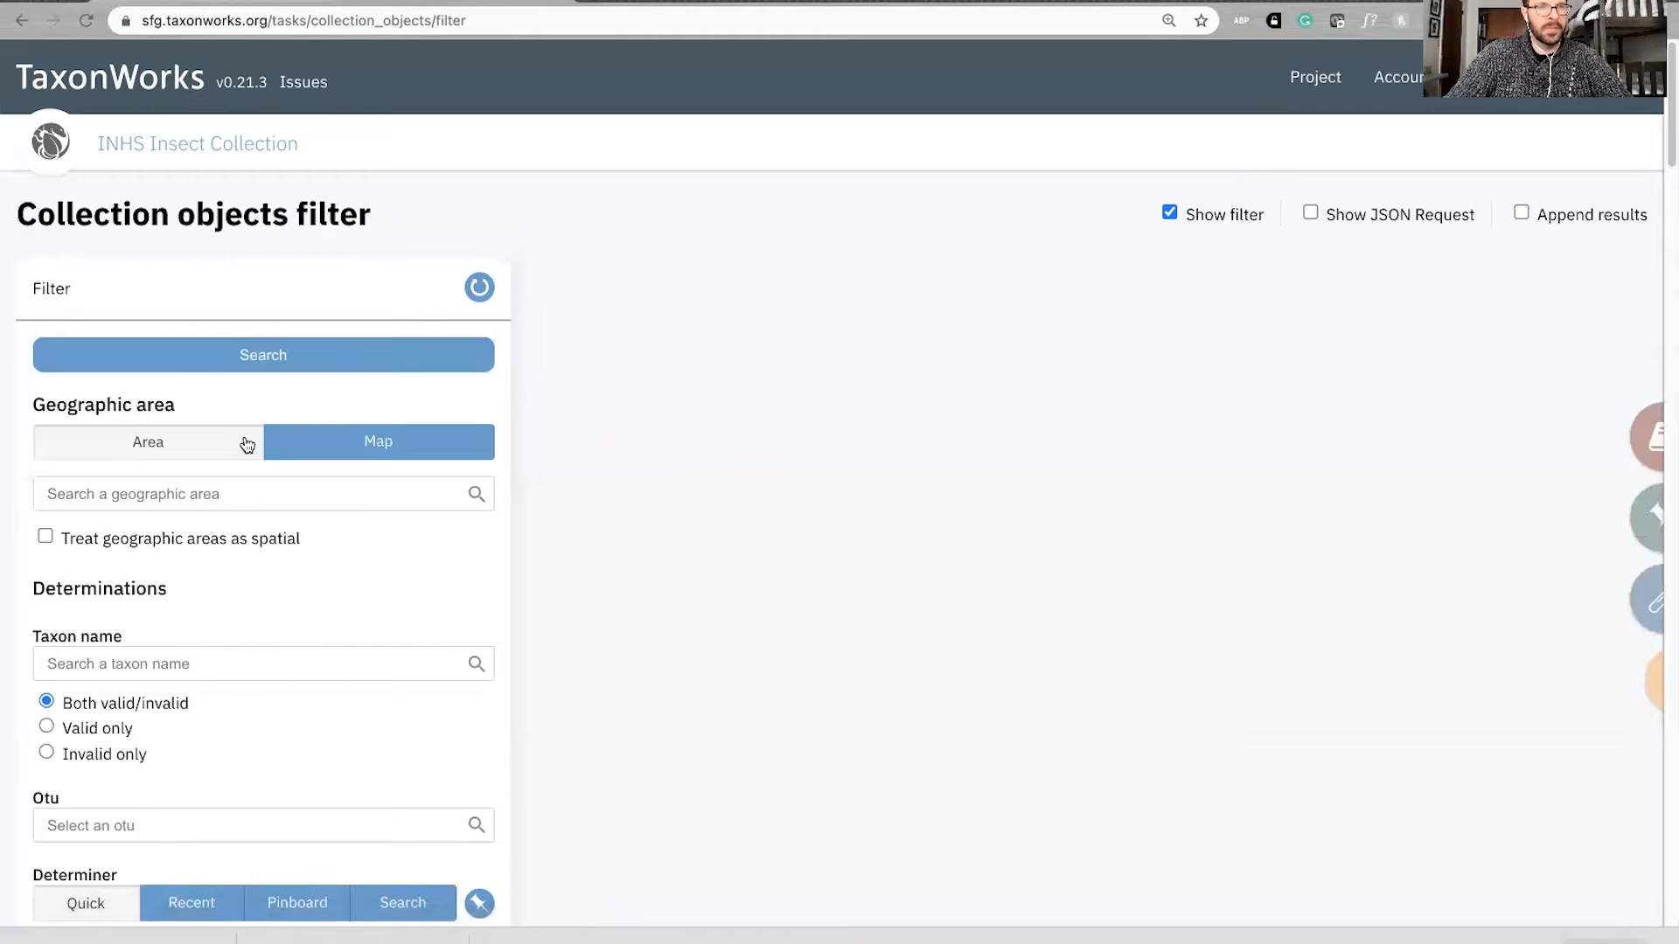
- Filter collection objects by the OTU Monotoma Herbst, 1793 and run the search
{"action": "scroll", "coordinate": [241, 443], "scroll_direction": "down", "scroll_amount": 4}
{"action": "left_click", "coordinate": [173, 534]}
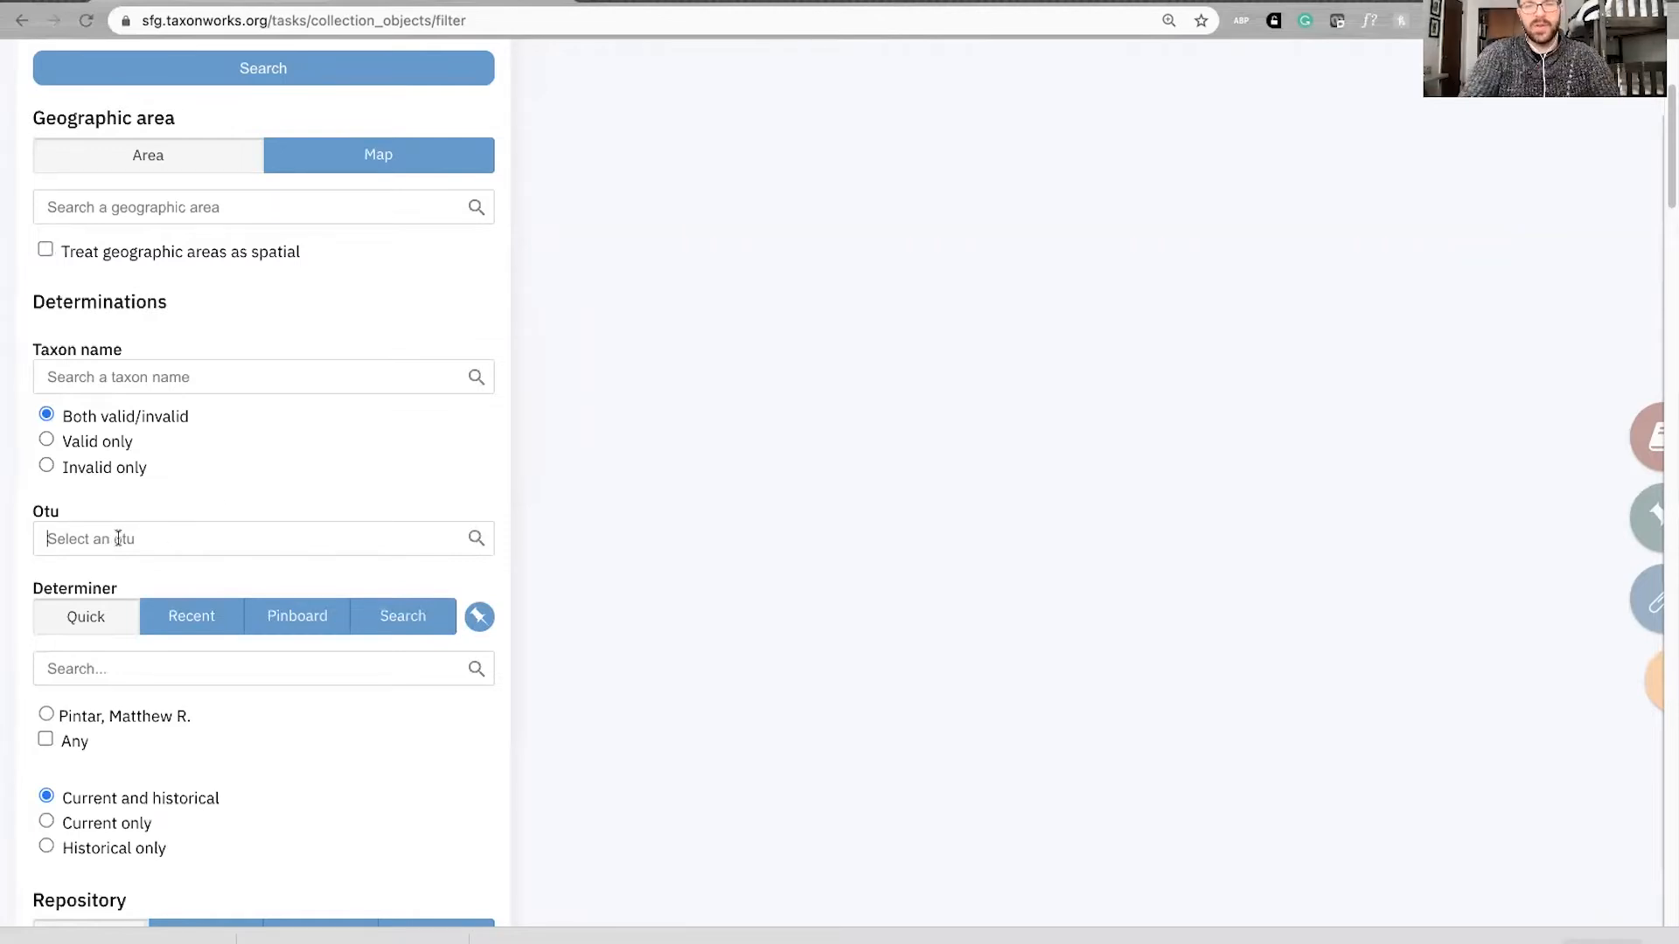
{"action": "type", "text": "Monotoma longicollis"}
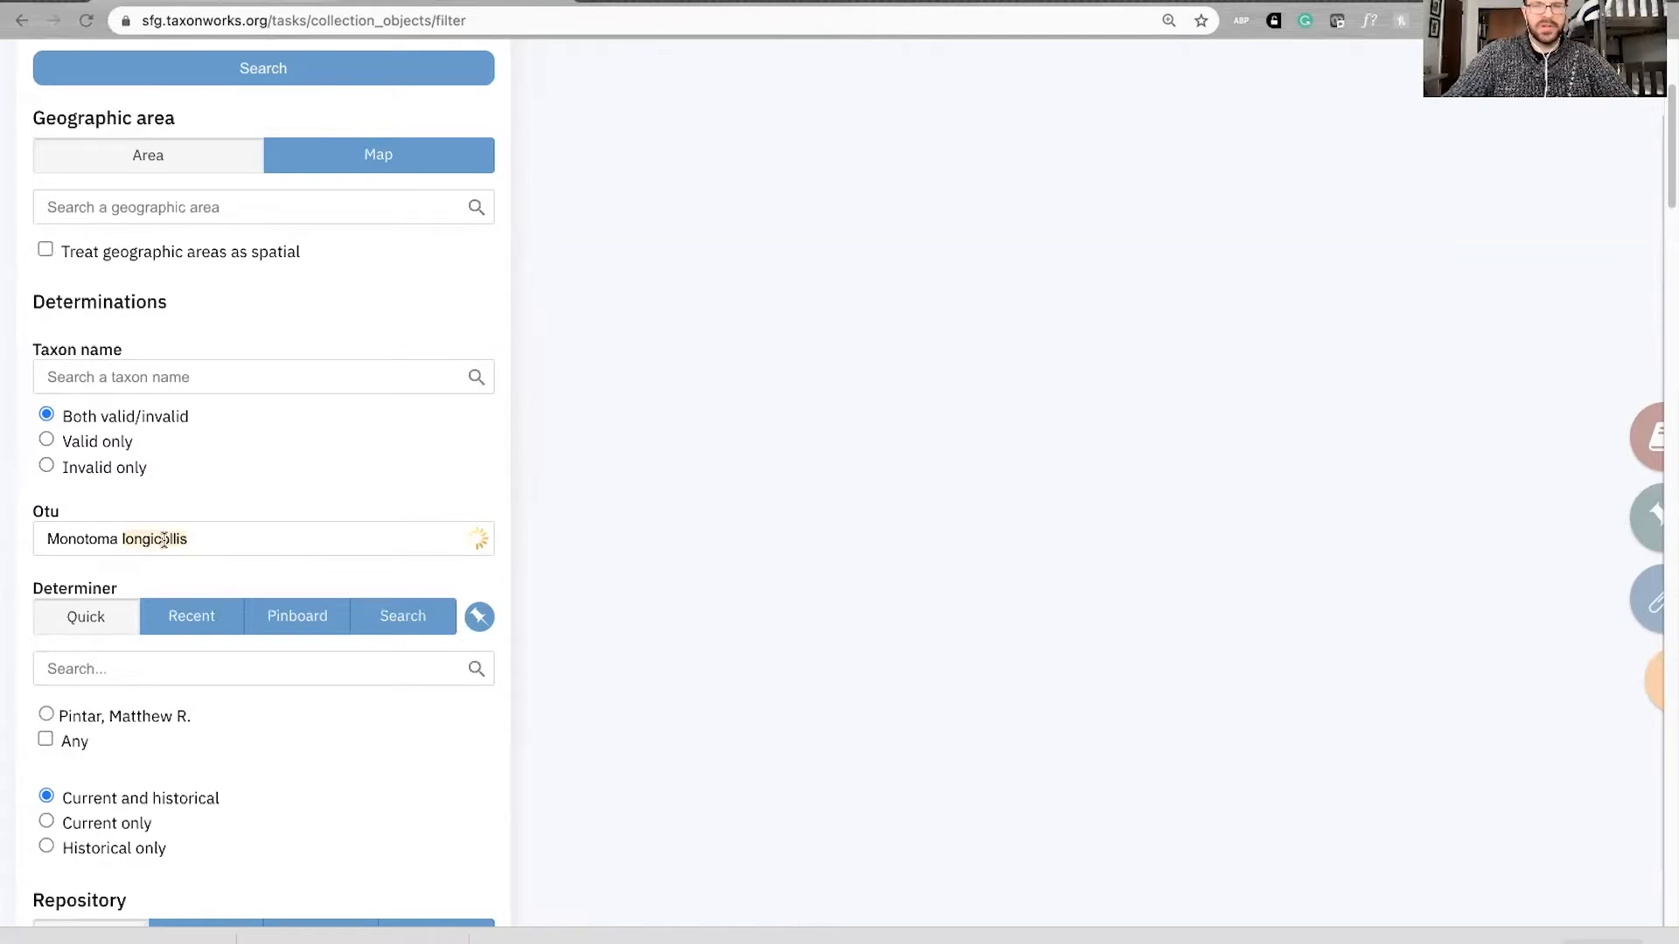
{"action": "key", "text": "alt+BackSpace"}
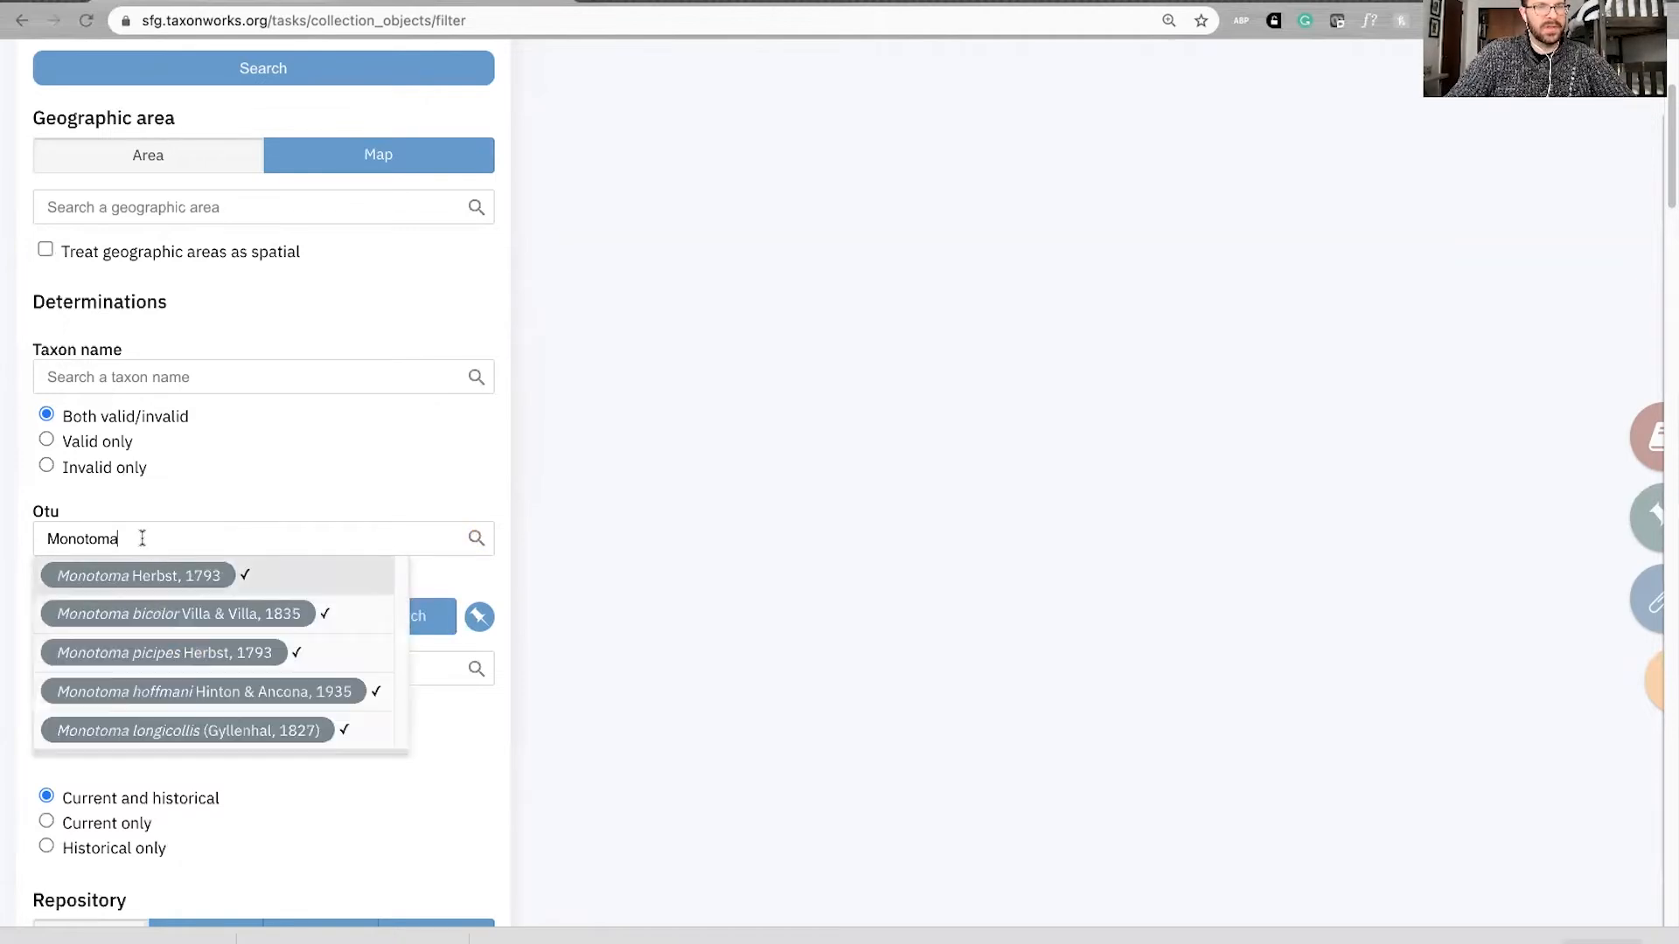
{"action": "left_click", "coordinate": [127, 575]}
{"action": "scroll", "coordinate": [242, 456], "scroll_direction": "up", "scroll_amount": 3}
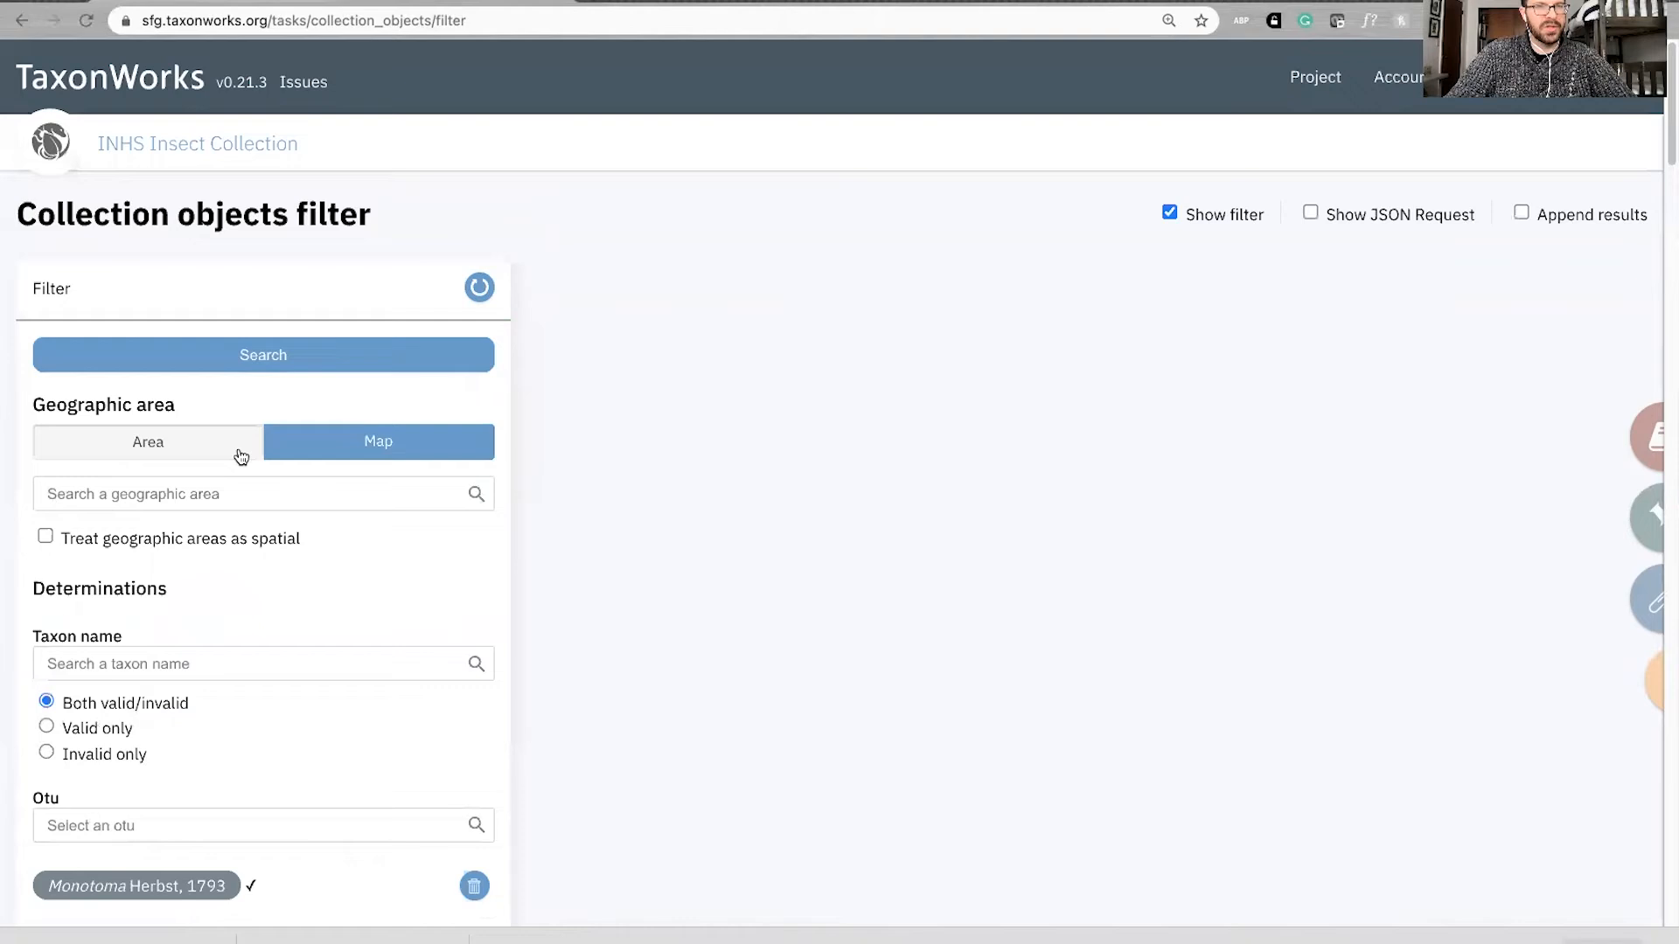
{"action": "left_click", "coordinate": [248, 358]}
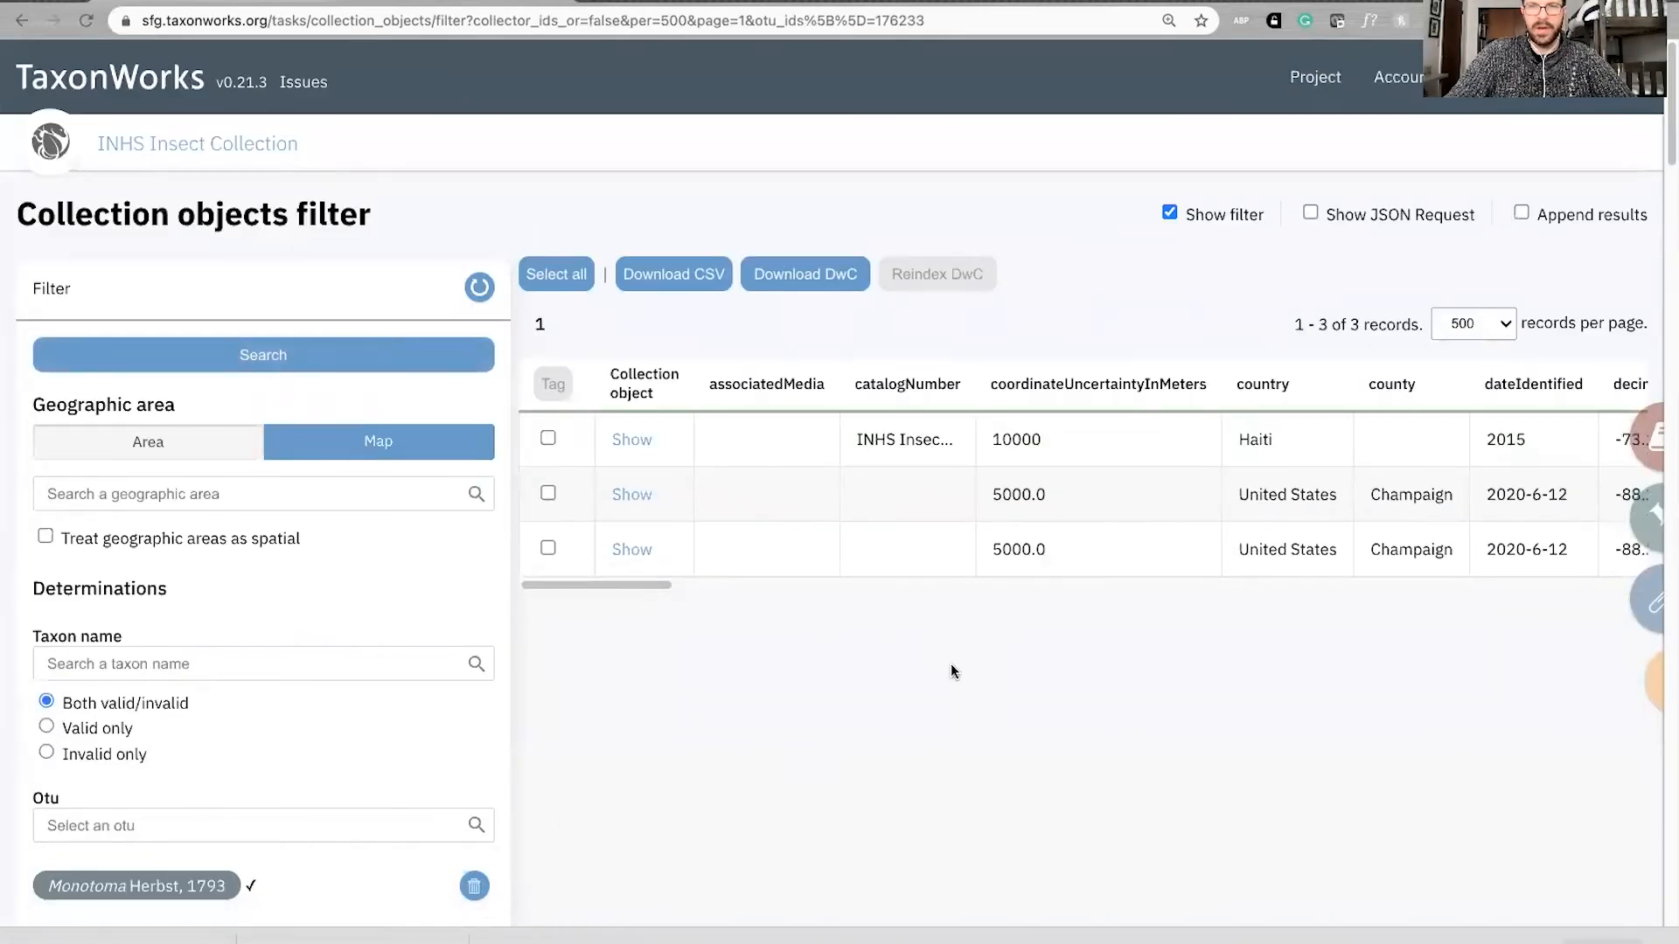
- Widen the scientificName column in the Monotoma results to fit the full scientific names
{"action": "left_click_drag", "start_coordinate": [630, 588], "coordinate": [1376, 550]}
{"action": "left_click_drag", "start_coordinate": [1198, 385], "coordinate": [1292, 382]}
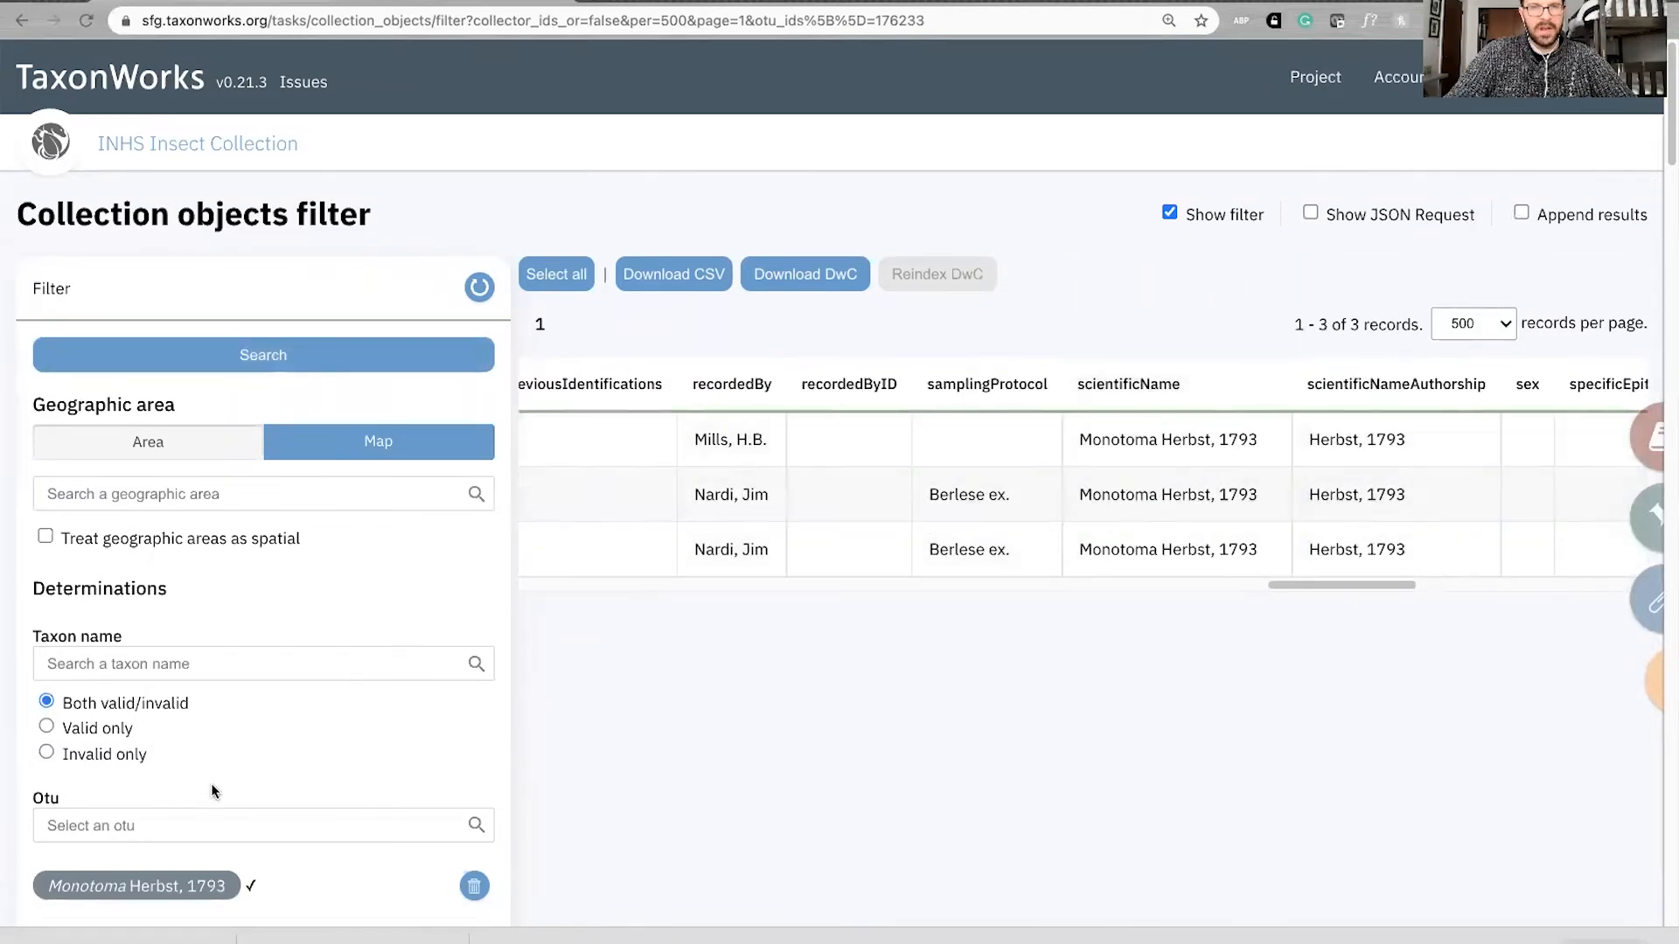
- Delete the Monotoma OTU from the filter criteria and reset the whole filter
{"action": "scroll", "coordinate": [244, 774], "scroll_direction": "down", "scroll_amount": 3}
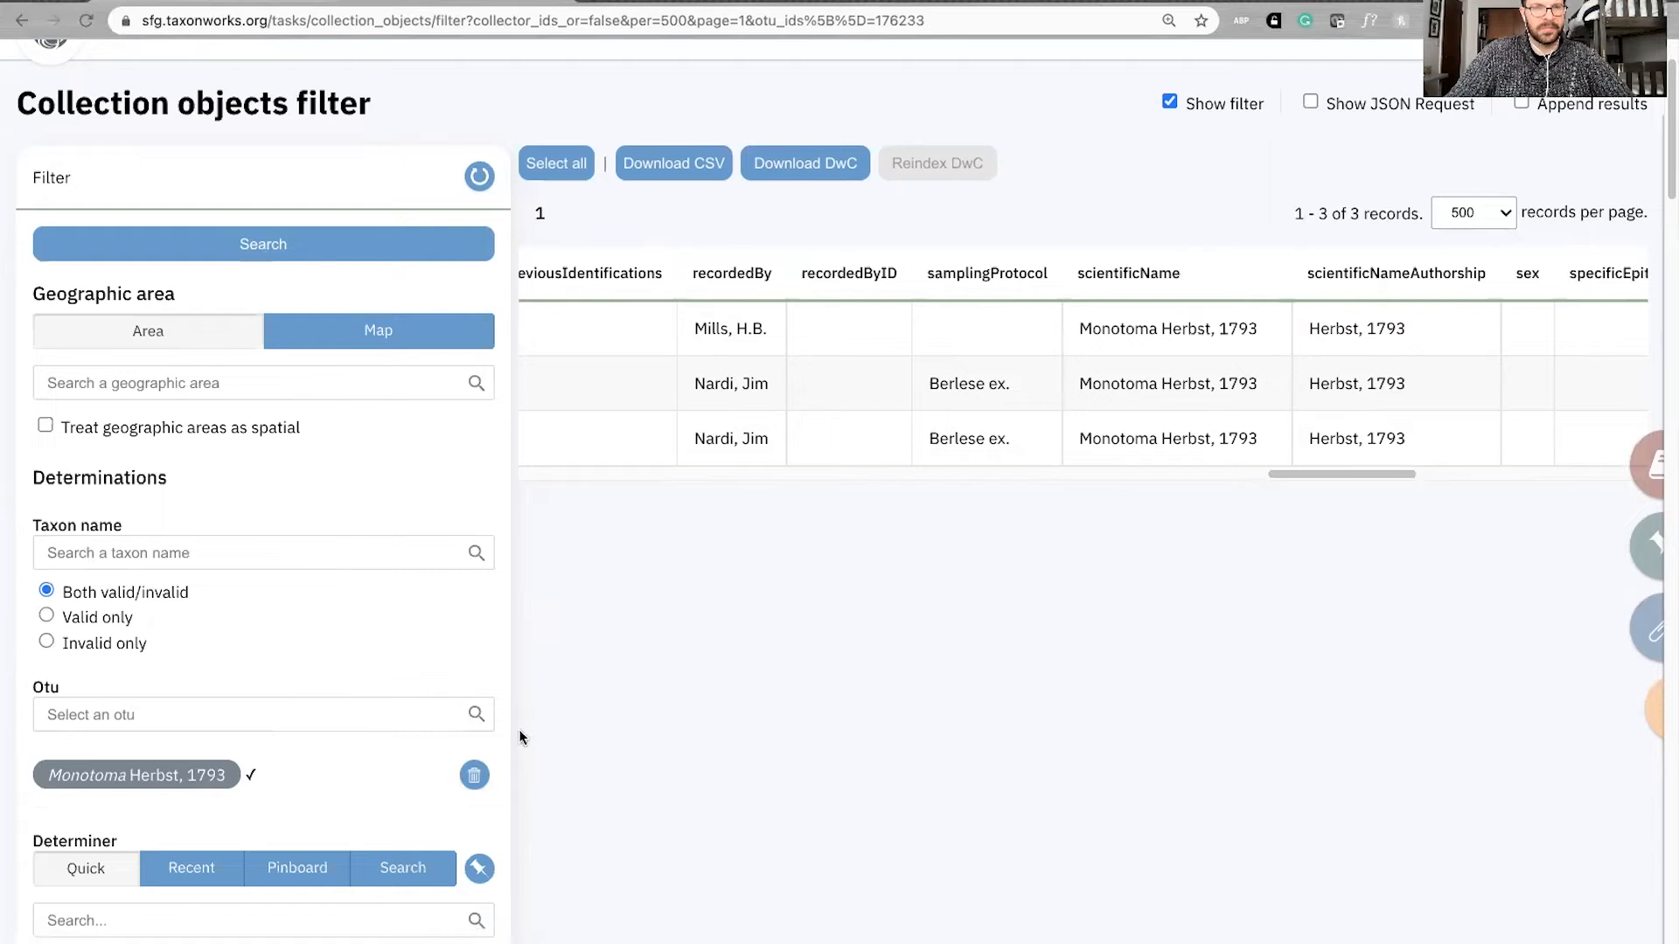
{"action": "left_click", "coordinate": [474, 777]}
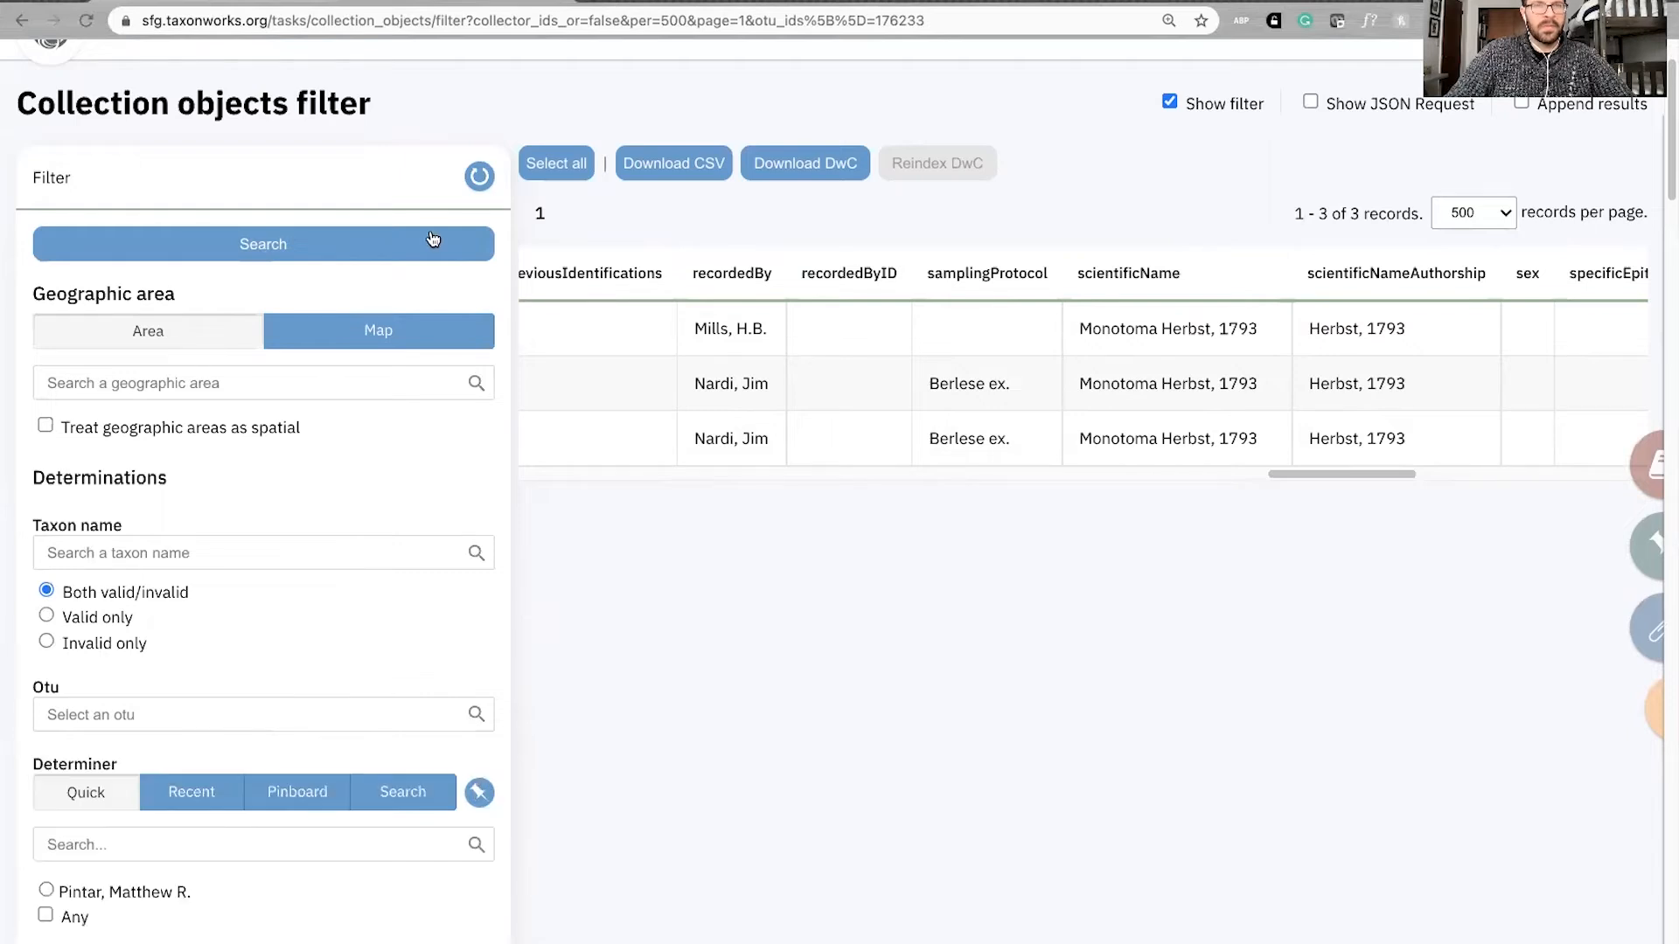
{"action": "left_click", "coordinate": [479, 175]}
- Filter collection objects by the preparation type Pill box and run the search
{"action": "scroll", "coordinate": [410, 406], "scroll_direction": "down", "scroll_amount": 1}
{"action": "scroll", "coordinate": [407, 420], "scroll_direction": "down", "scroll_amount": 5}
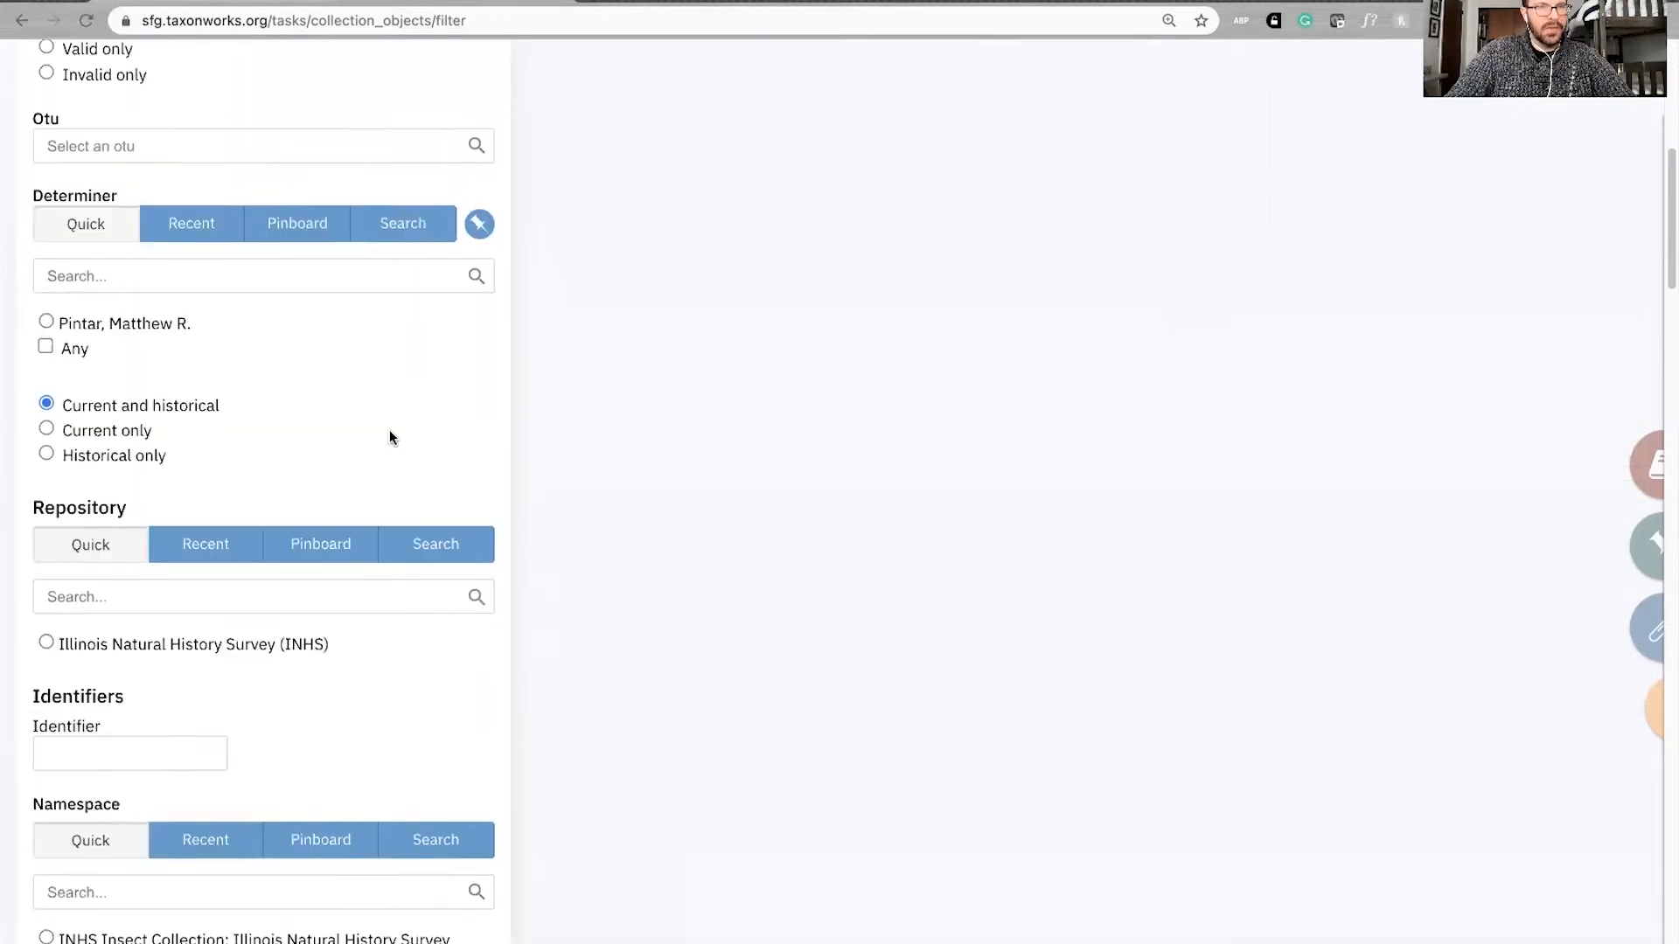
{"action": "scroll", "coordinate": [390, 429], "scroll_direction": "up", "scroll_amount": 1}
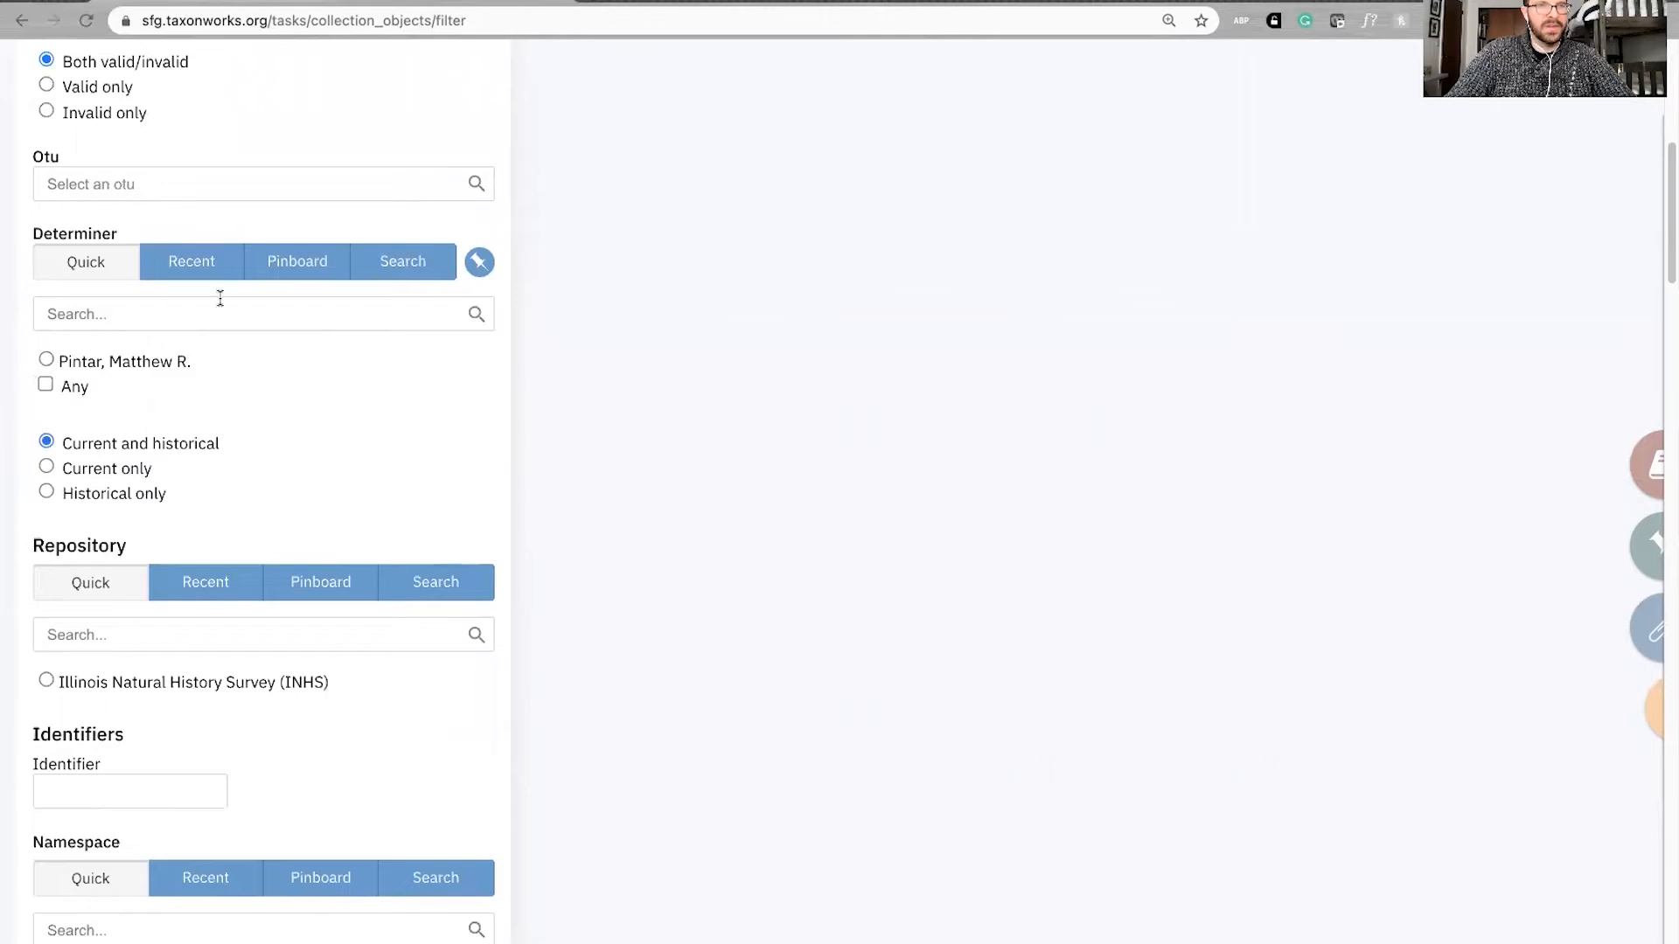
{"action": "scroll", "coordinate": [210, 409], "scroll_direction": "down", "scroll_amount": 2}
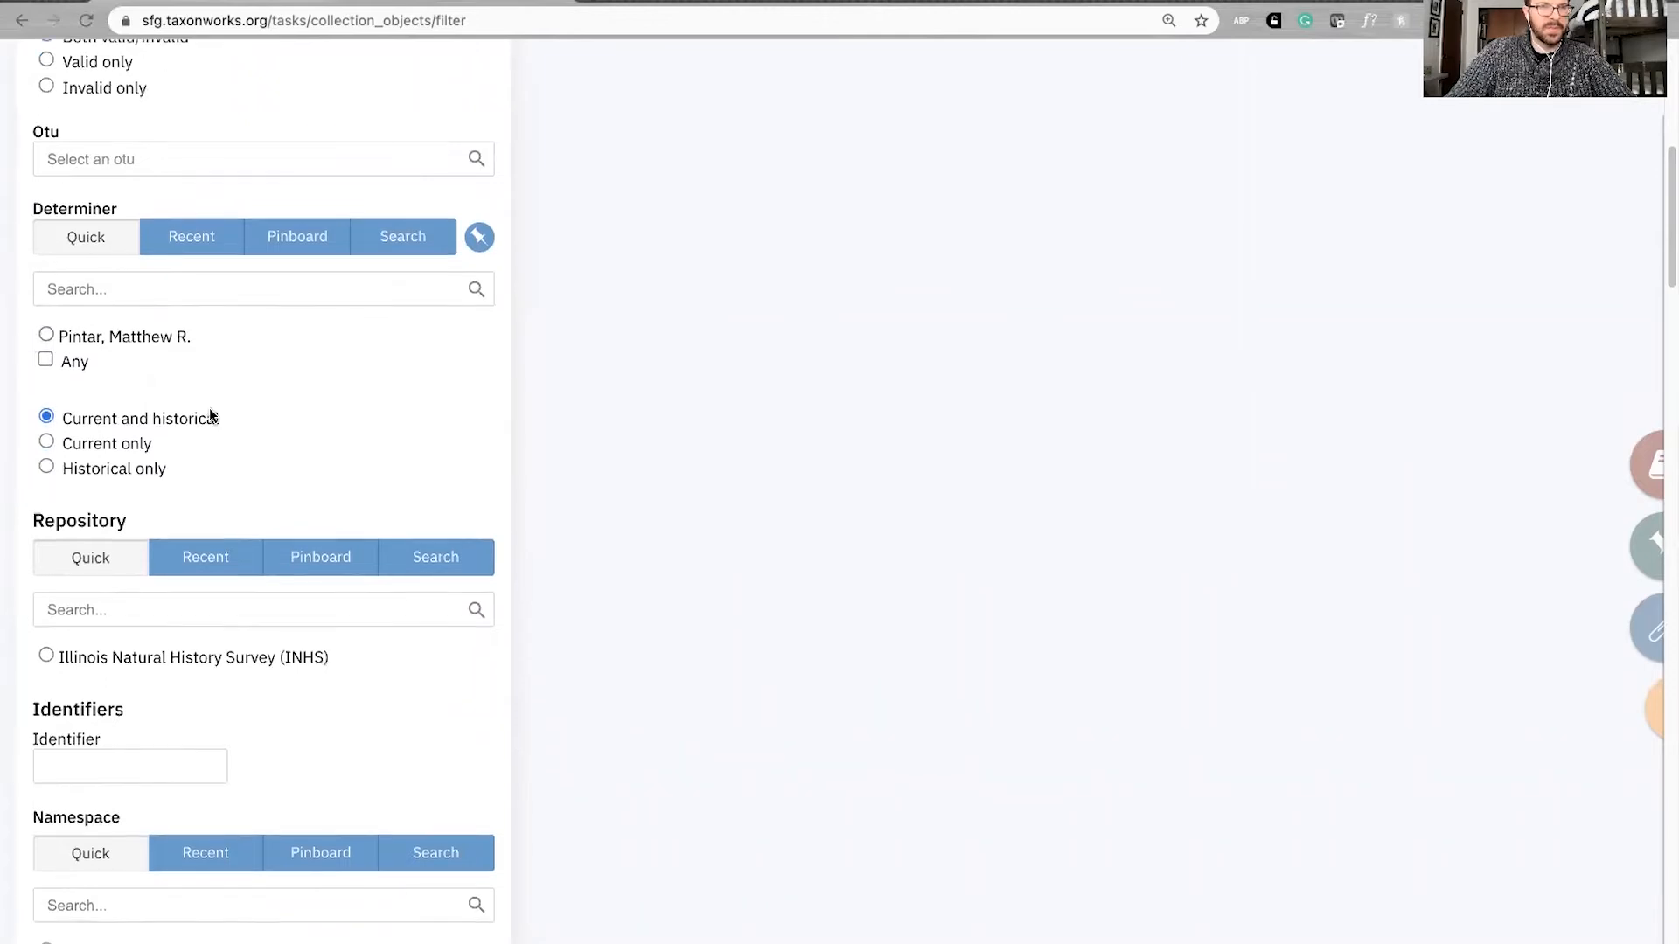
{"action": "scroll", "coordinate": [207, 493], "scroll_direction": "down", "scroll_amount": 2}
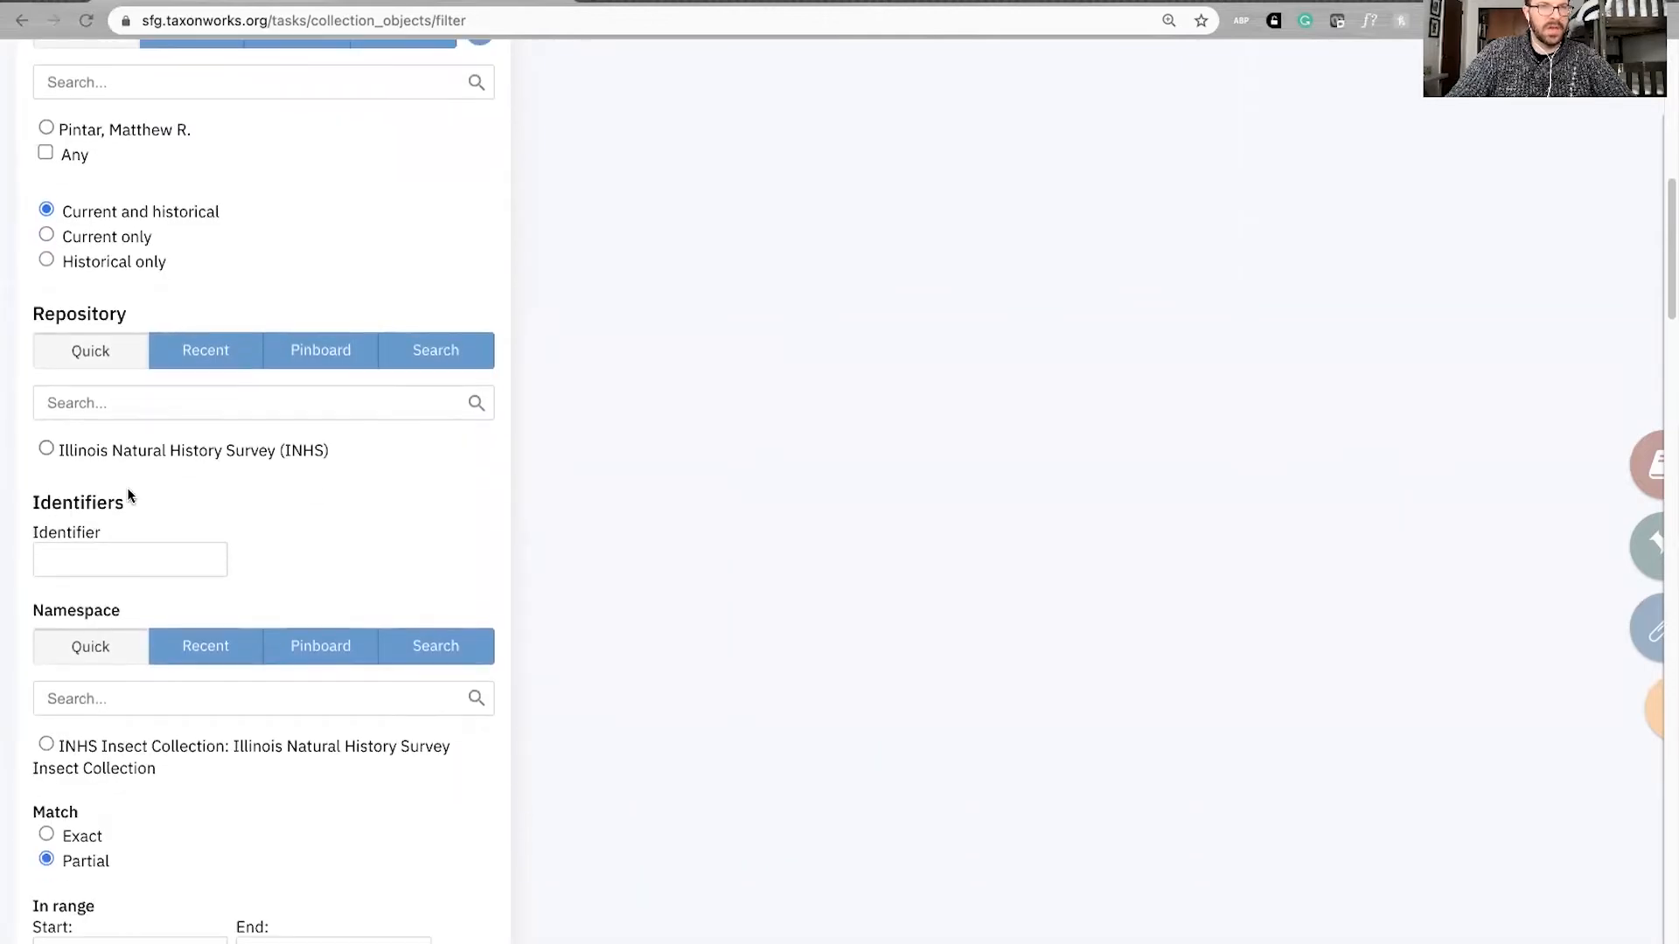
{"action": "scroll", "coordinate": [119, 489], "scroll_direction": "down", "scroll_amount": 4}
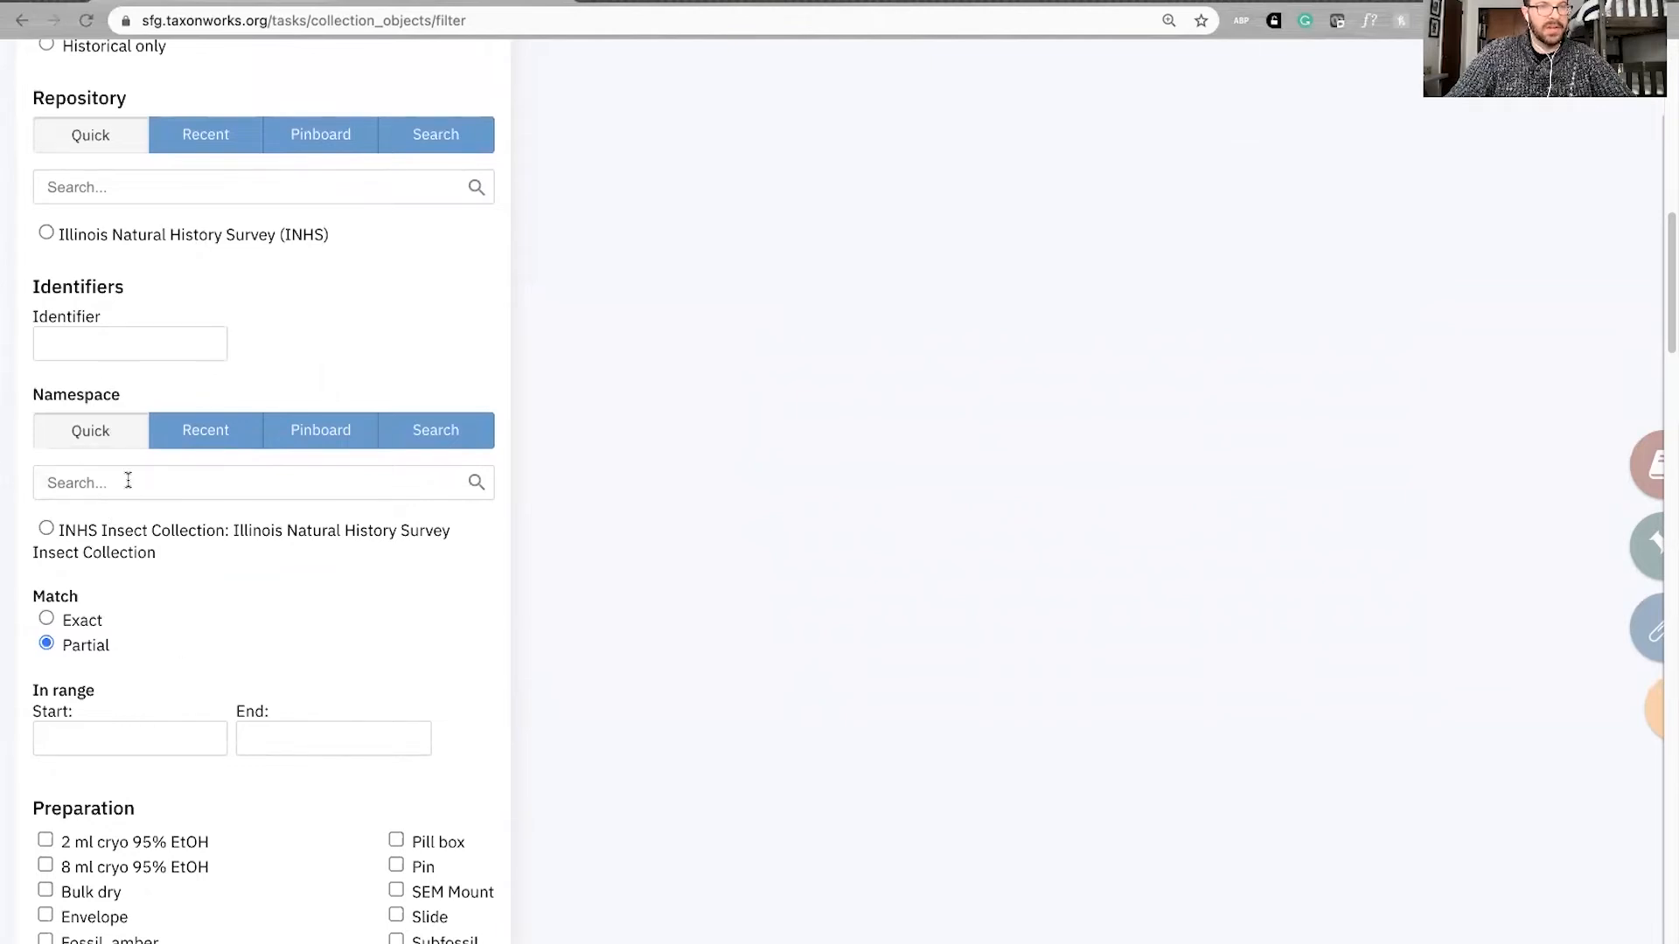
{"action": "scroll", "coordinate": [259, 569], "scroll_direction": "down", "scroll_amount": 10}
{"action": "scroll", "coordinate": [394, 428], "scroll_direction": "up", "scroll_amount": 1}
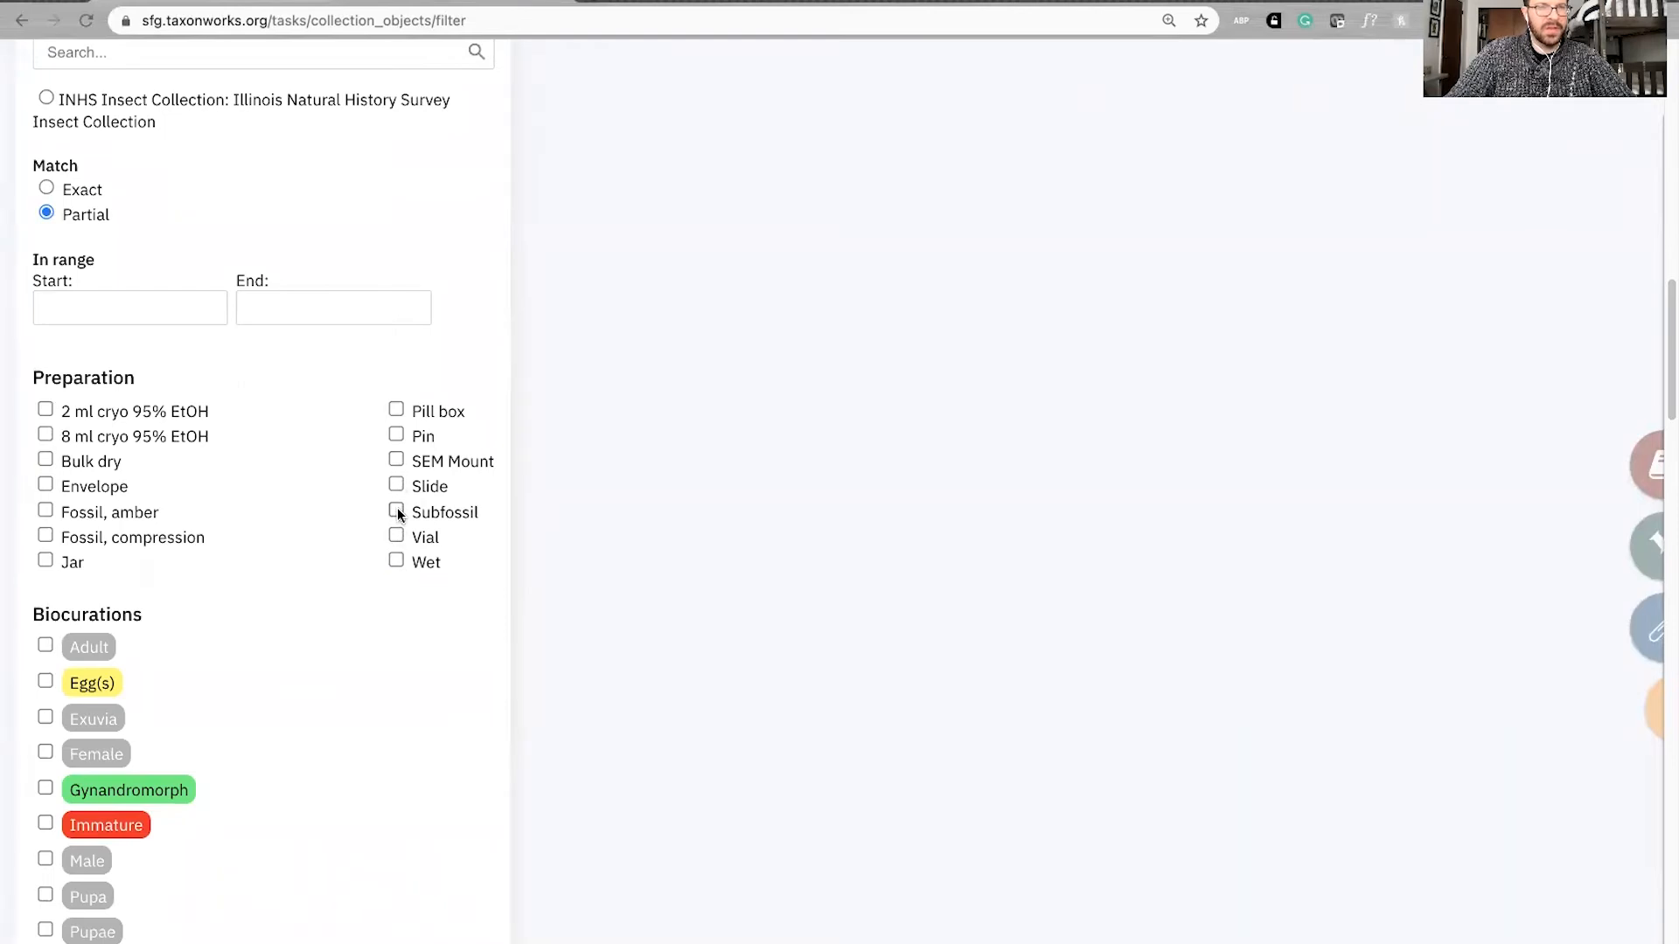
{"action": "left_click", "coordinate": [395, 410]}
{"action": "scroll", "coordinate": [334, 476], "scroll_direction": "up", "scroll_amount": 20}
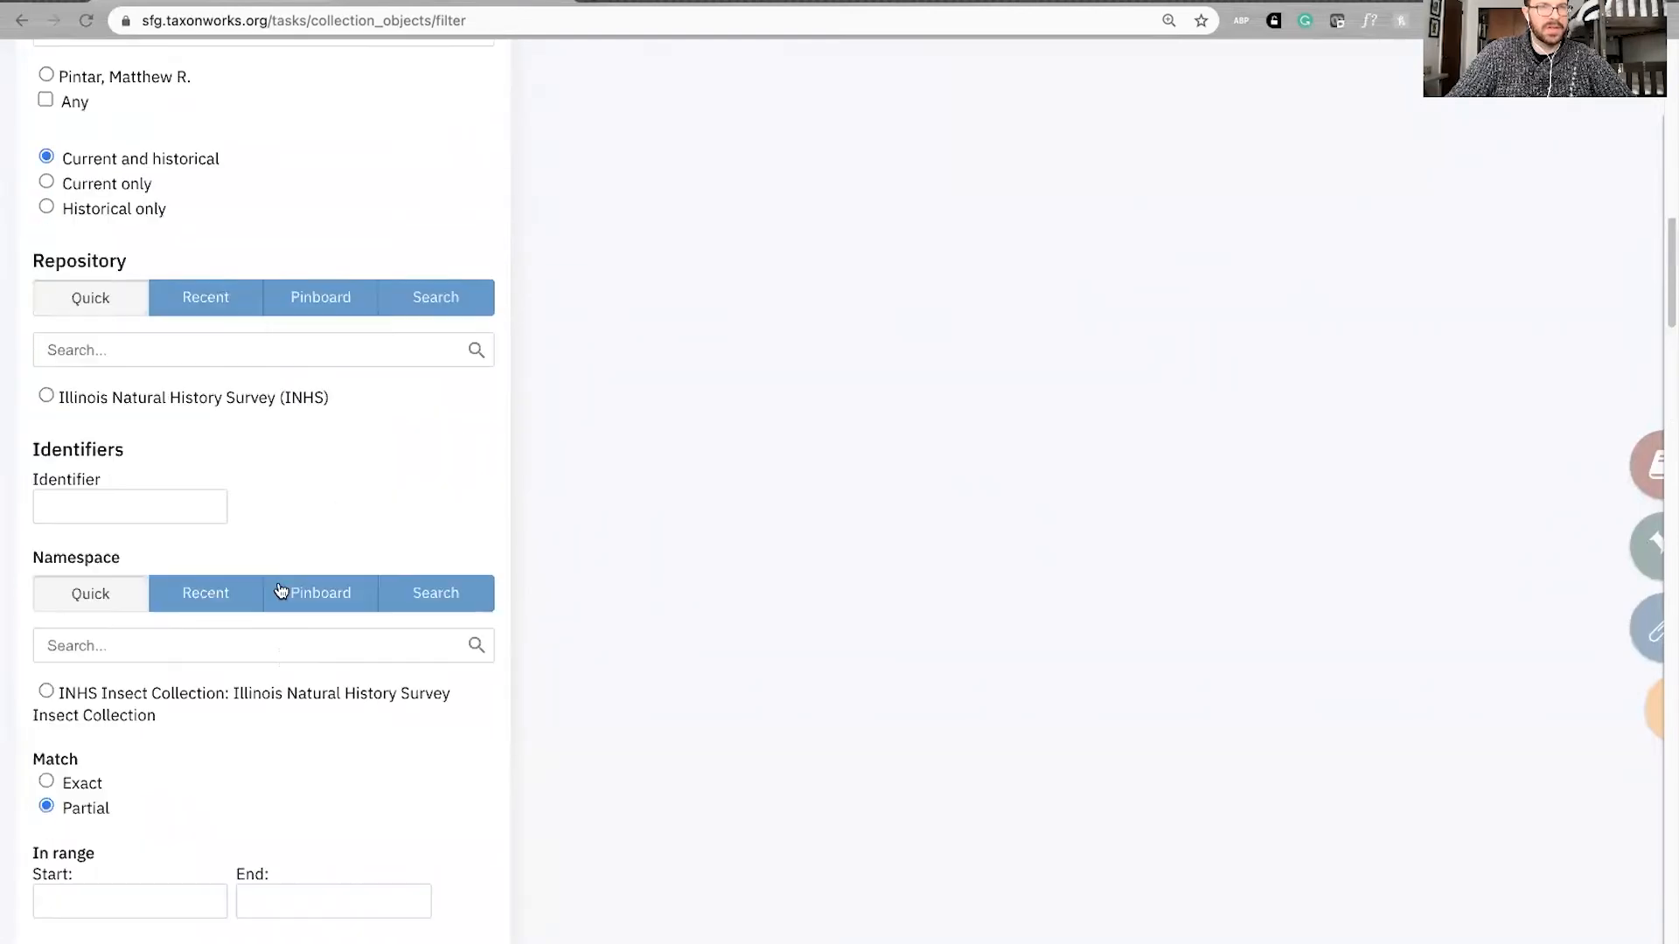
{"action": "left_click", "coordinate": [249, 363]}
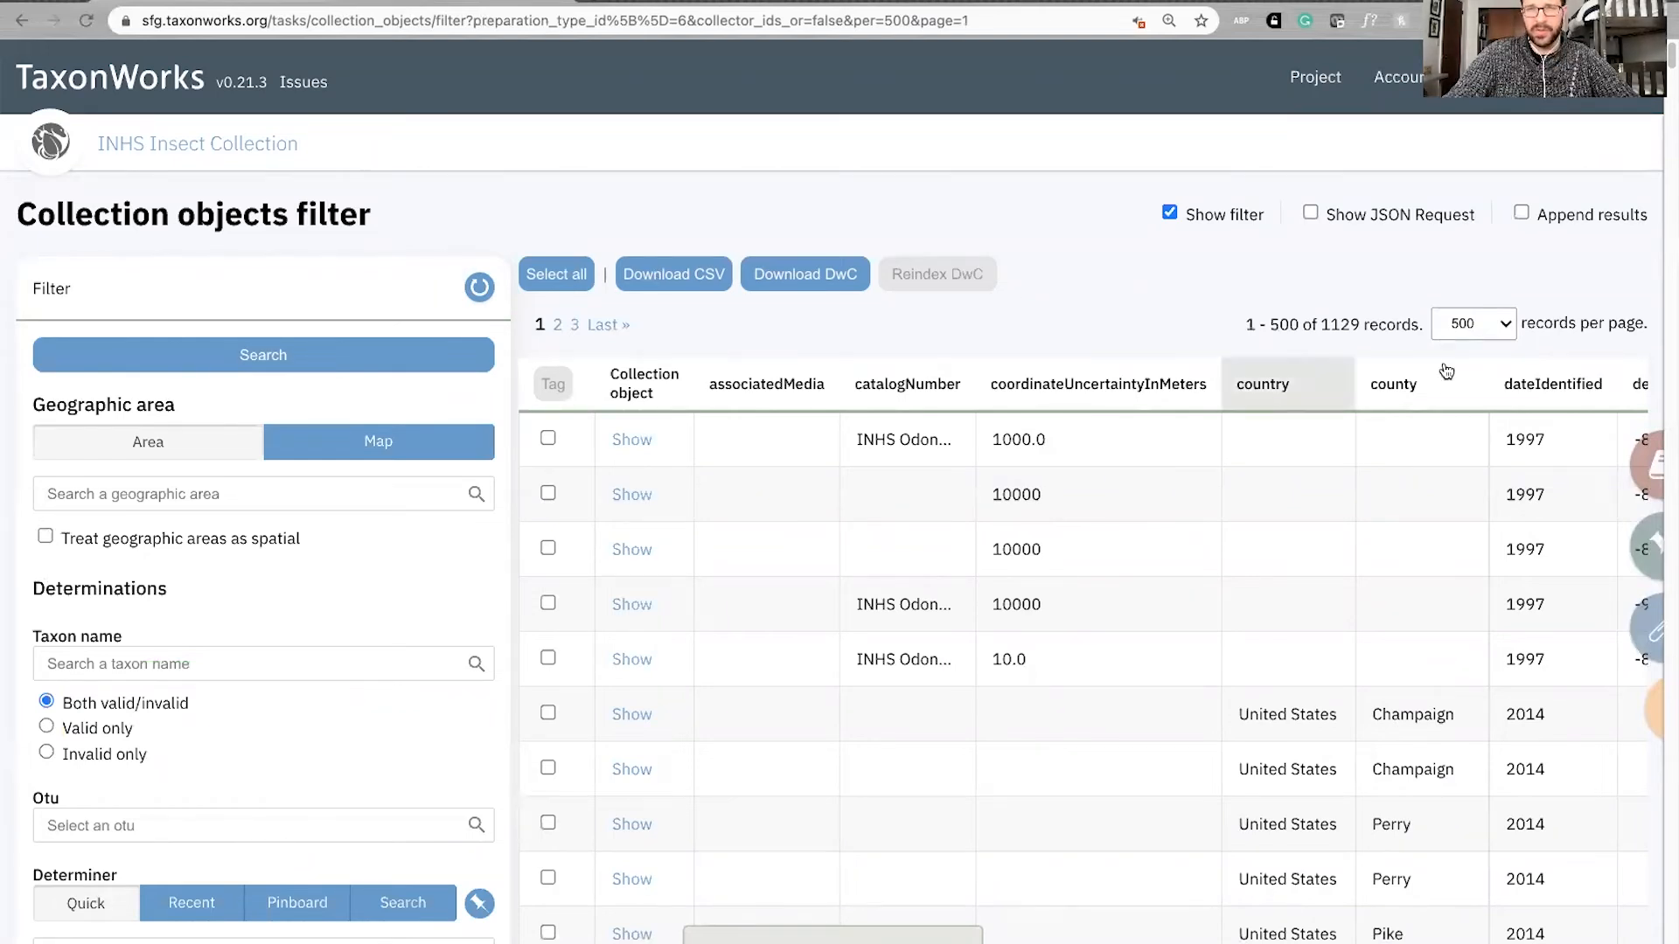
- Review the total record count and rows of the Pill box results, and reset the filter
{"action": "double_click", "coordinate": [1322, 323]}
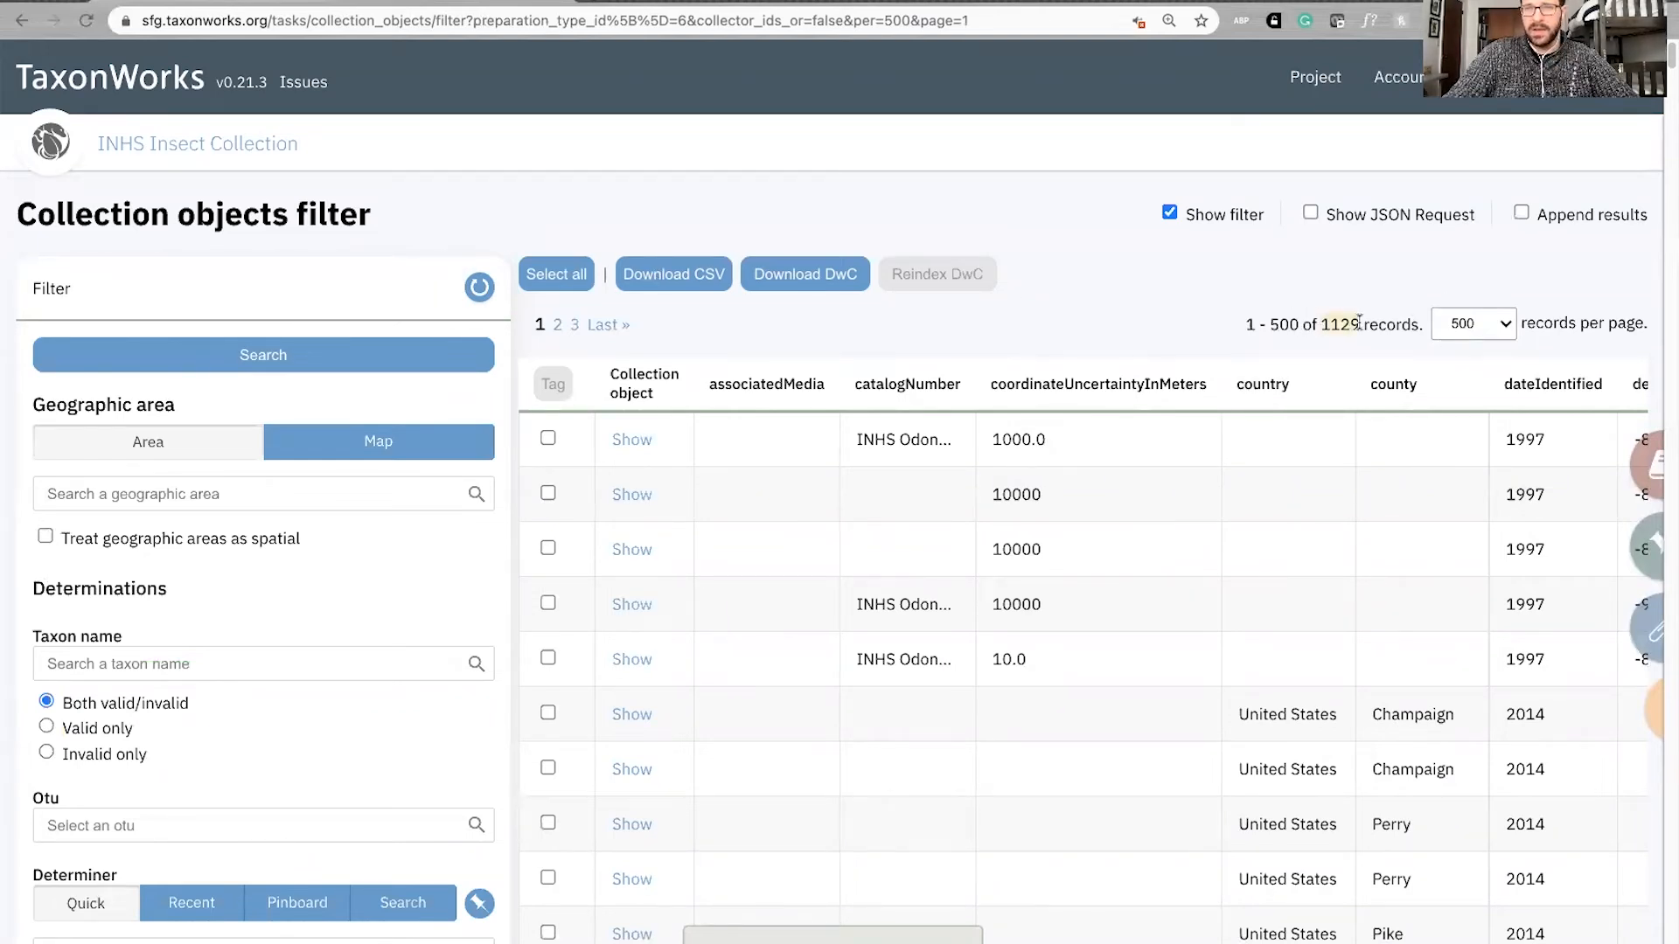
{"action": "scroll", "coordinate": [501, 320], "scroll_direction": "down", "scroll_amount": 6}
{"action": "scroll", "coordinate": [501, 320], "scroll_direction": "up", "scroll_amount": 6}
{"action": "left_click", "coordinate": [479, 287]}
- Examine the Biocurations criteria offered in the collection objects filter
{"action": "scroll", "coordinate": [474, 510], "scroll_direction": "down", "scroll_amount": 15}
{"action": "scroll", "coordinate": [474, 510], "scroll_direction": "down", "scroll_amount": 10}
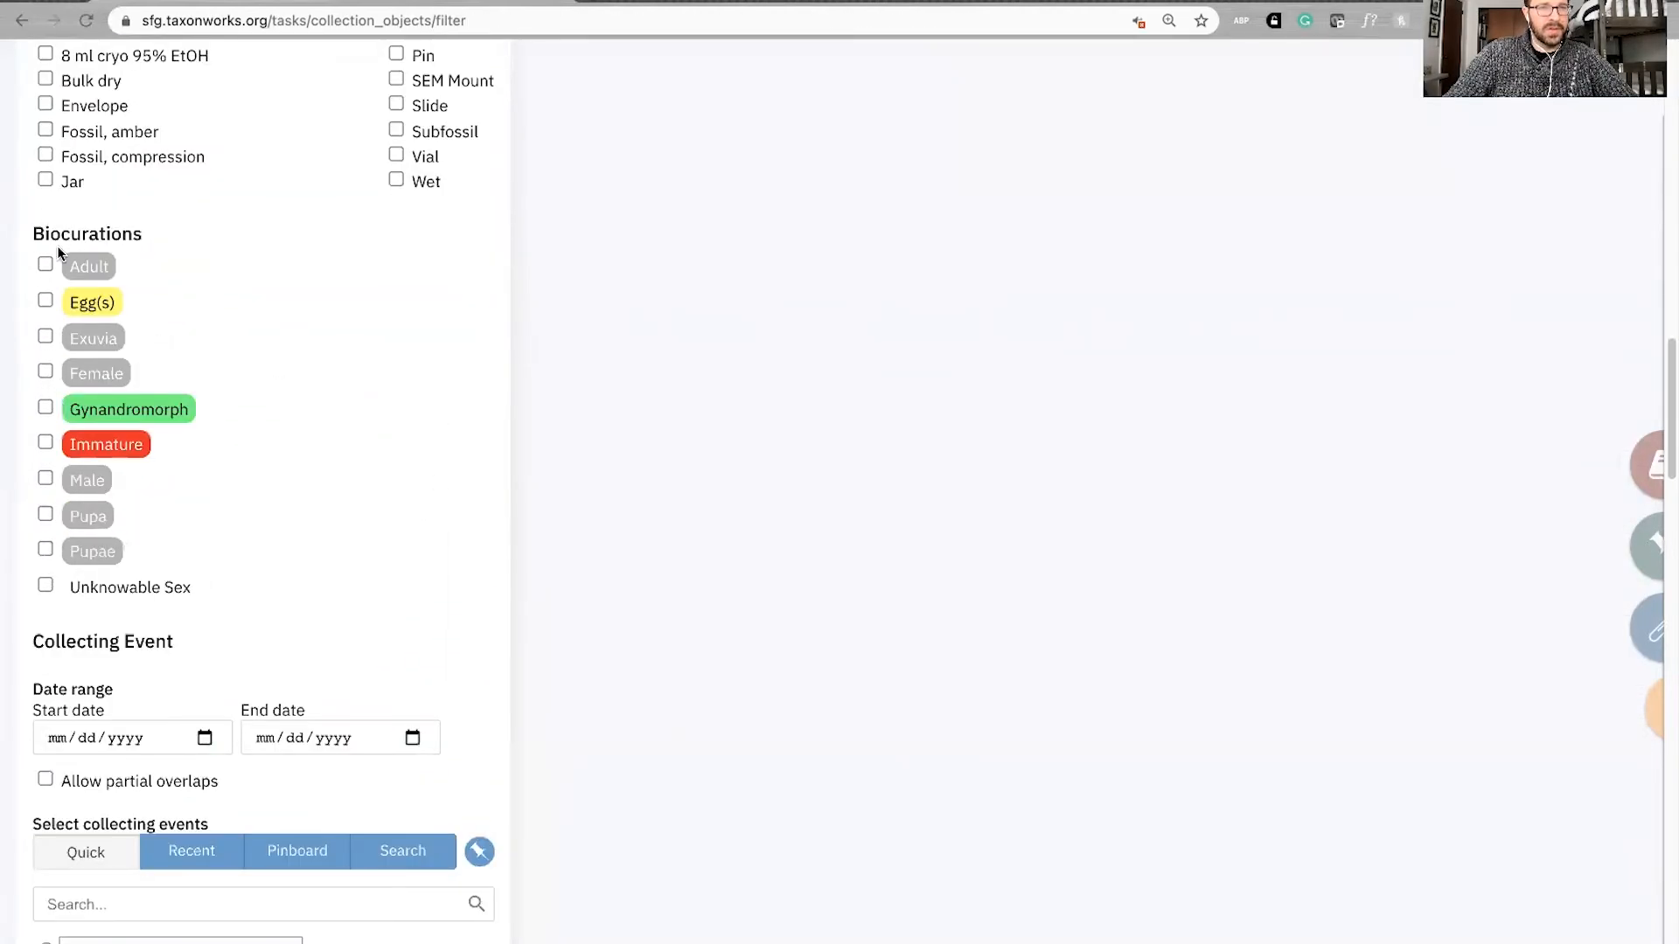
{"action": "left_click_drag", "start_coordinate": [32, 234], "coordinate": [144, 238]}
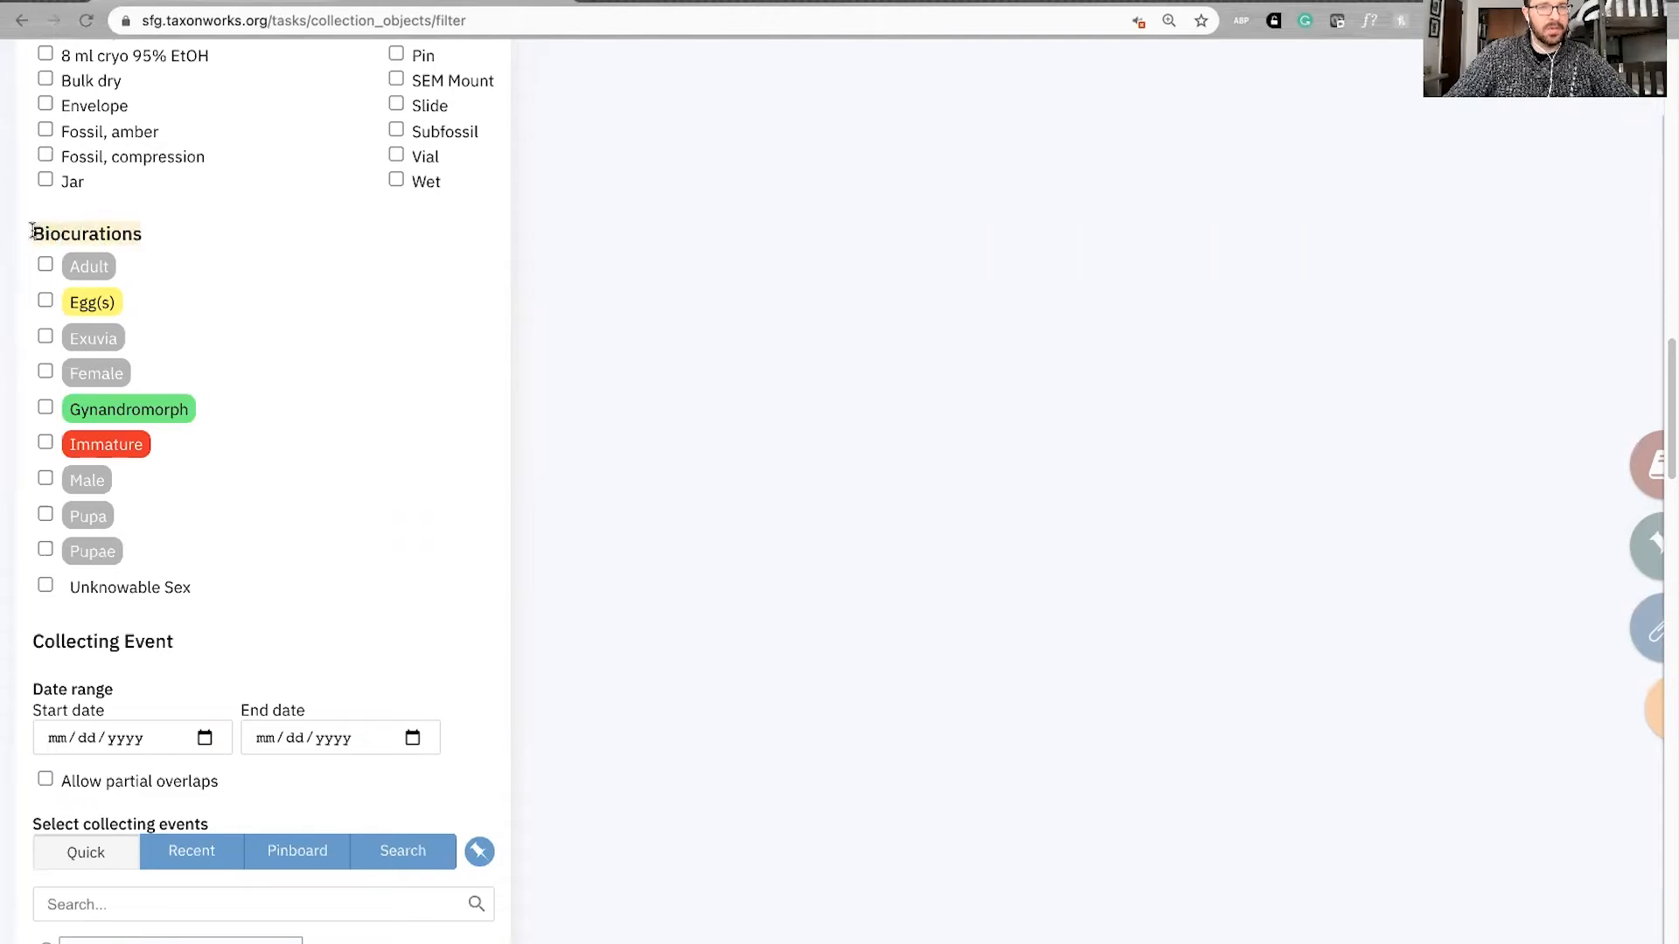
{"action": "left_click", "coordinate": [268, 224]}
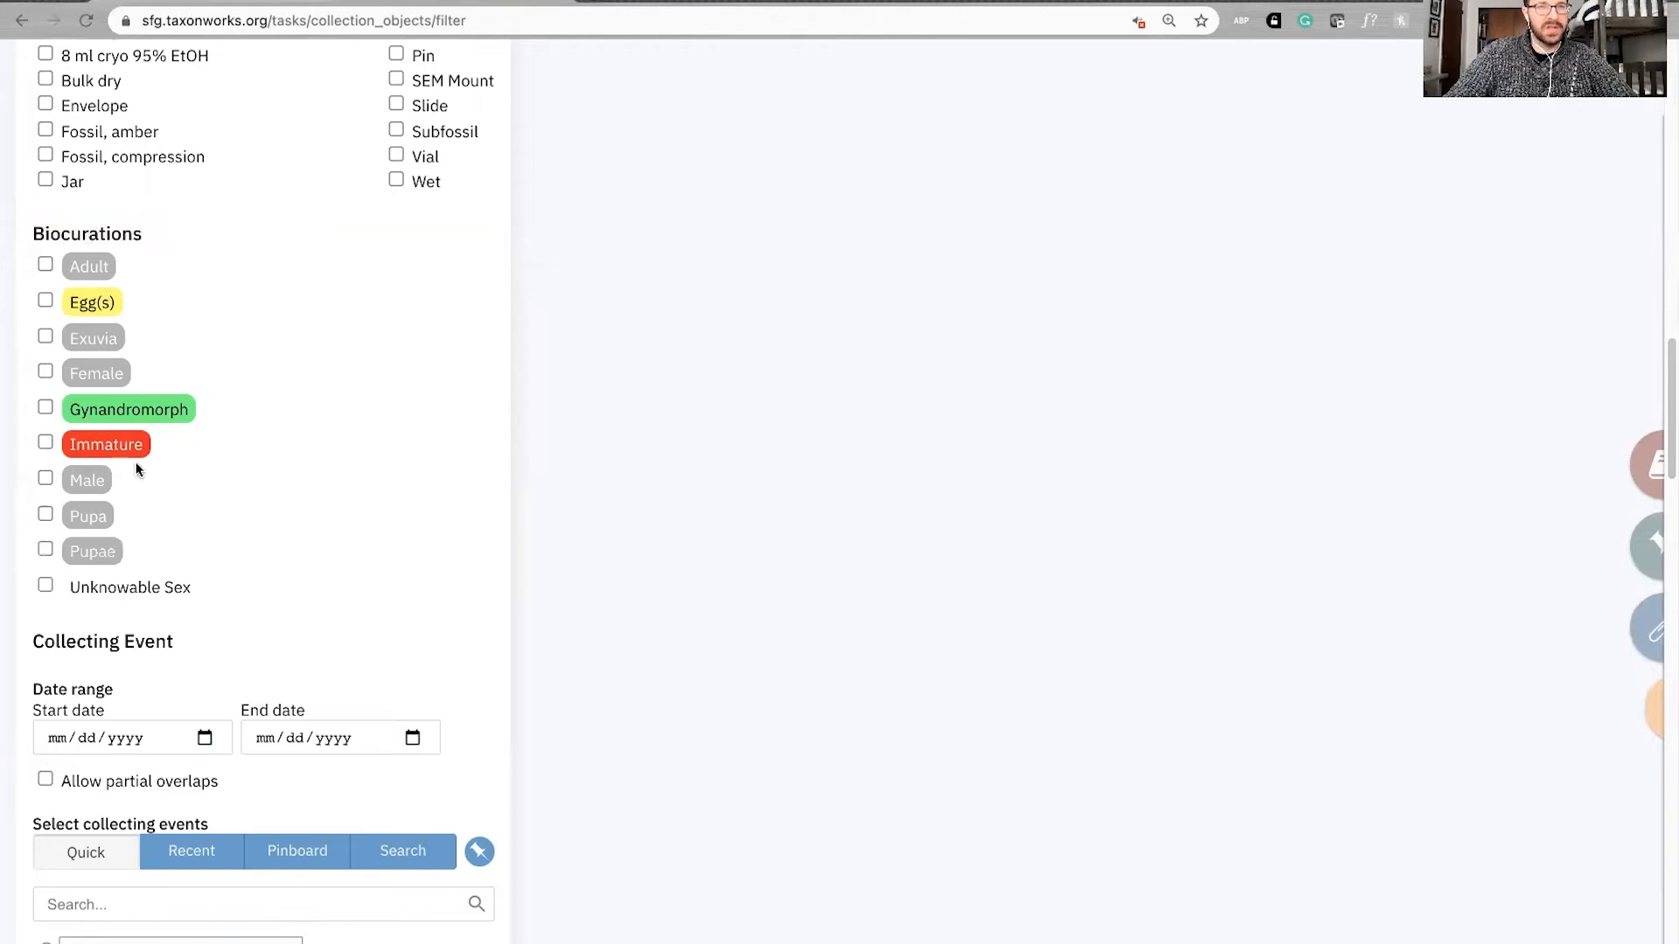
{"action": "scroll", "coordinate": [257, 385], "scroll_direction": "down", "scroll_amount": 1}
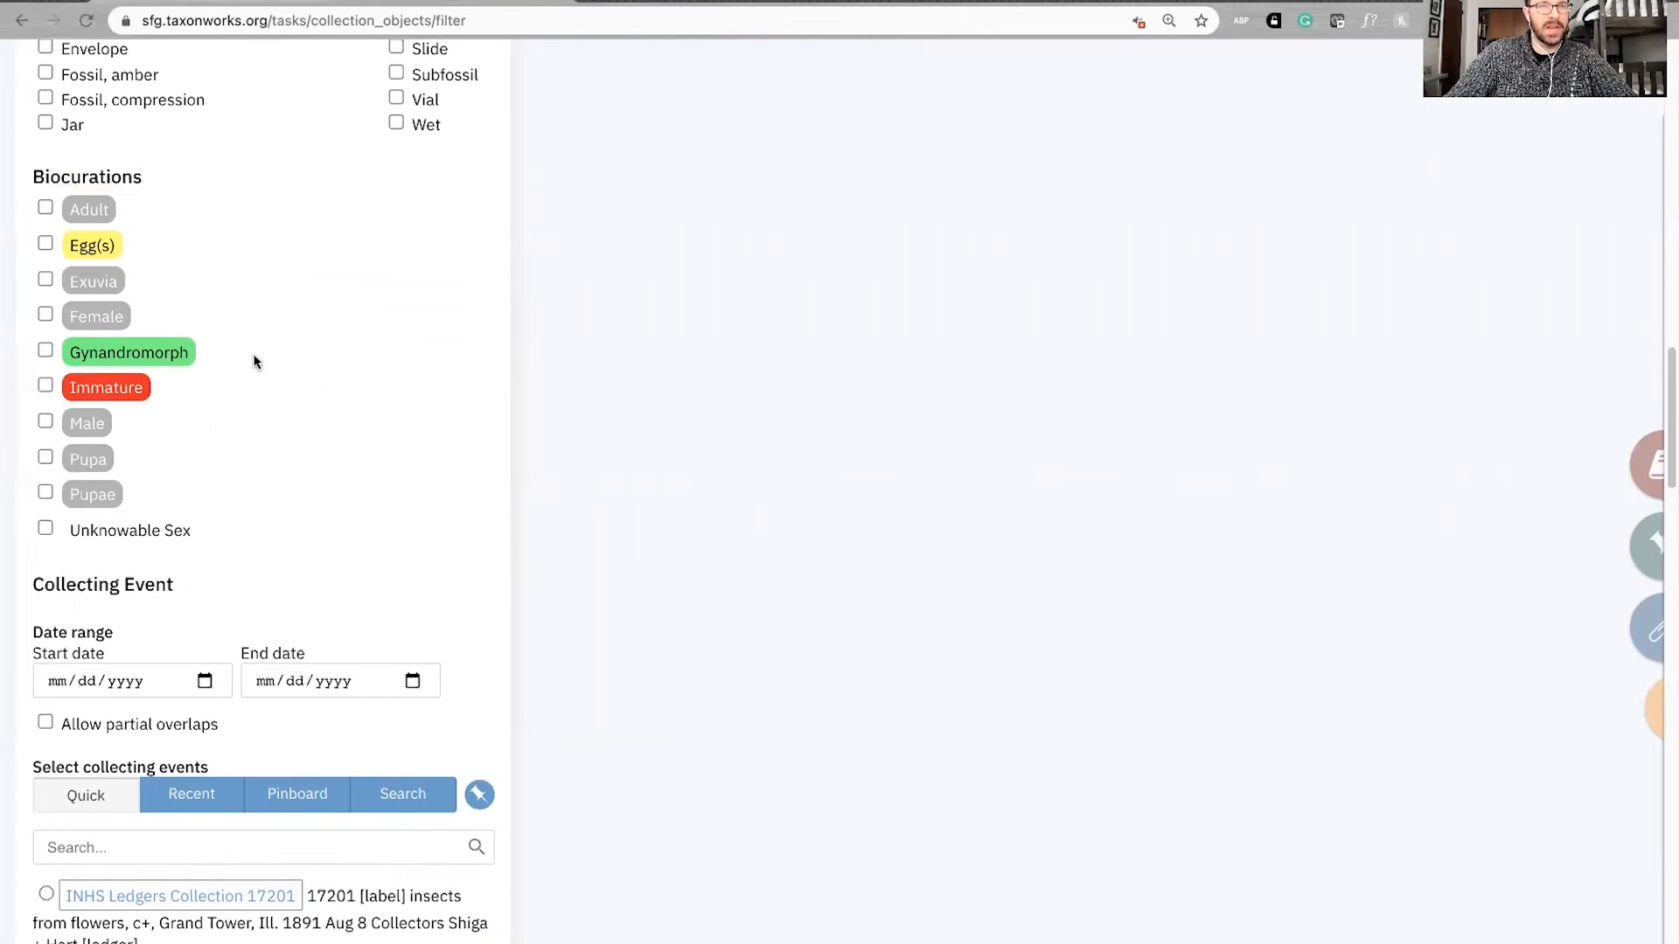
- Examine the Collecting Event criteria, including the list of fields available for filtering by attribute
{"action": "scroll", "coordinate": [332, 354], "scroll_direction": "down", "scroll_amount": 5}
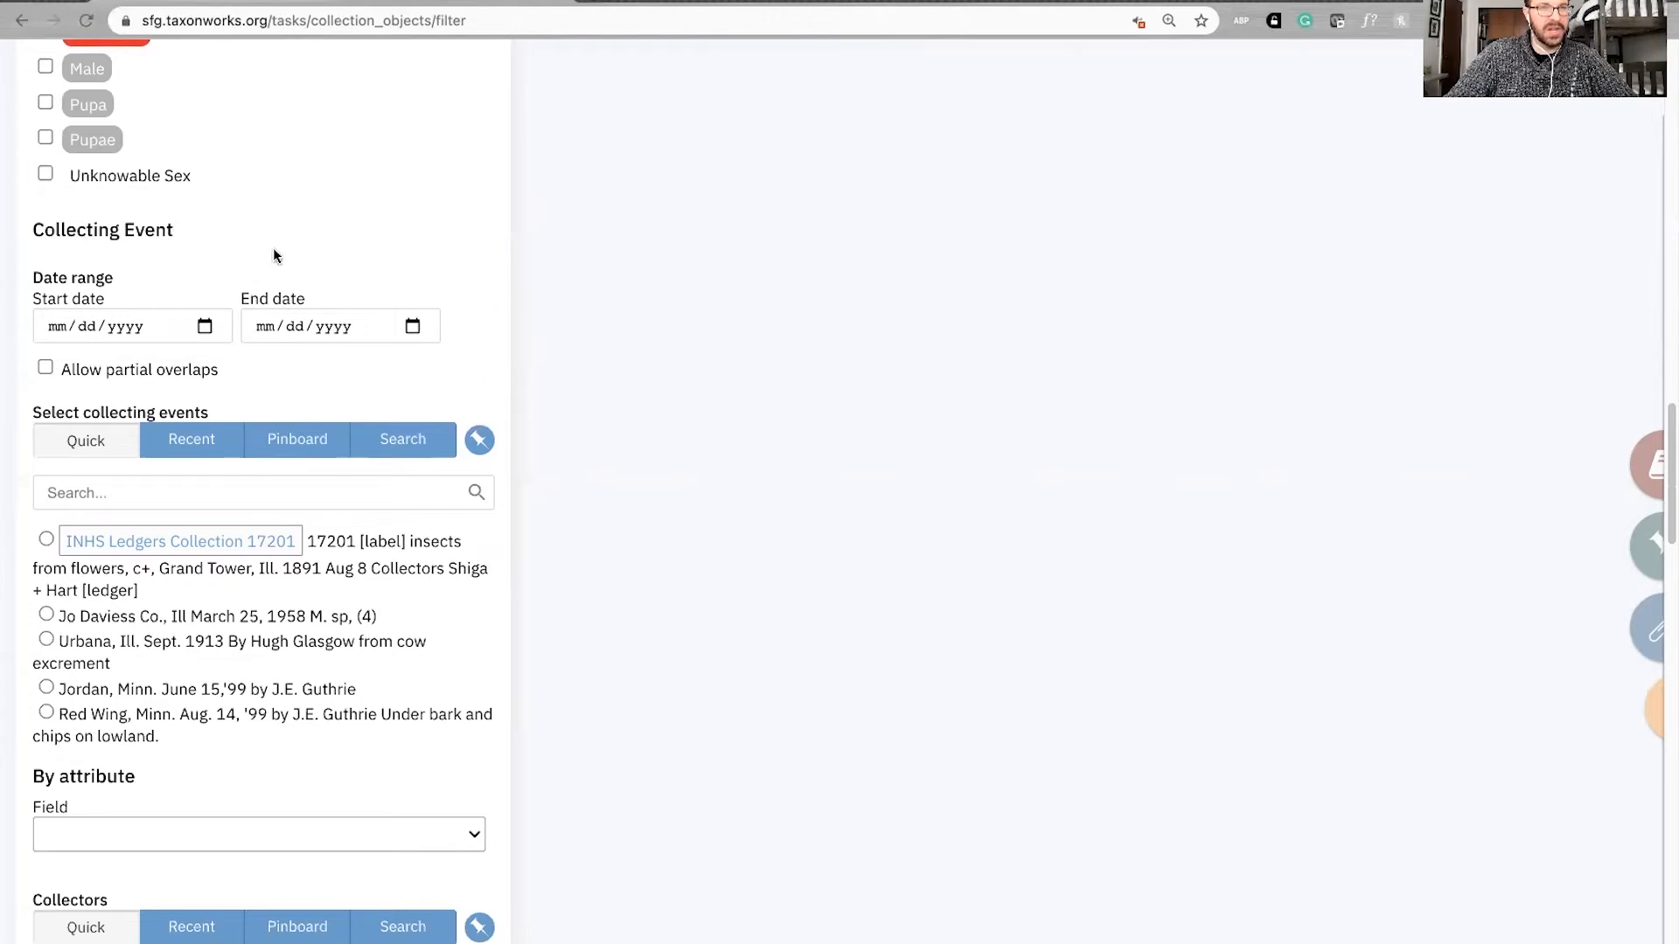
{"action": "scroll", "coordinate": [236, 465], "scroll_direction": "down", "scroll_amount": 4}
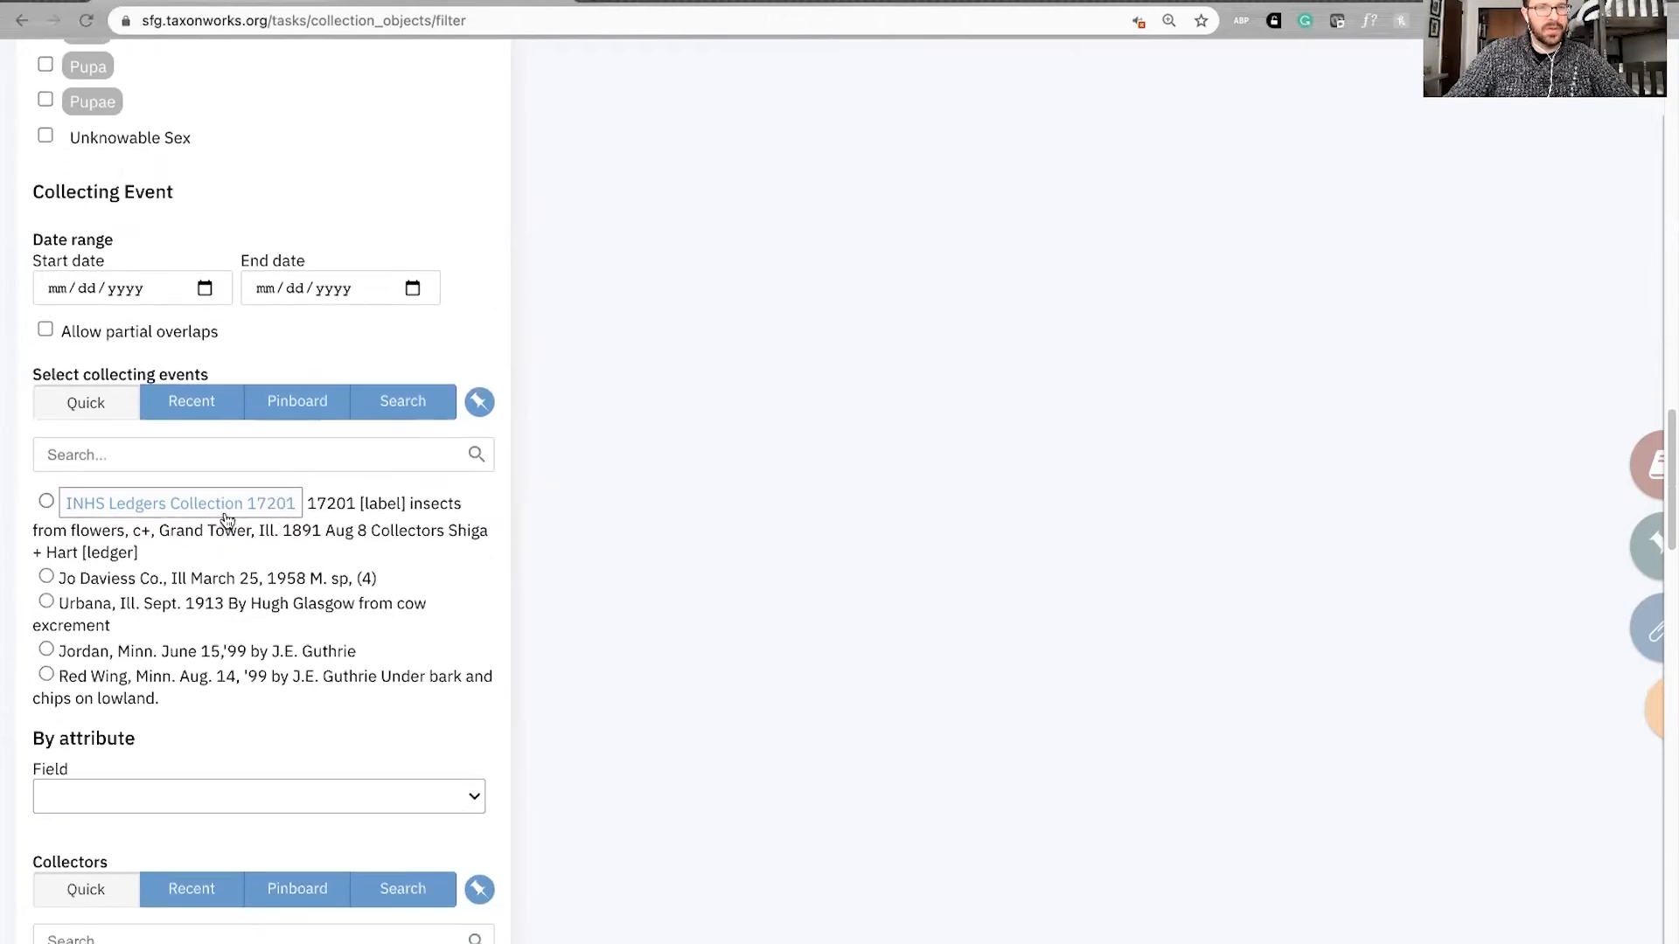
{"action": "left_click", "coordinate": [194, 564]}
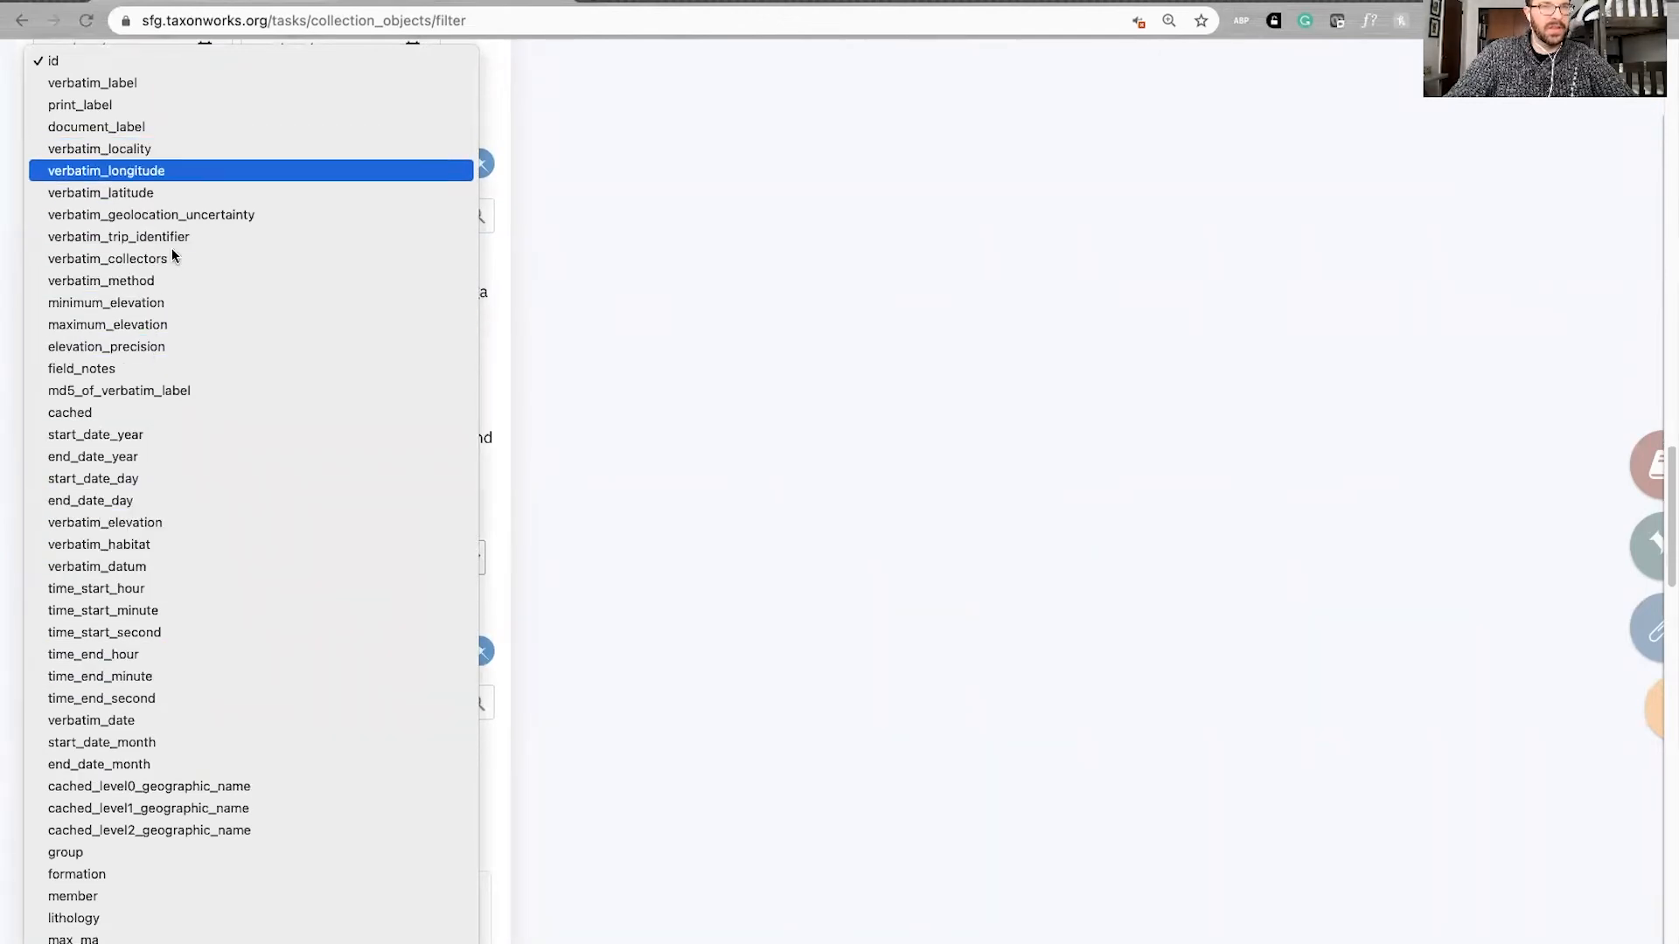
{"action": "left_click", "coordinate": [511, 264]}
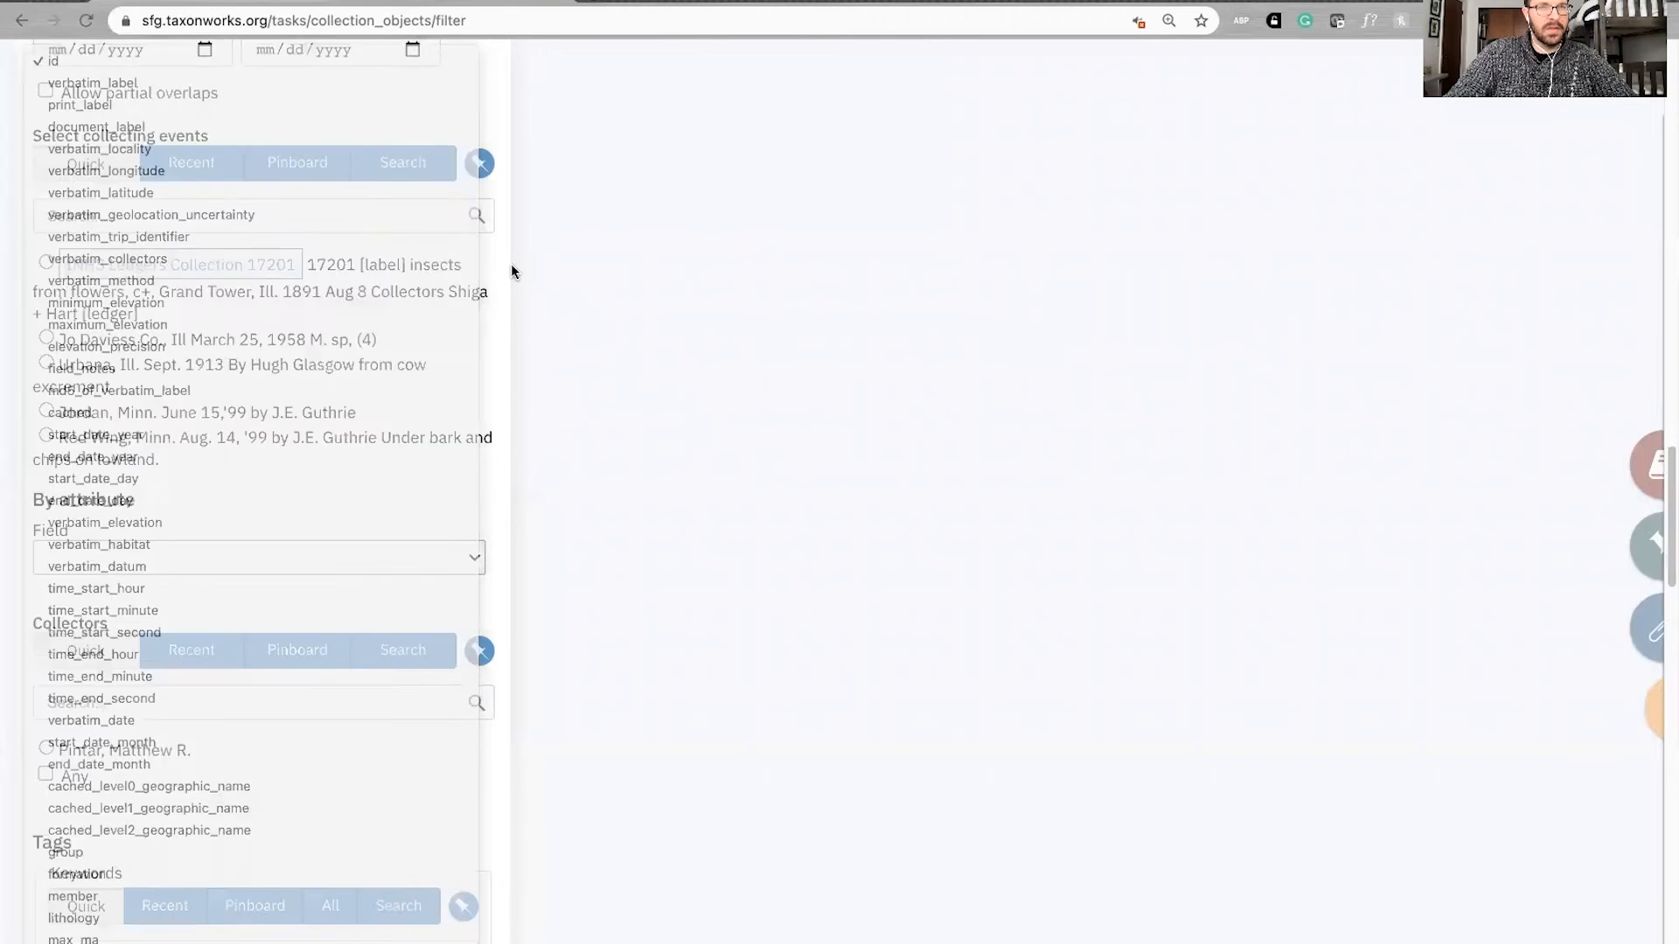
- Examine the Collectors and Tags criteria of the filter, including the available keywords
{"action": "scroll", "coordinate": [479, 323], "scroll_direction": "down", "scroll_amount": 1}
{"action": "scroll", "coordinate": [480, 332], "scroll_direction": "down", "scroll_amount": 4}
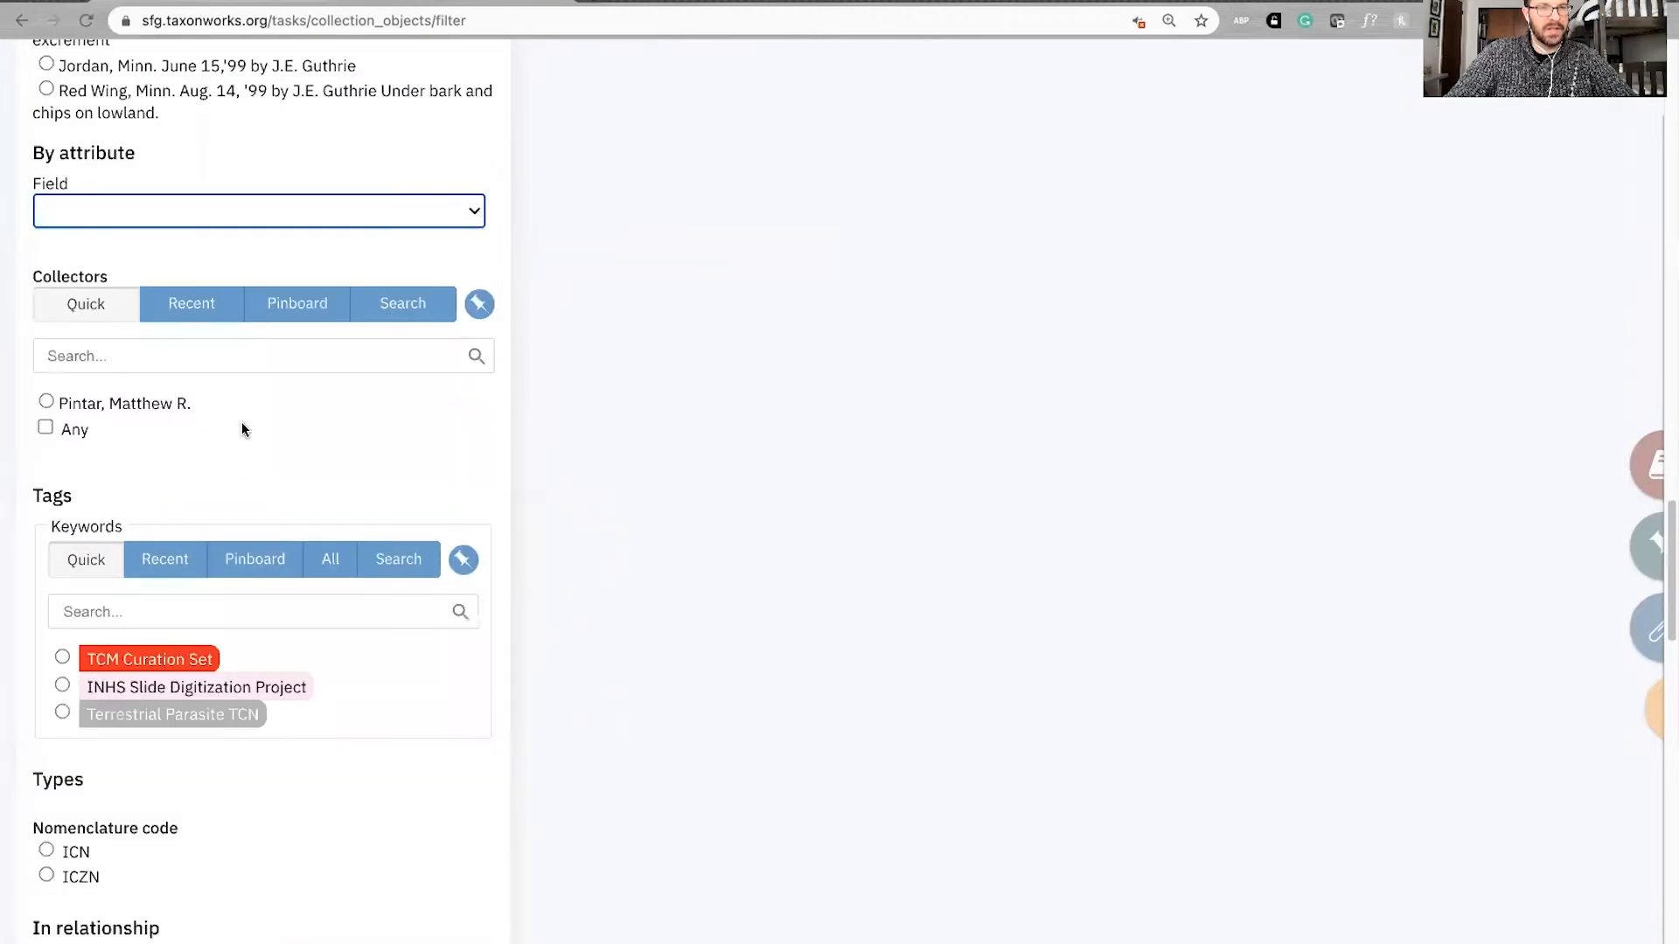
{"action": "scroll", "coordinate": [243, 429], "scroll_direction": "down", "scroll_amount": 3}
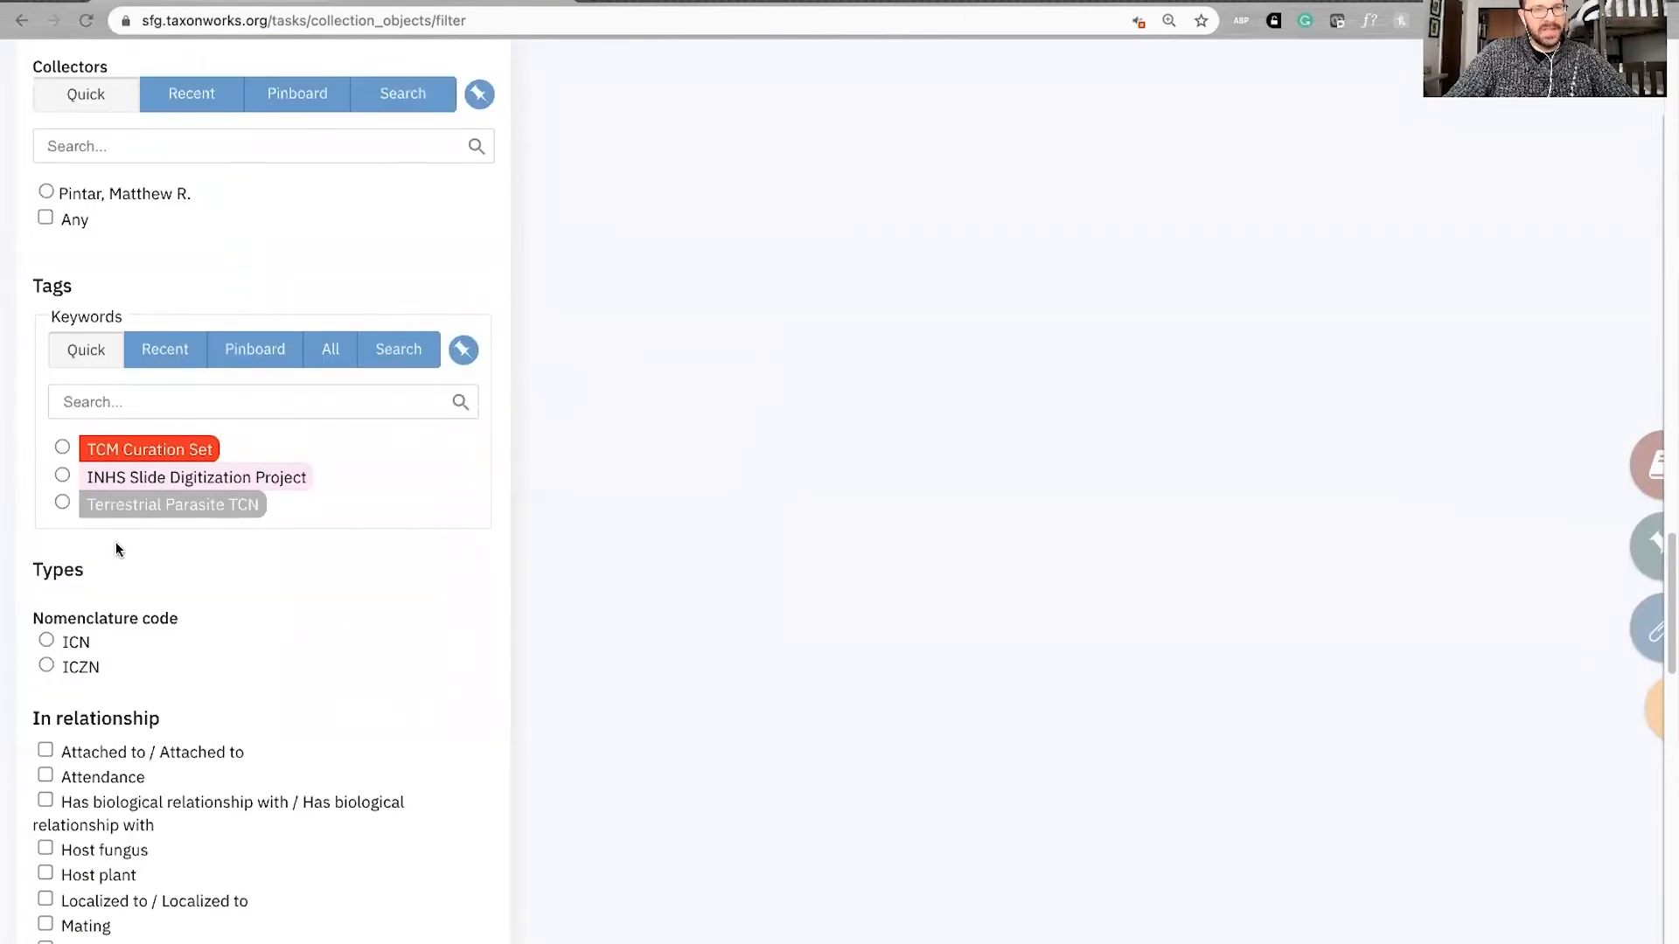
{"action": "scroll", "coordinate": [479, 530], "scroll_direction": "up", "scroll_amount": 1}
{"action": "scroll", "coordinate": [438, 524], "scroll_direction": "down", "scroll_amount": 1}
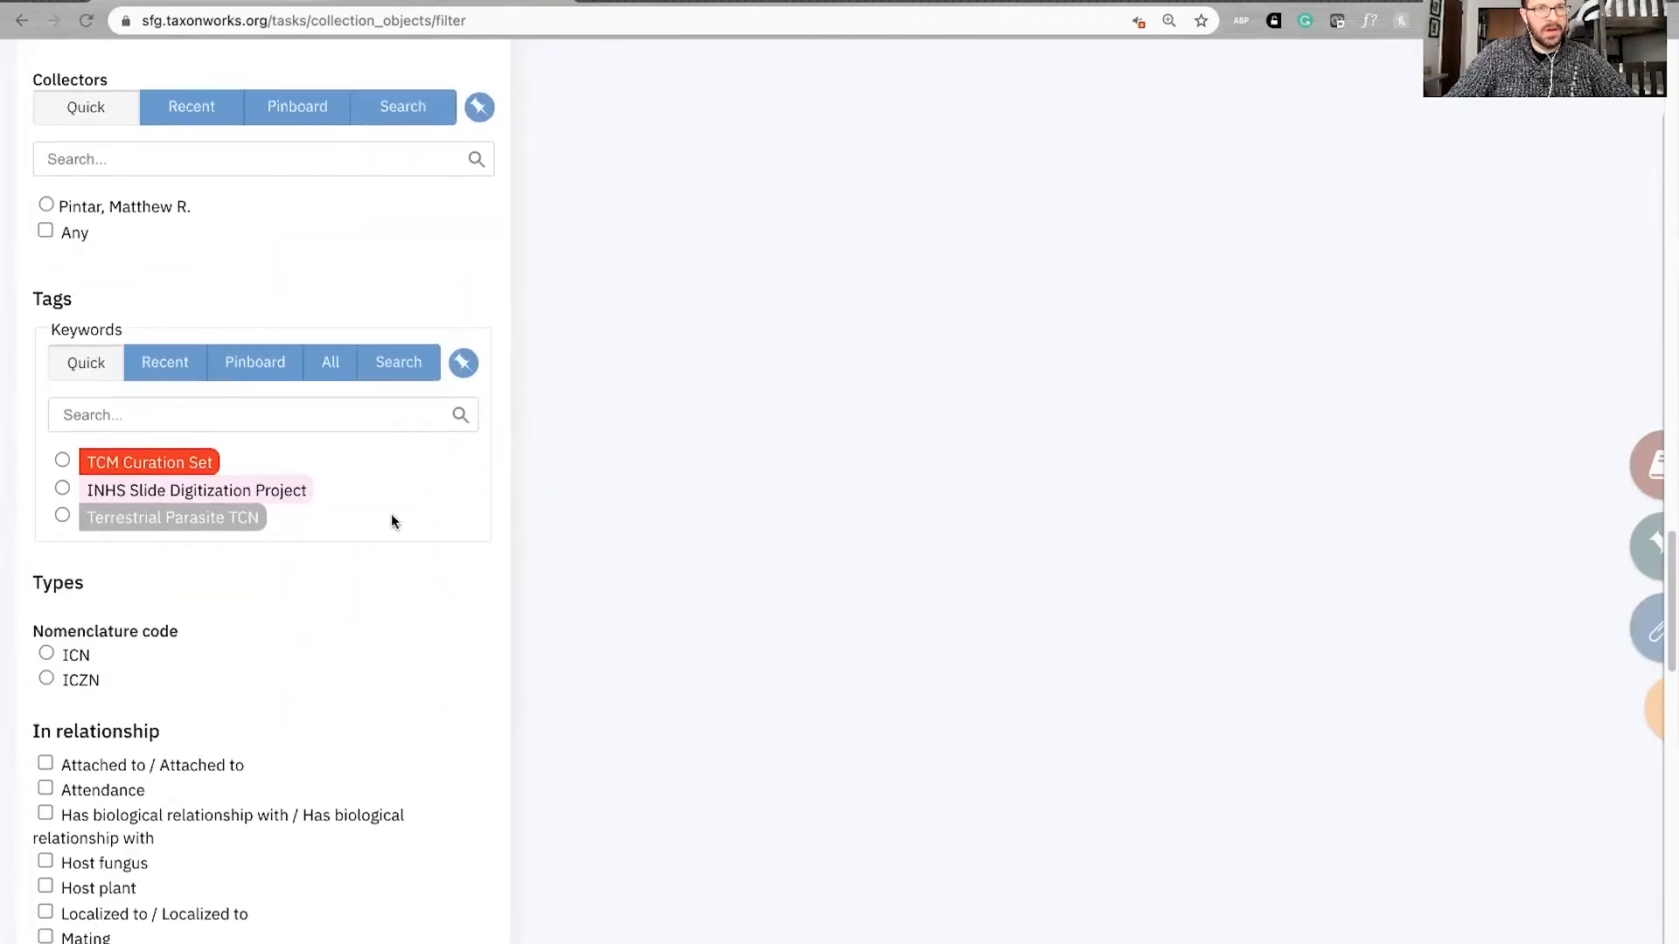
{"action": "scroll", "coordinate": [385, 516], "scroll_direction": "down", "scroll_amount": 1}
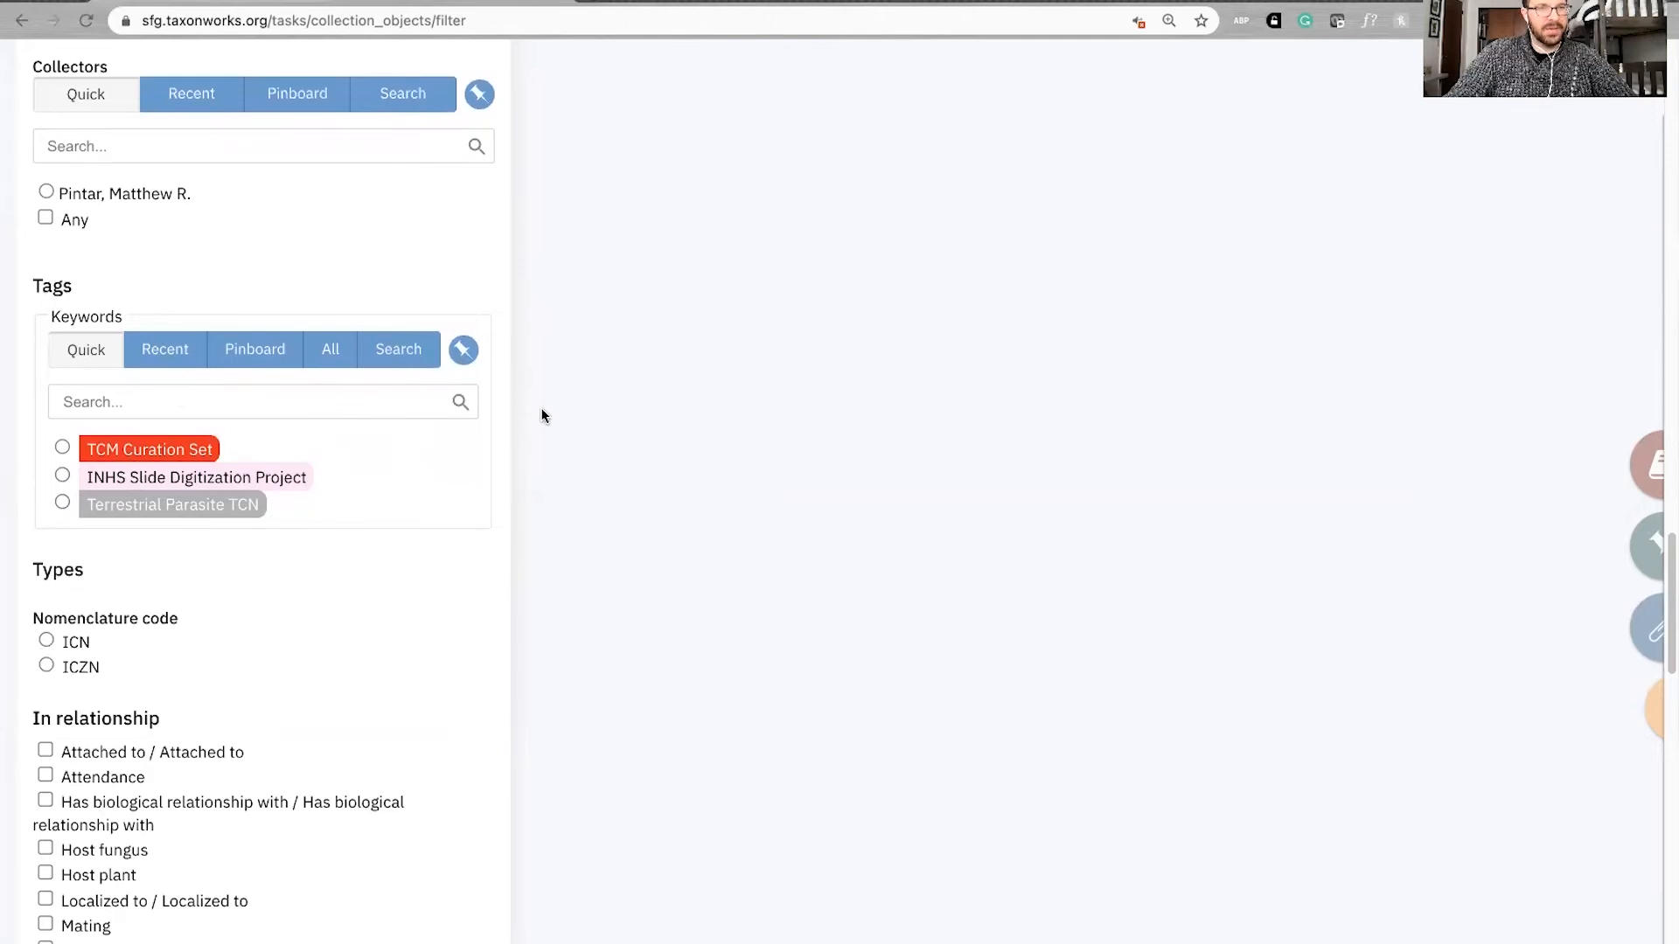
- Set the nomenclature code under Types to ICZN and select Holotype as the type criterion
{"action": "scroll", "coordinate": [542, 415], "scroll_direction": "down", "scroll_amount": 3}
{"action": "left_click", "coordinate": [47, 390]}
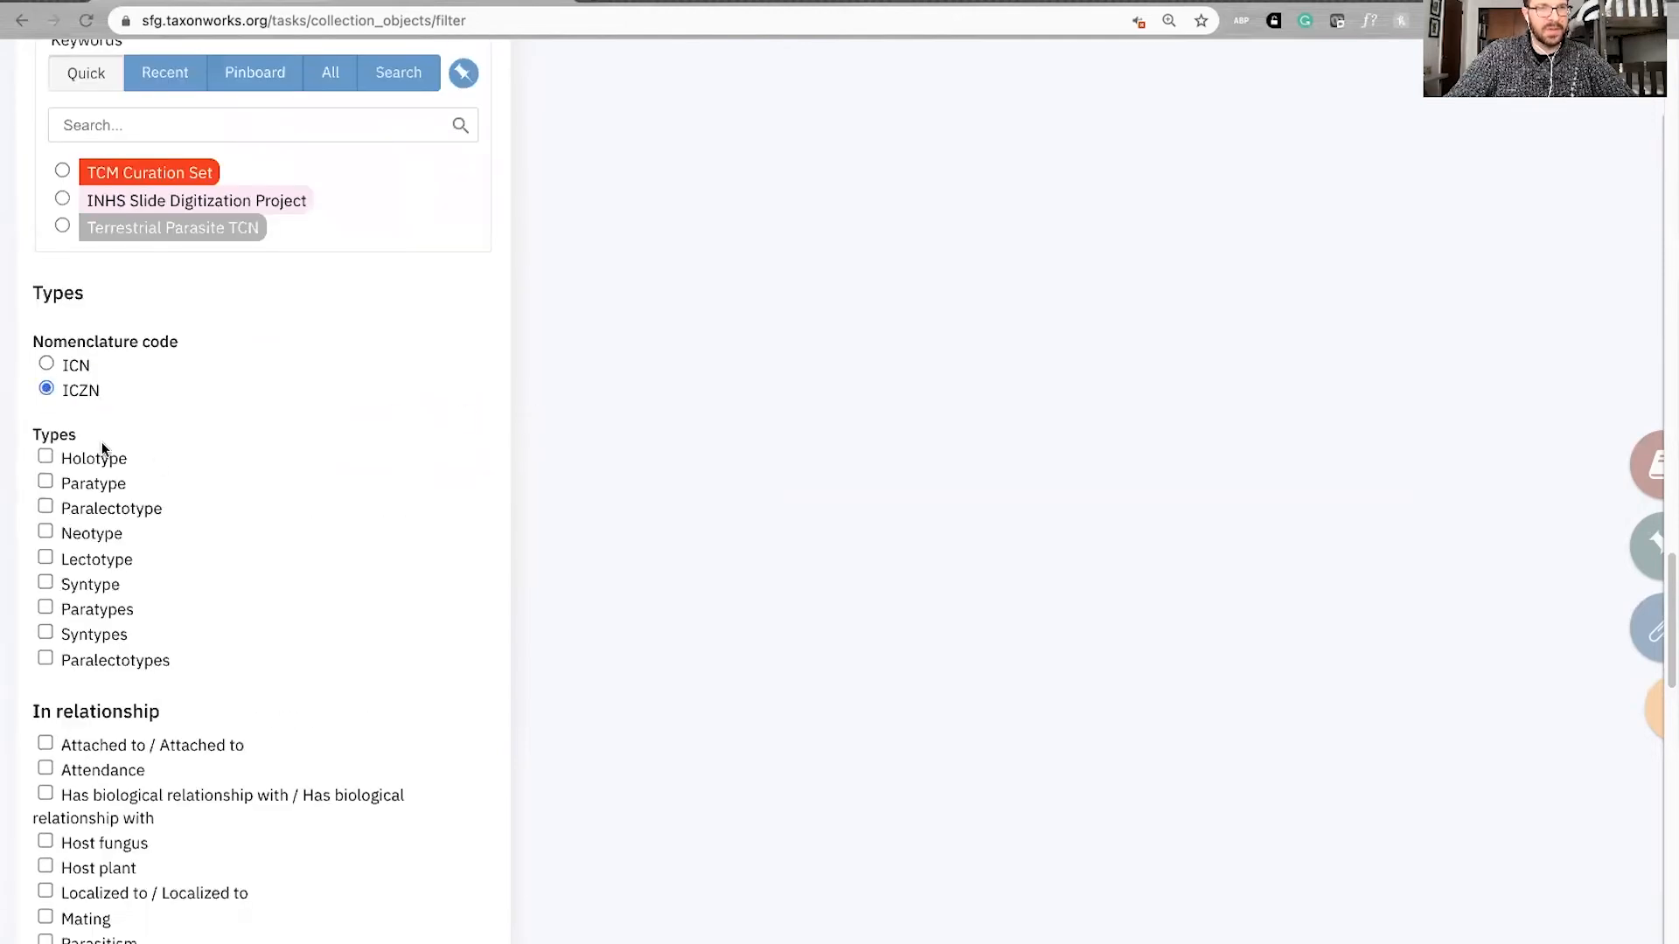
{"action": "scroll", "coordinate": [102, 443], "scroll_direction": "down", "scroll_amount": 1}
{"action": "left_click", "coordinate": [45, 413]}
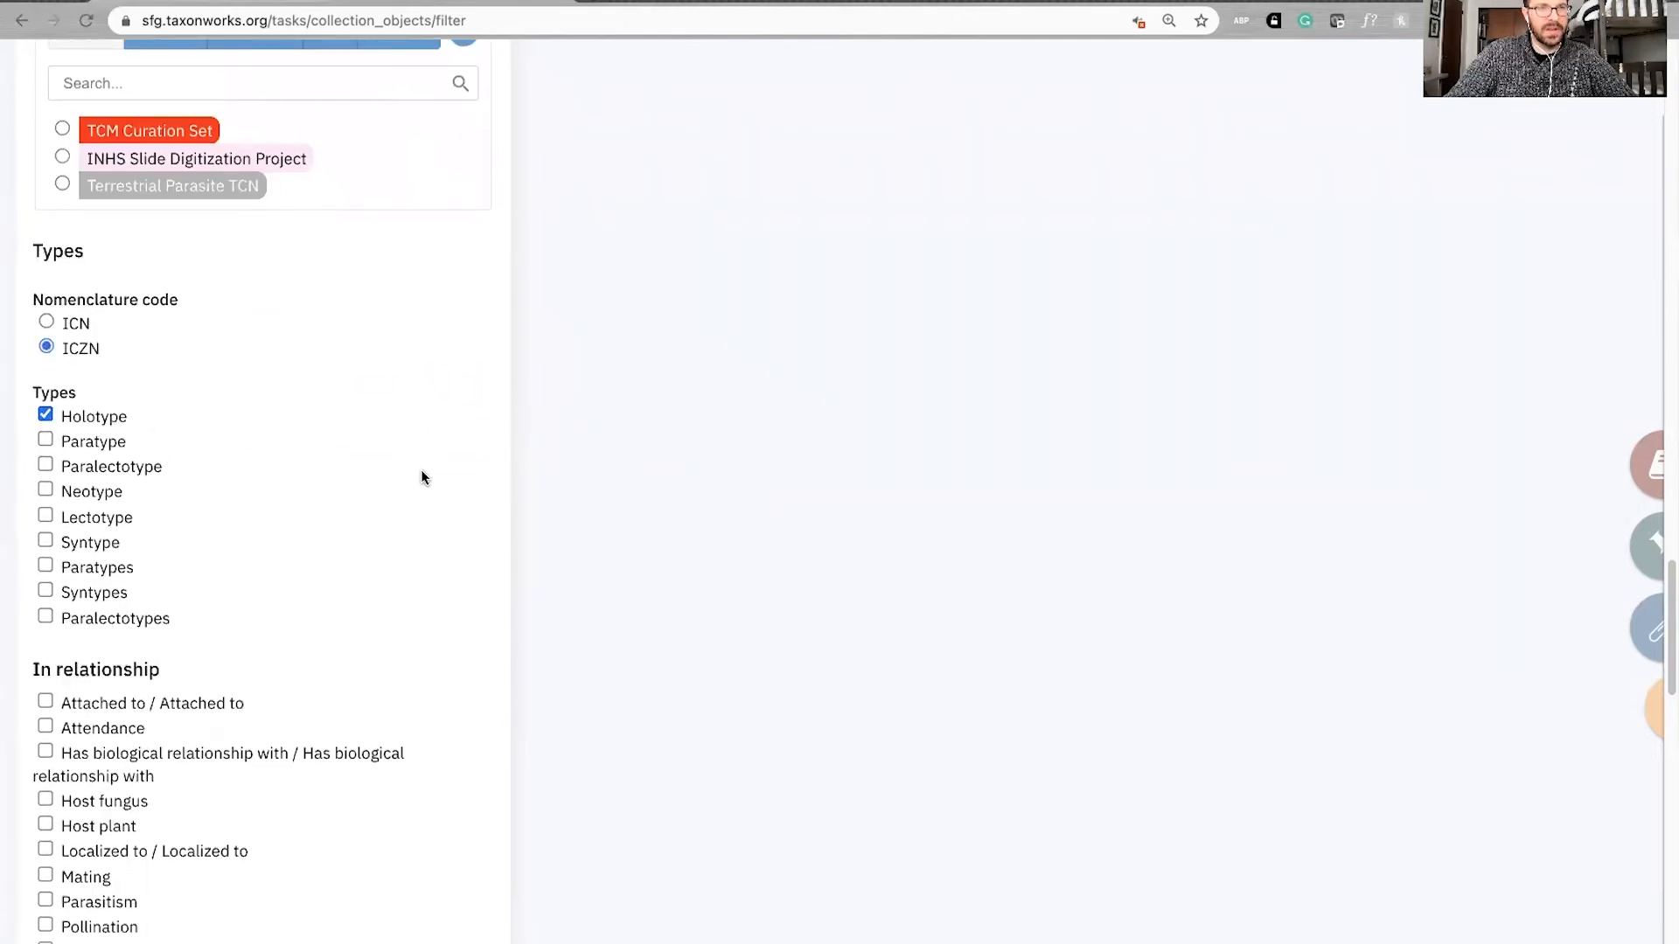
- Run the search for holotype specimens and look through the results and the In relationship and Loans criteria
{"action": "scroll", "coordinate": [423, 478], "scroll_direction": "up", "scroll_amount": 15}
{"action": "left_click", "coordinate": [359, 368]}
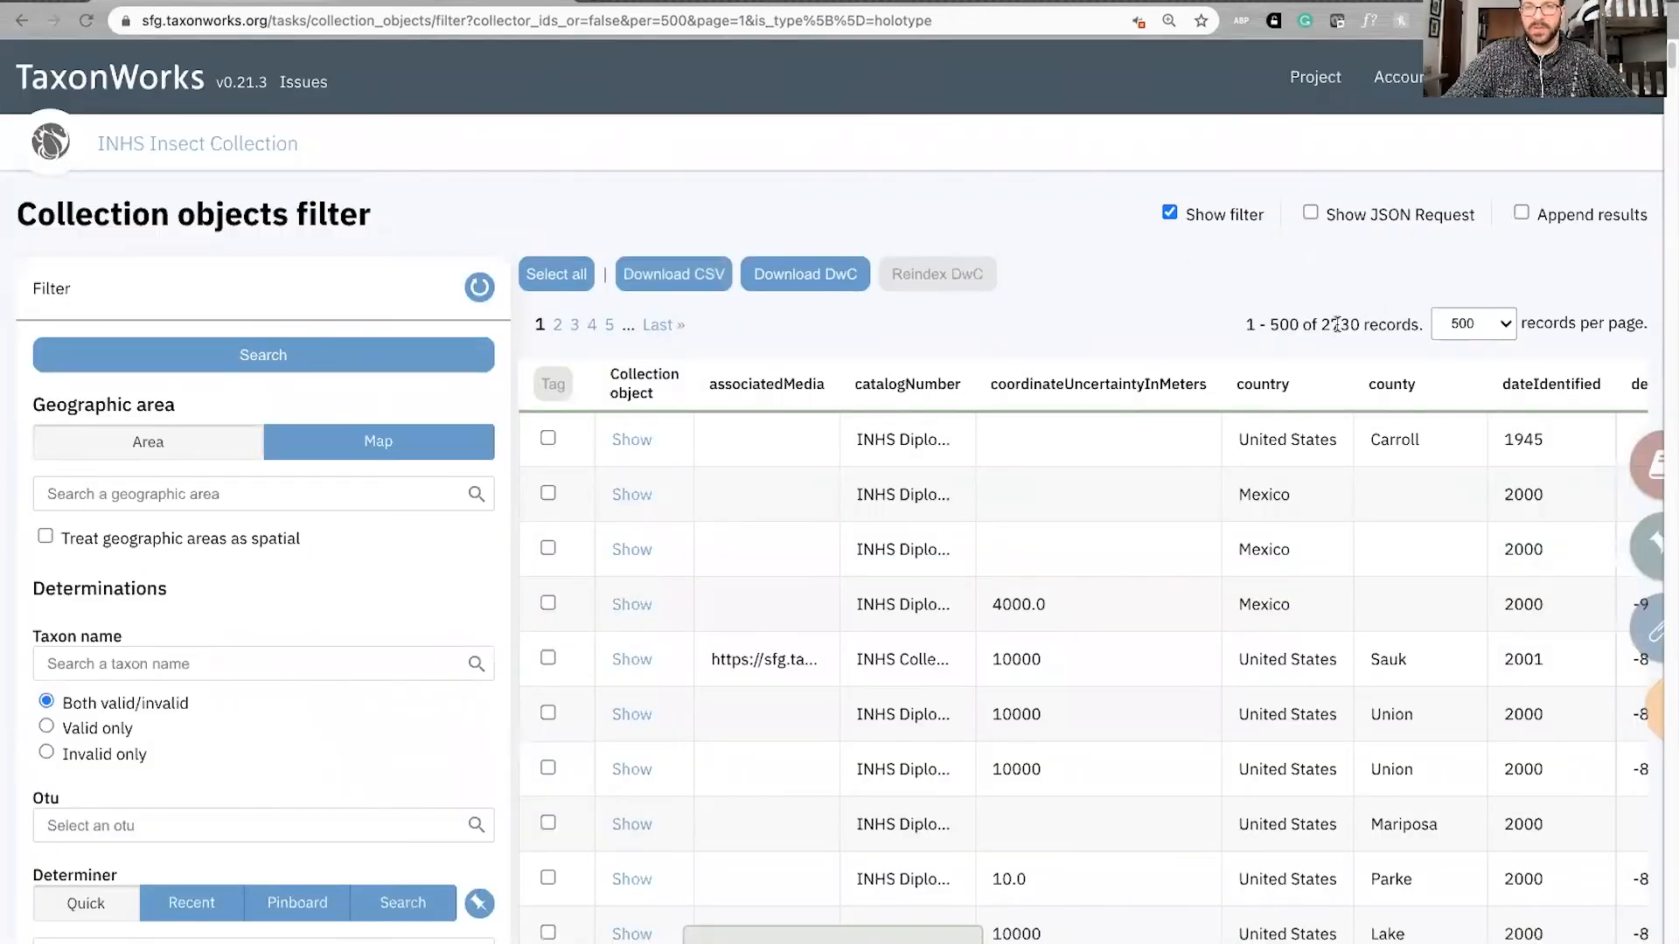
{"action": "scroll", "coordinate": [505, 386], "scroll_direction": "down", "scroll_amount": 15}
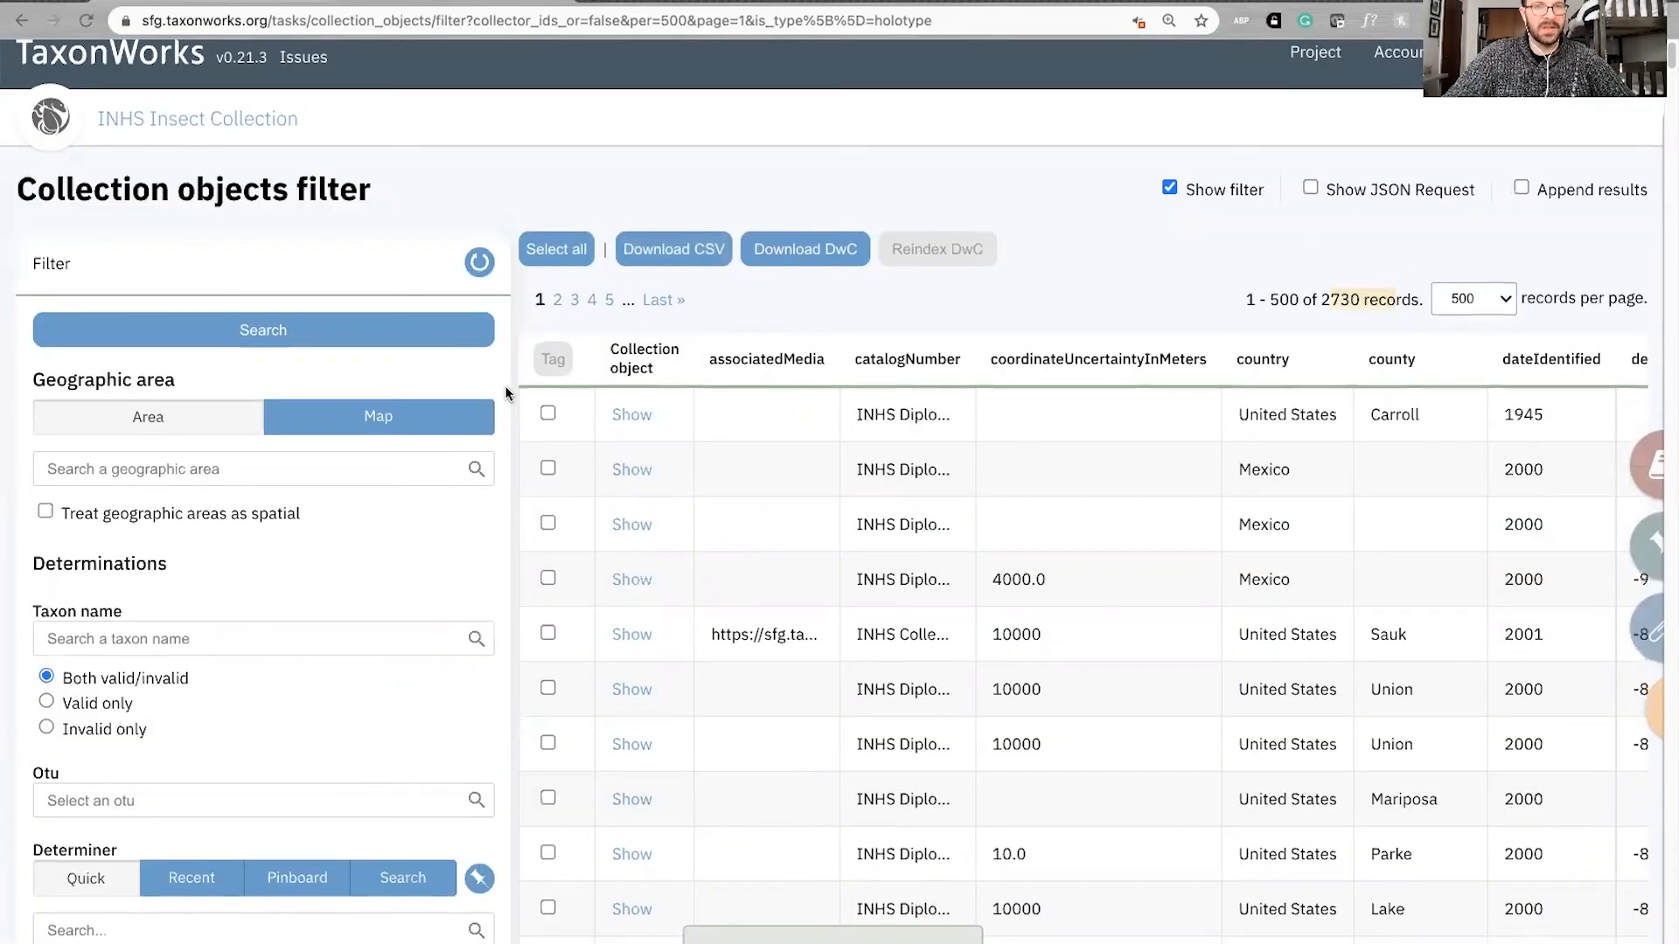
{"action": "scroll", "coordinate": [506, 386], "scroll_direction": "down", "scroll_amount": 15}
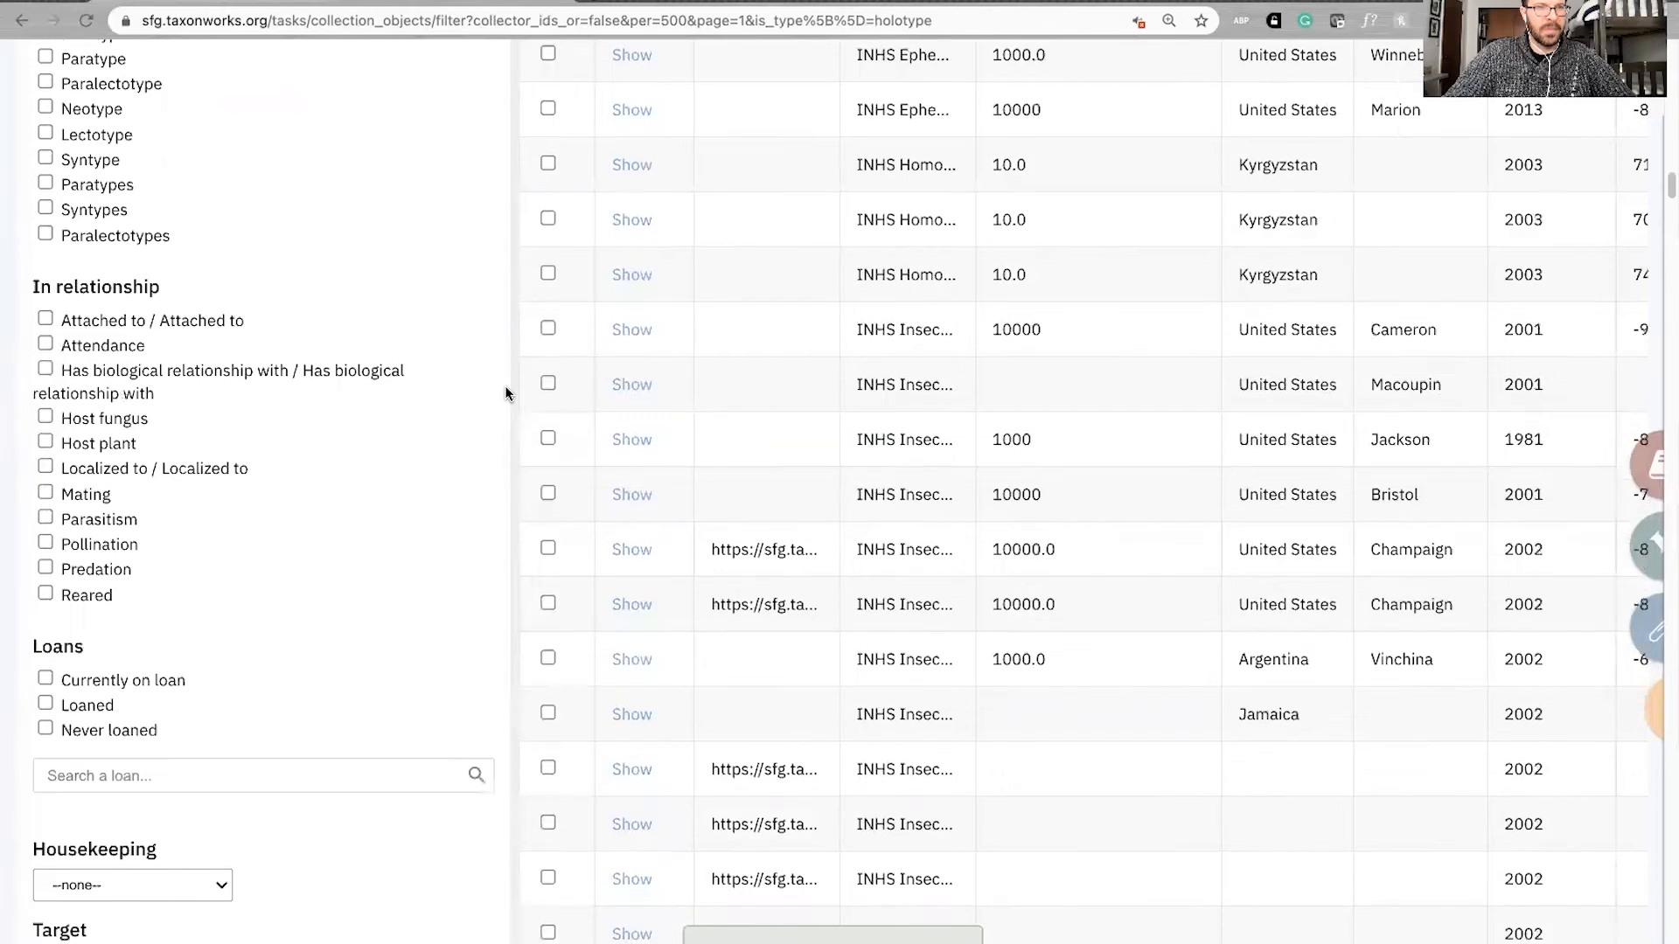
{"action": "scroll", "coordinate": [502, 387], "scroll_direction": "down", "scroll_amount": 1}
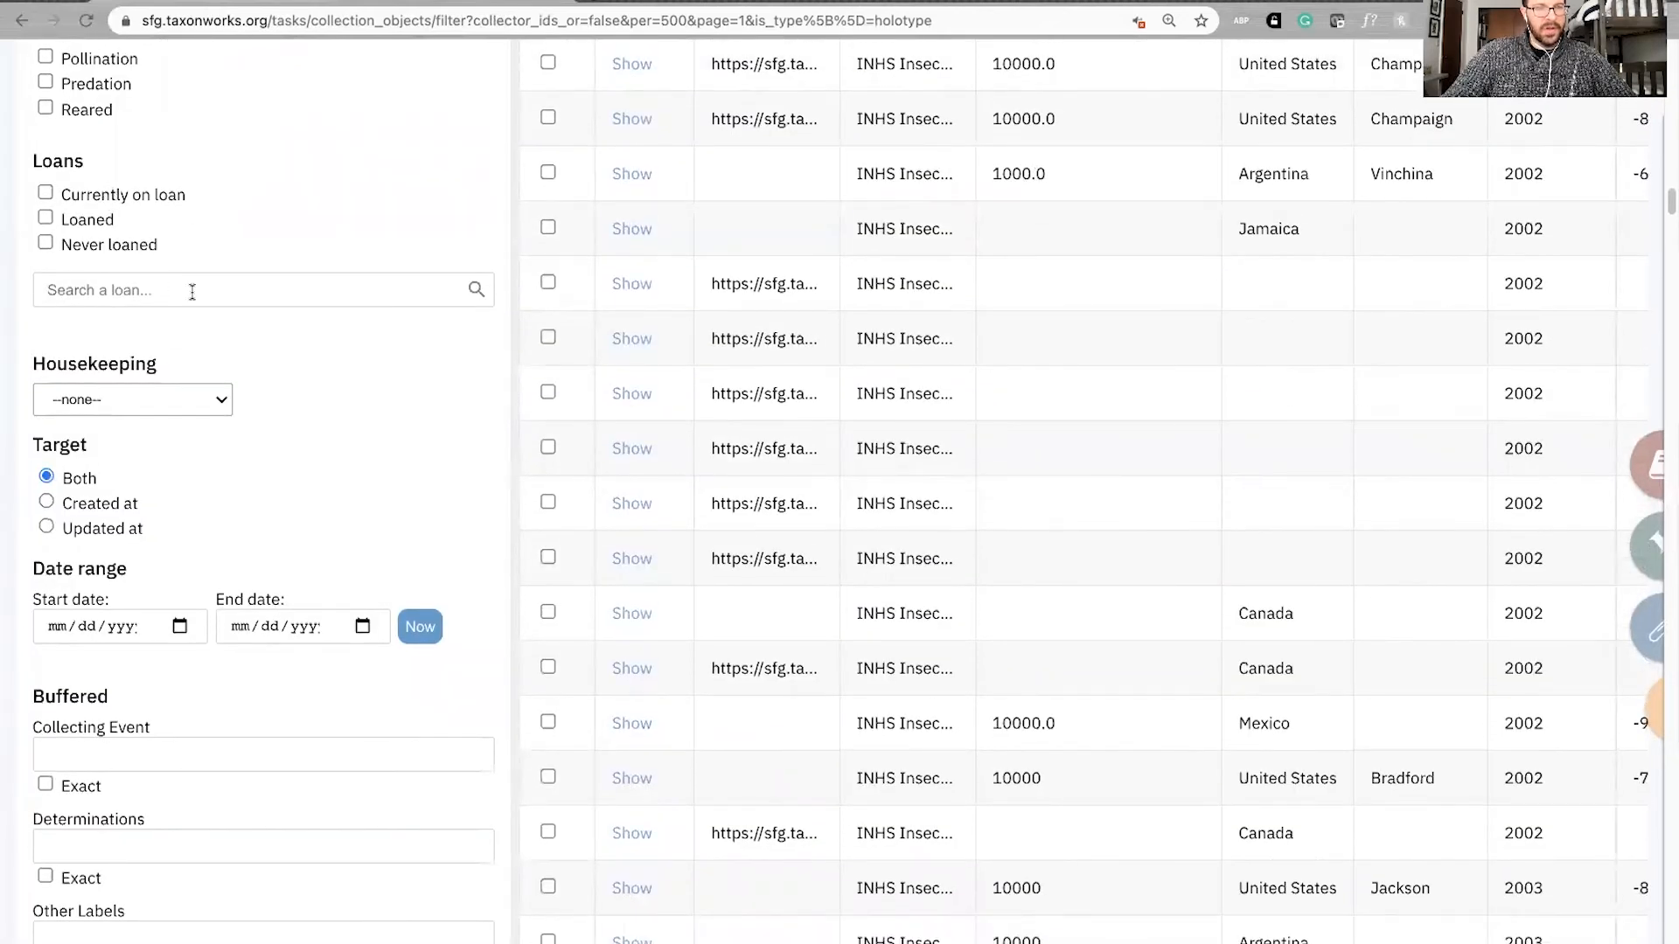
{"action": "scroll", "coordinate": [505, 428], "scroll_direction": "down", "scroll_amount": 15}
- Reset the filter and look up a loan in the Loans criteria by its invoice number
{"action": "left_click", "coordinate": [479, 290]}
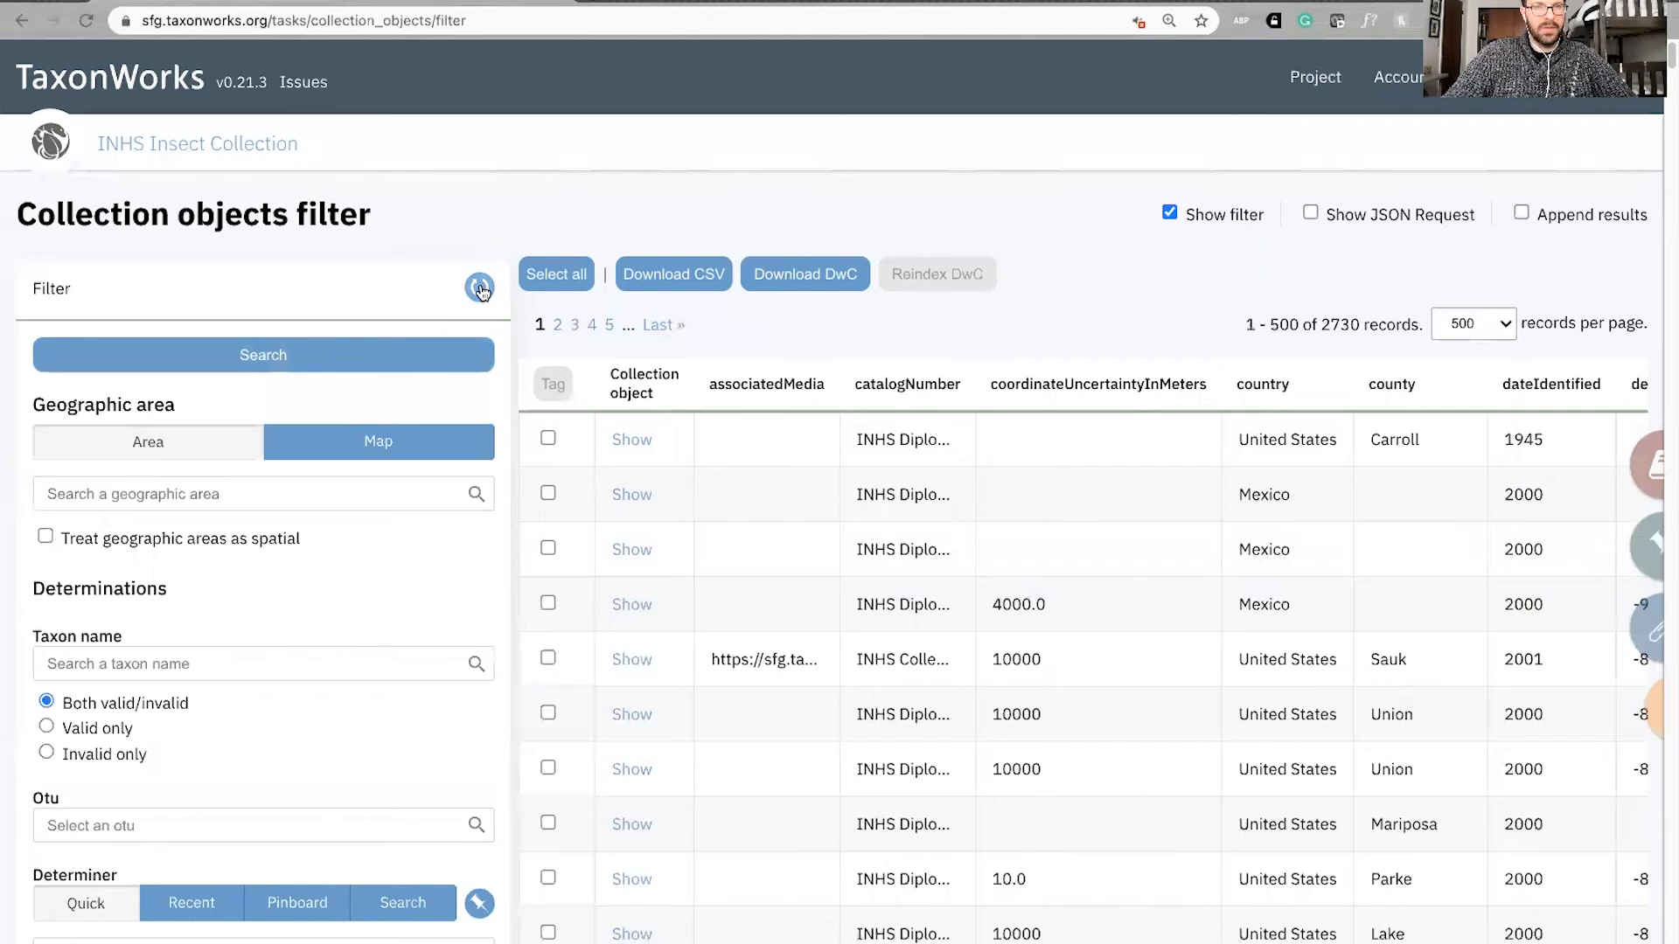
{"action": "scroll", "coordinate": [506, 341], "scroll_direction": "down", "scroll_amount": 20}
{"action": "scroll", "coordinate": [506, 341], "scroll_direction": "up", "scroll_amount": 5}
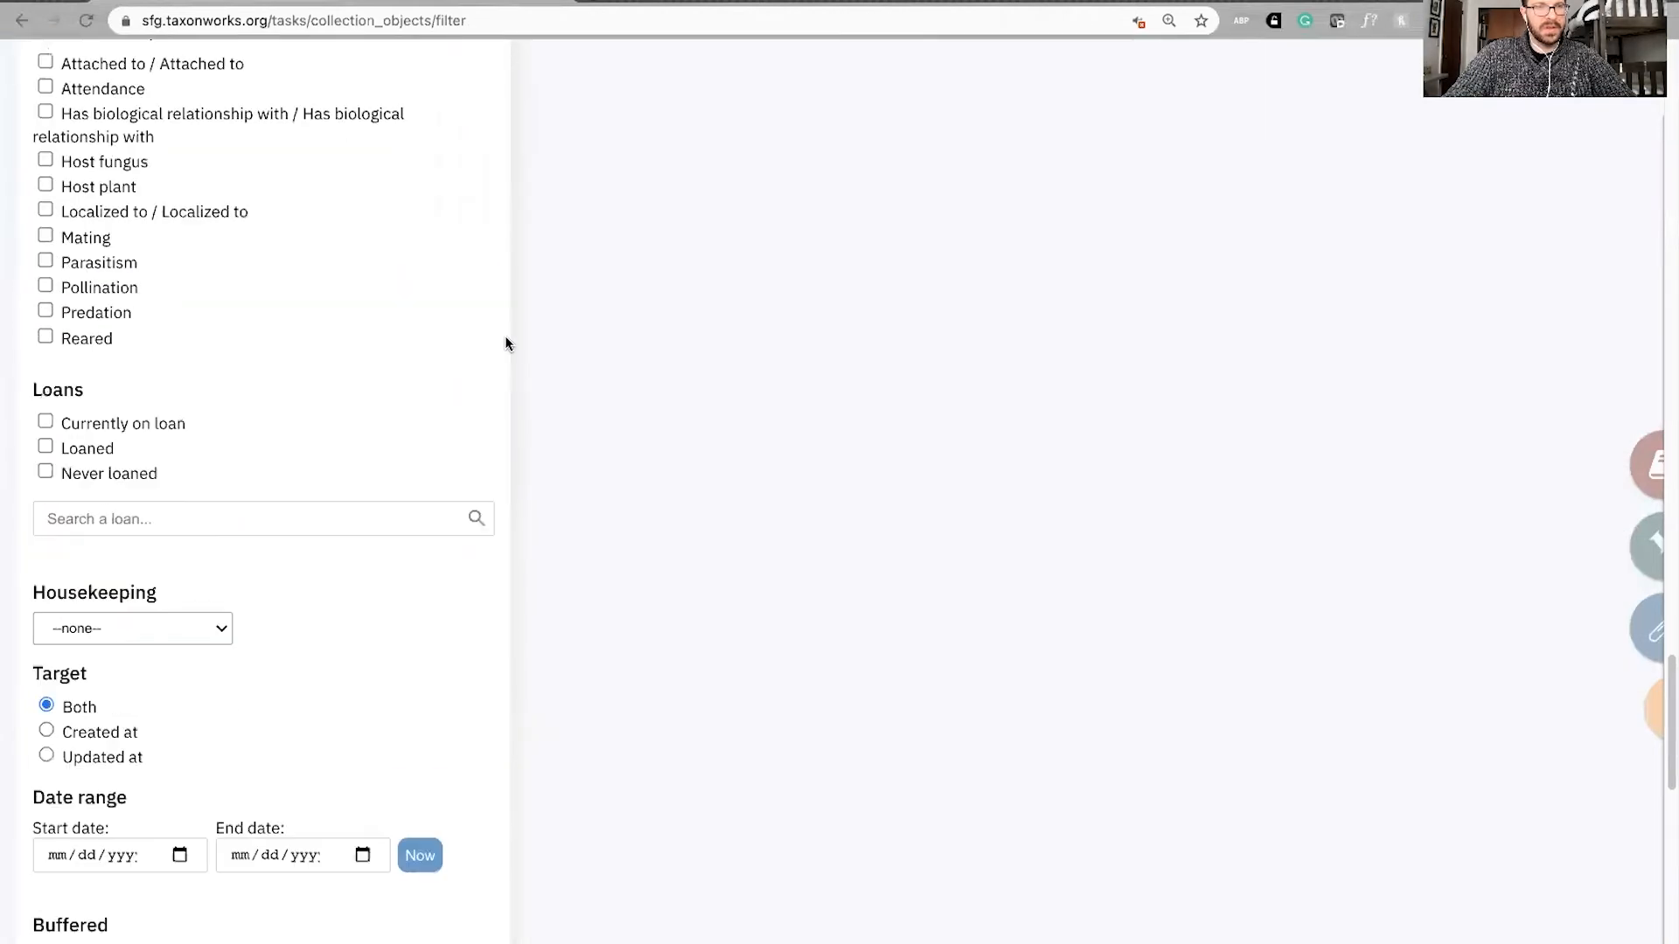
{"action": "left_click", "coordinate": [146, 509]}
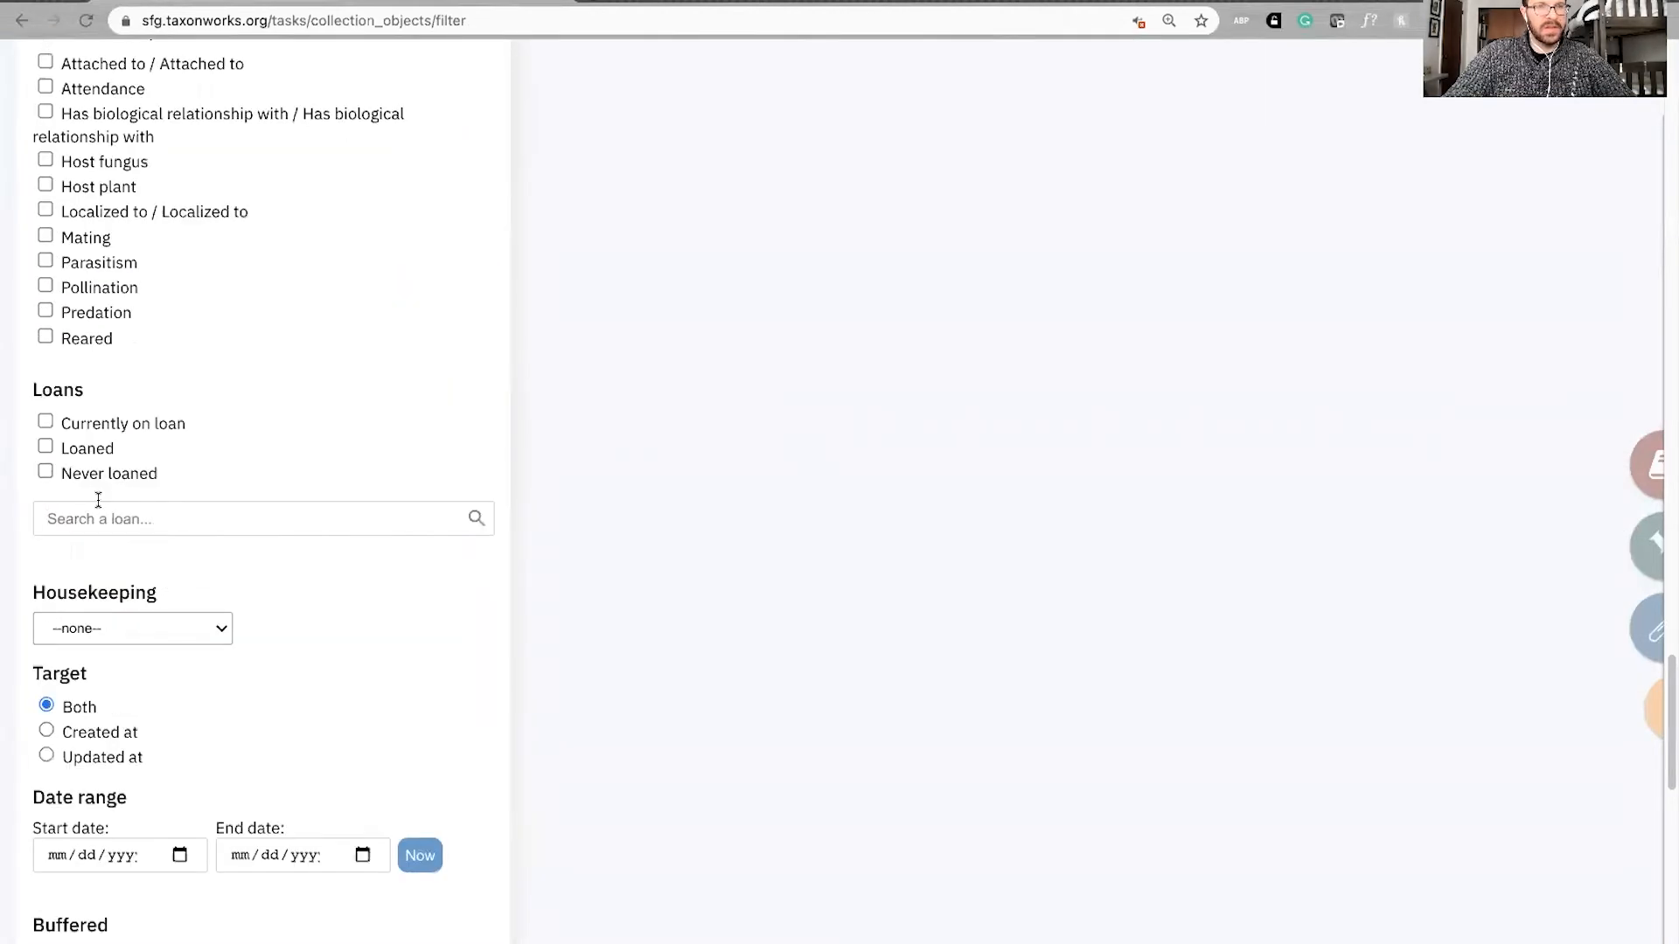
{"action": "type", "text": "4"}
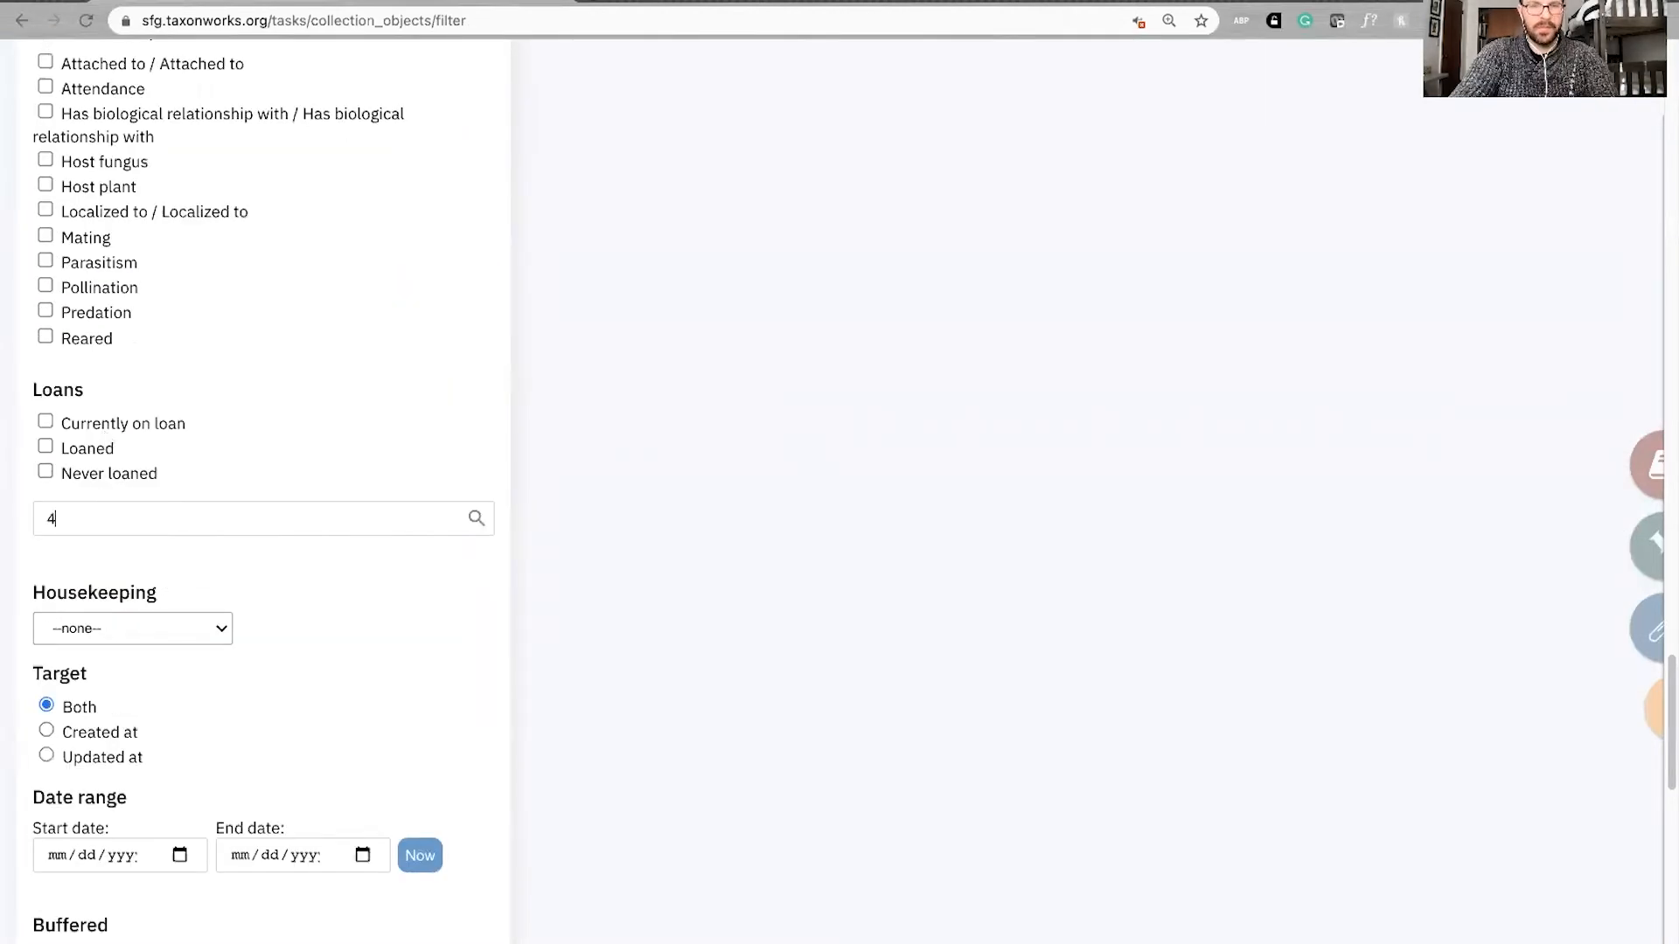
{"action": "type", "text": "820"}
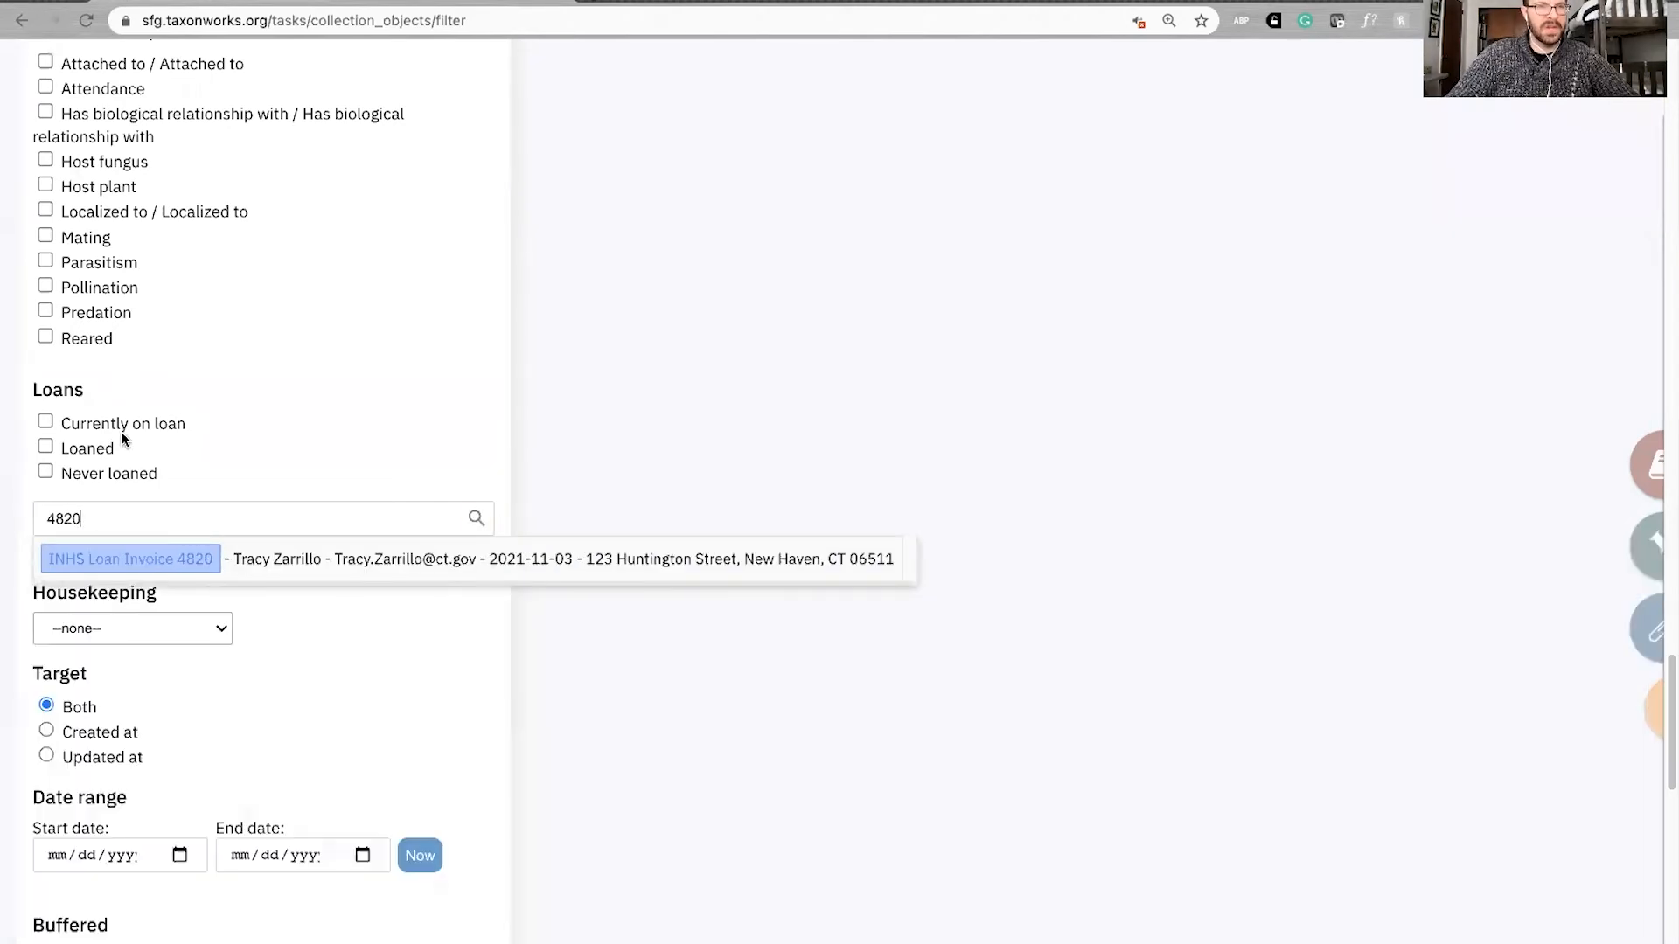
- Examine the Housekeeping criteria, including the list of project members available for selection
{"action": "left_click", "coordinate": [498, 427]}
{"action": "scroll", "coordinate": [499, 425], "scroll_direction": "down", "scroll_amount": 5}
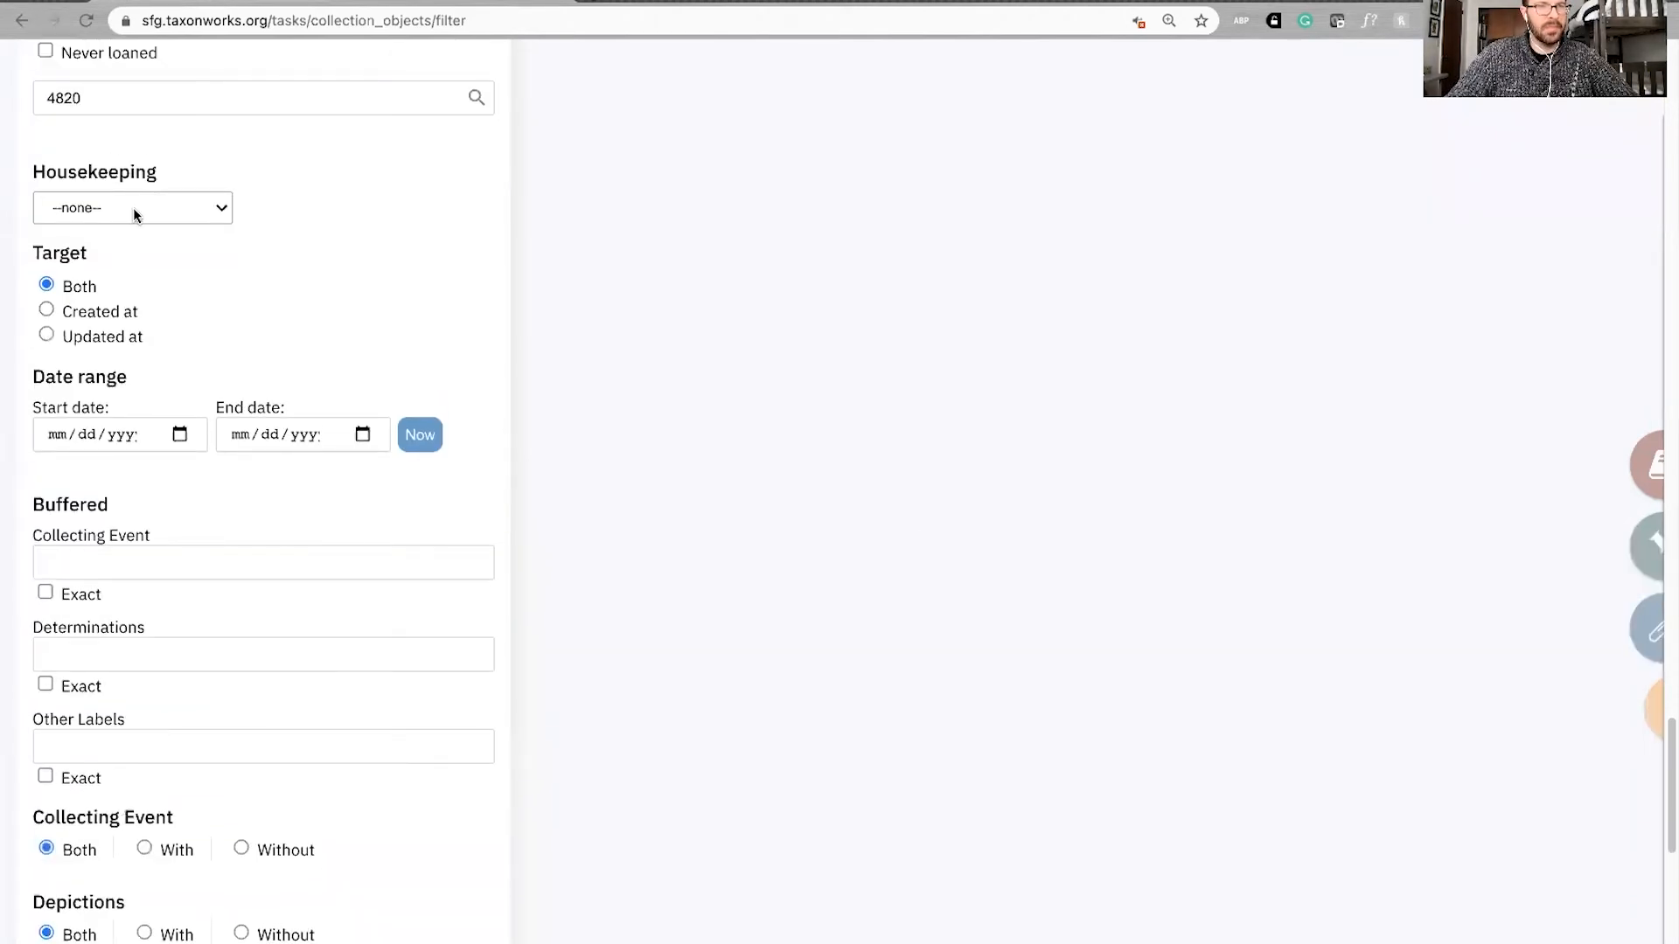
{"action": "left_click", "coordinate": [133, 207]}
{"action": "left_click", "coordinate": [326, 233]}
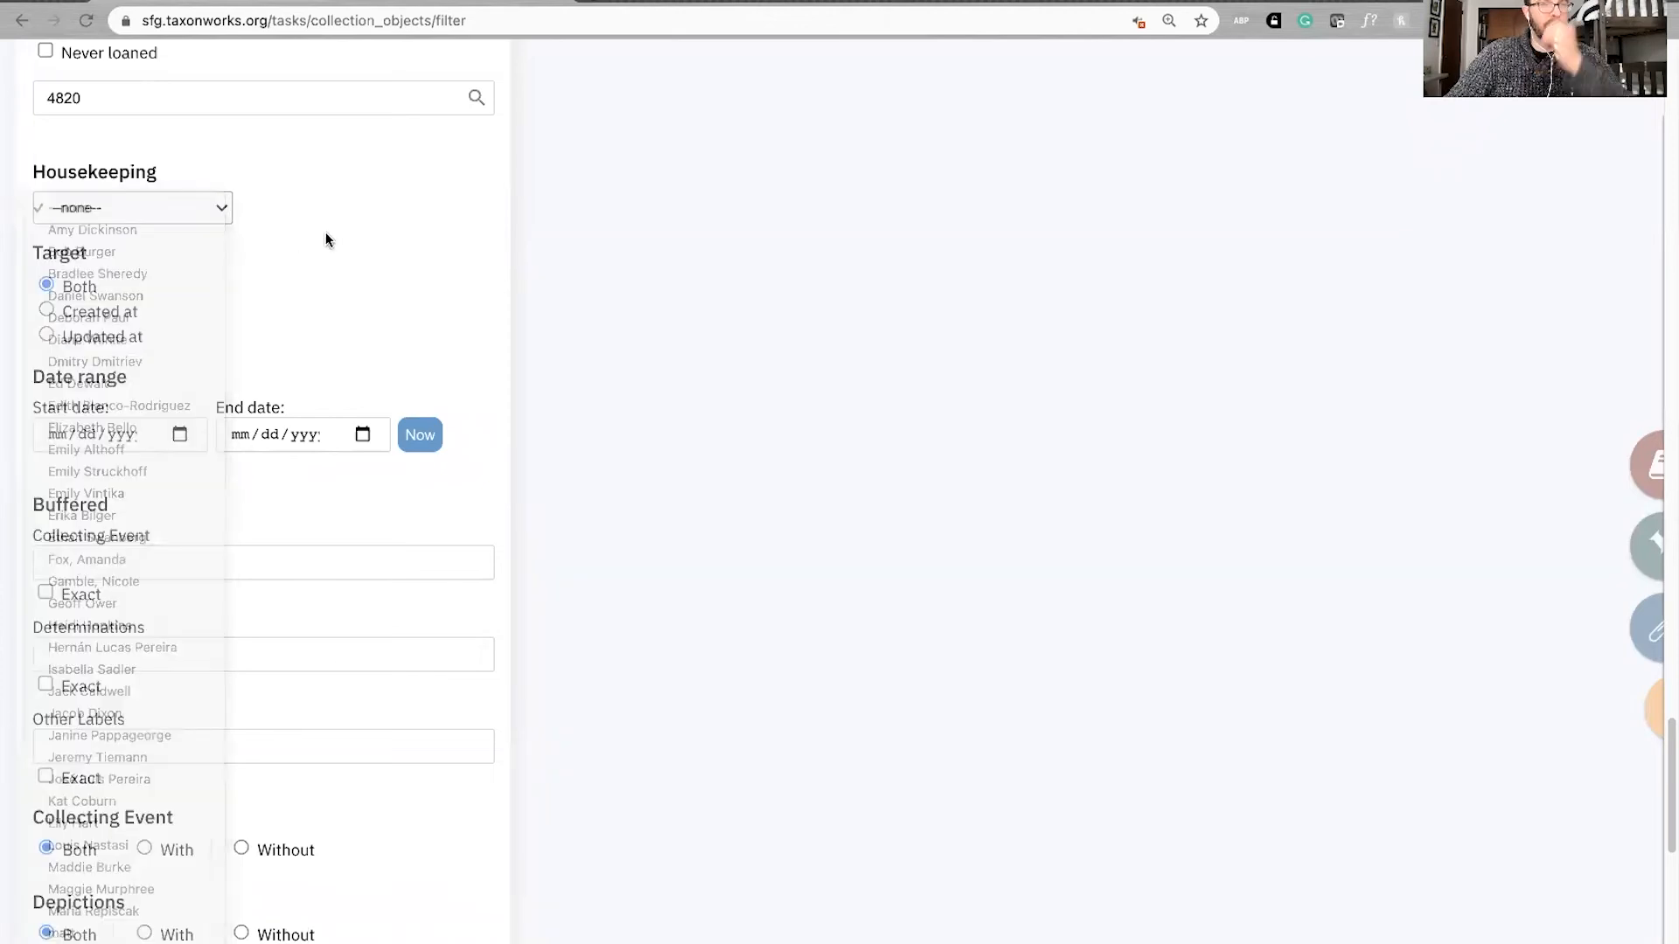
{"action": "left_click", "coordinate": [186, 203]}
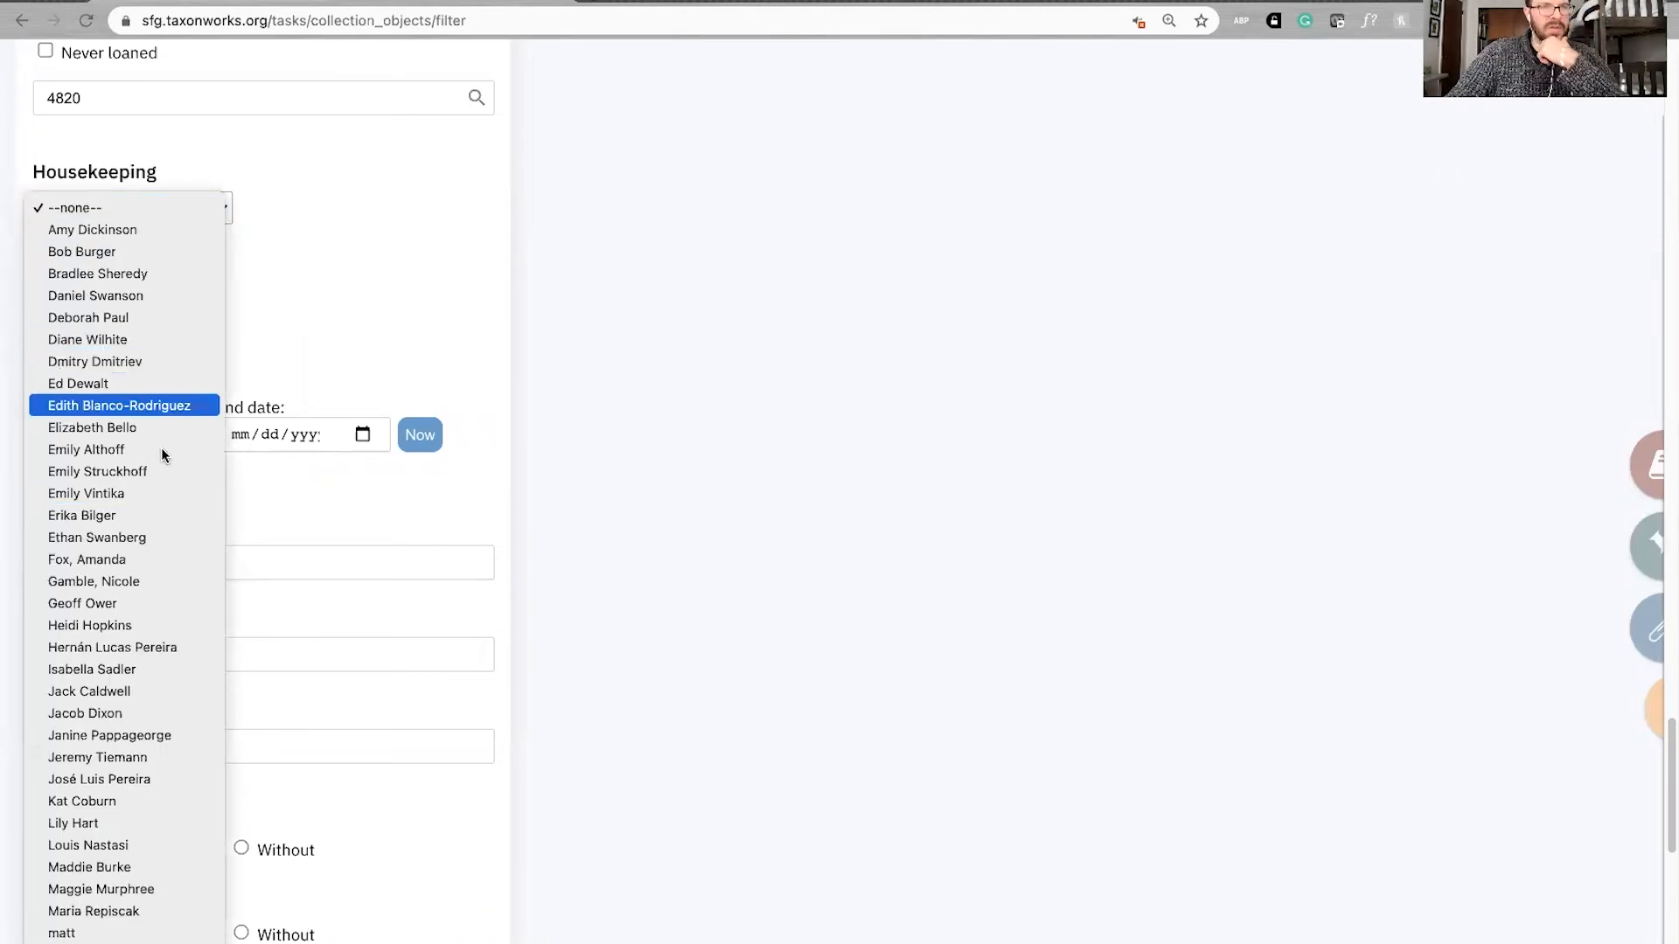
{"action": "scroll", "coordinate": [150, 569], "scroll_direction": "down", "scroll_amount": 1}
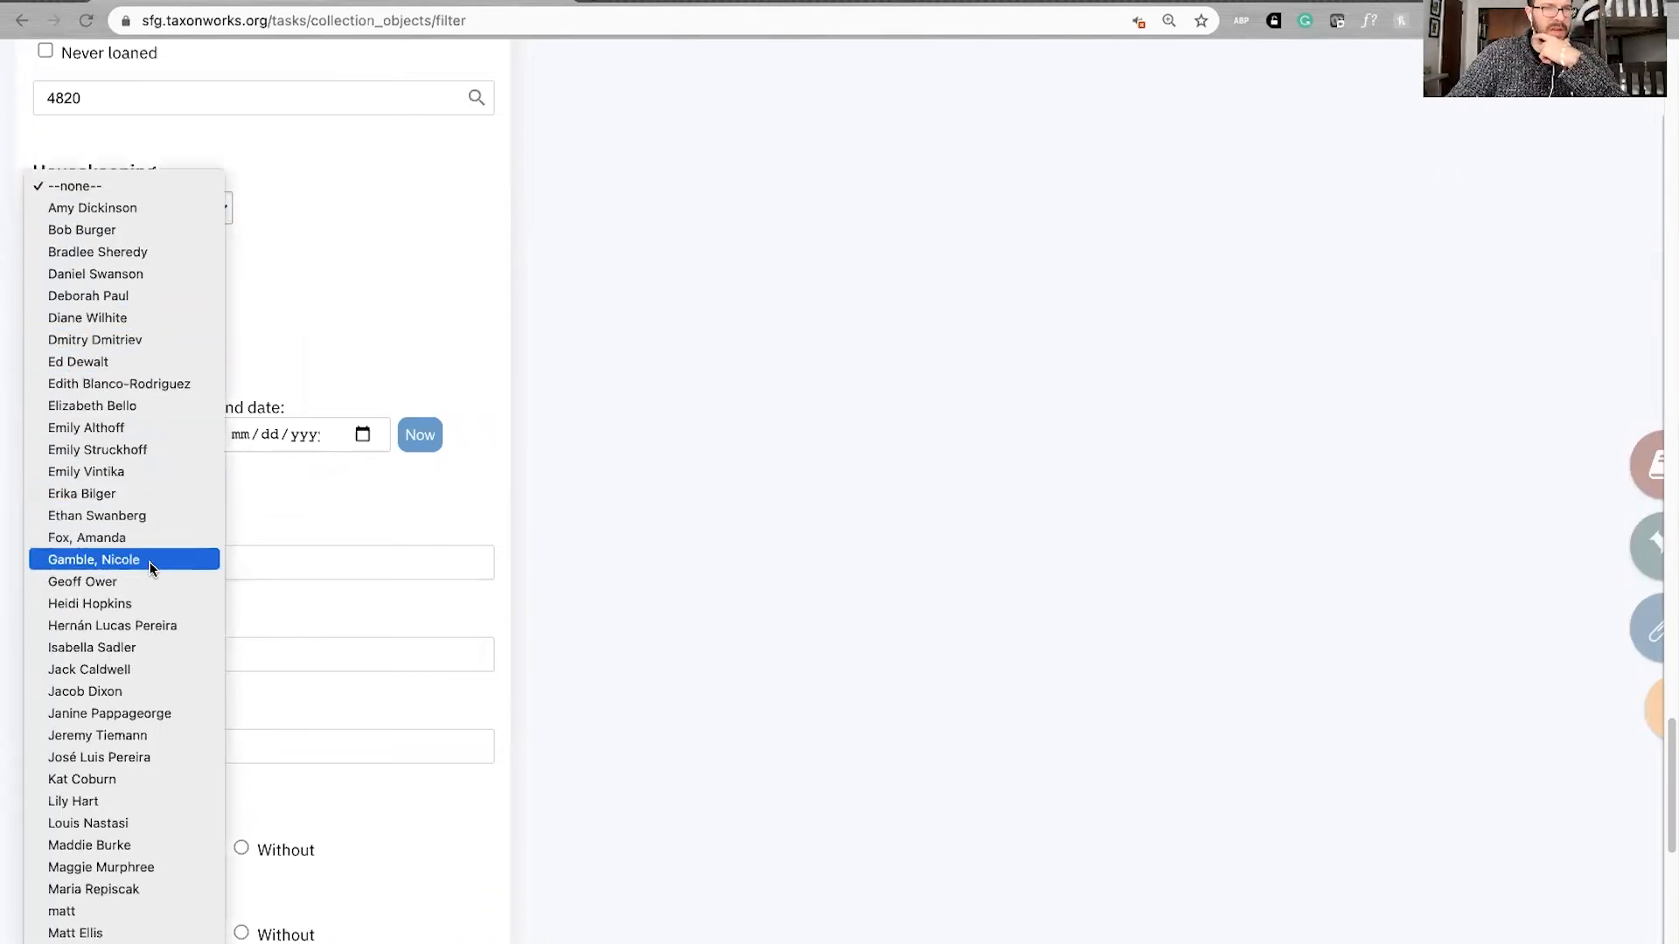
{"action": "scroll", "coordinate": [150, 568], "scroll_direction": "down", "scroll_amount": 3}
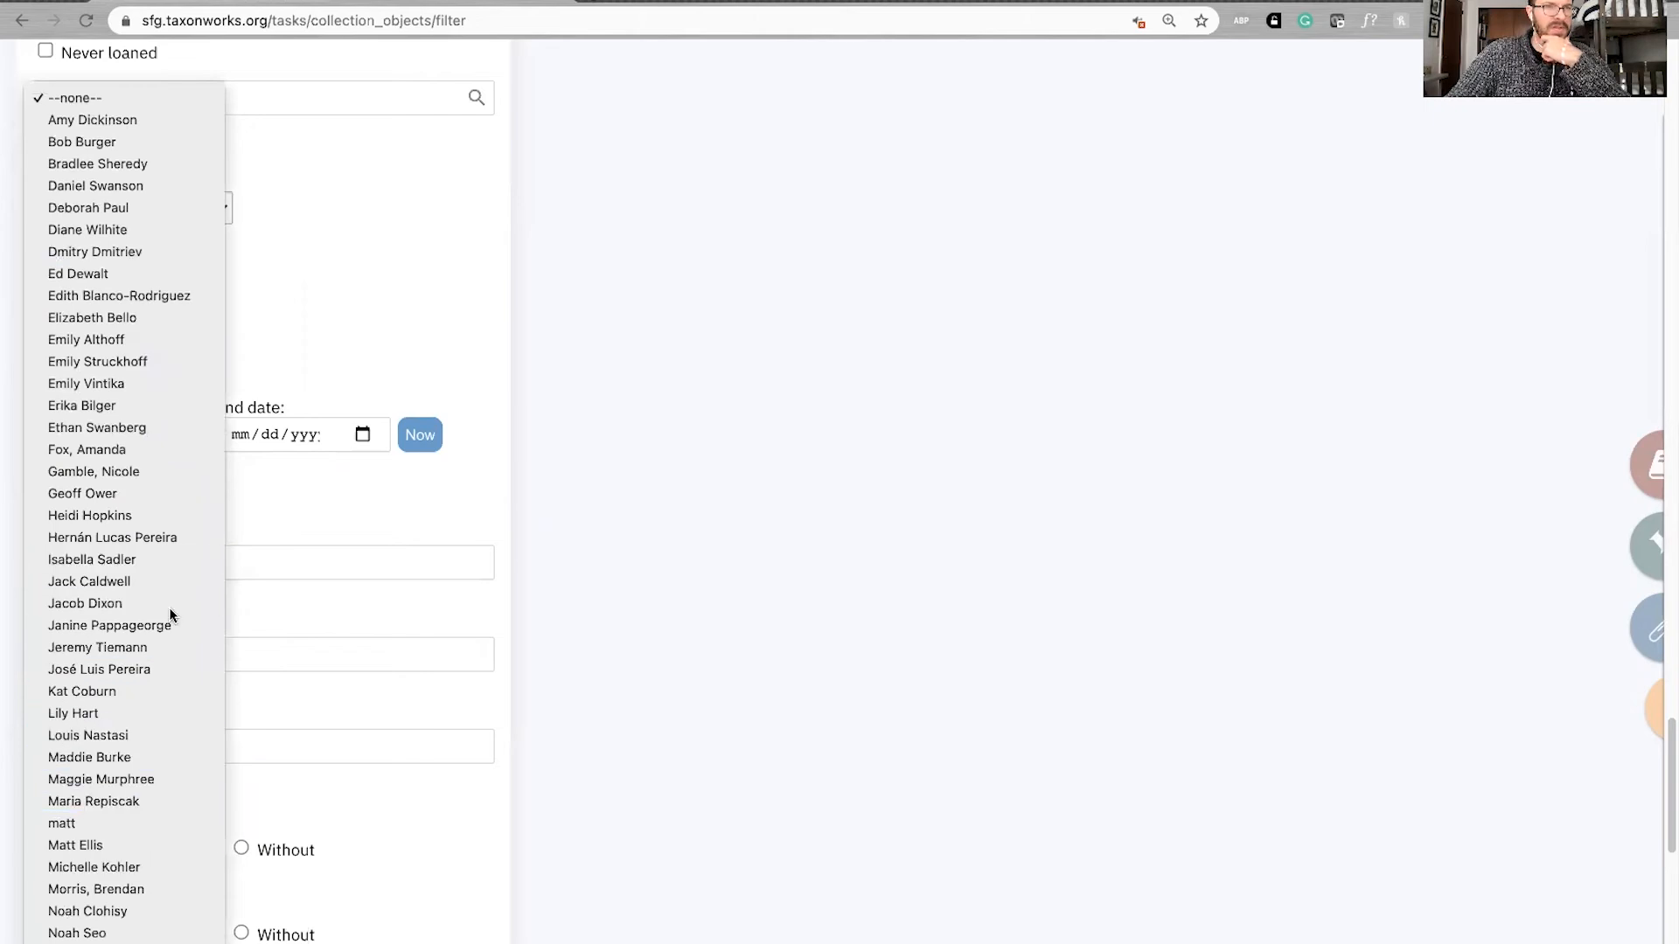
{"action": "left_click", "coordinate": [241, 330]}
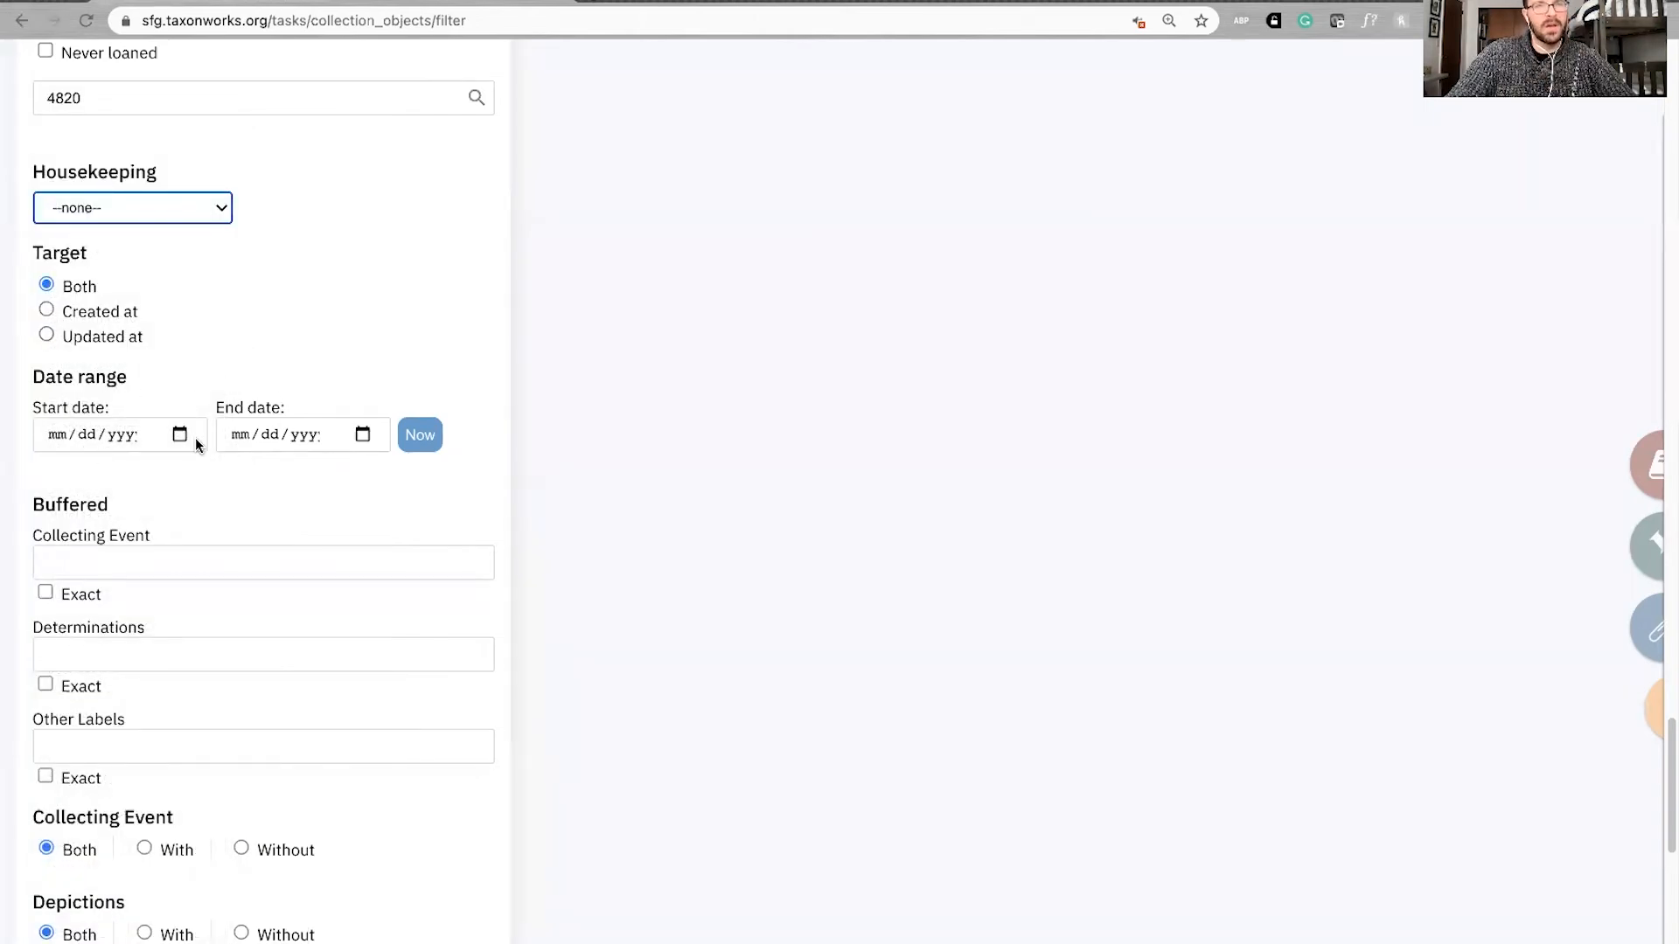
- Examine the Target, Date range and Buffered text criteria of the filter
{"action": "scroll", "coordinate": [498, 325], "scroll_direction": "down", "scroll_amount": 1}
{"action": "scroll", "coordinate": [496, 376], "scroll_direction": "up", "scroll_amount": 5}
{"action": "left_click", "coordinate": [499, 402]}
{"action": "scroll", "coordinate": [499, 405], "scroll_direction": "down", "scroll_amount": 7}
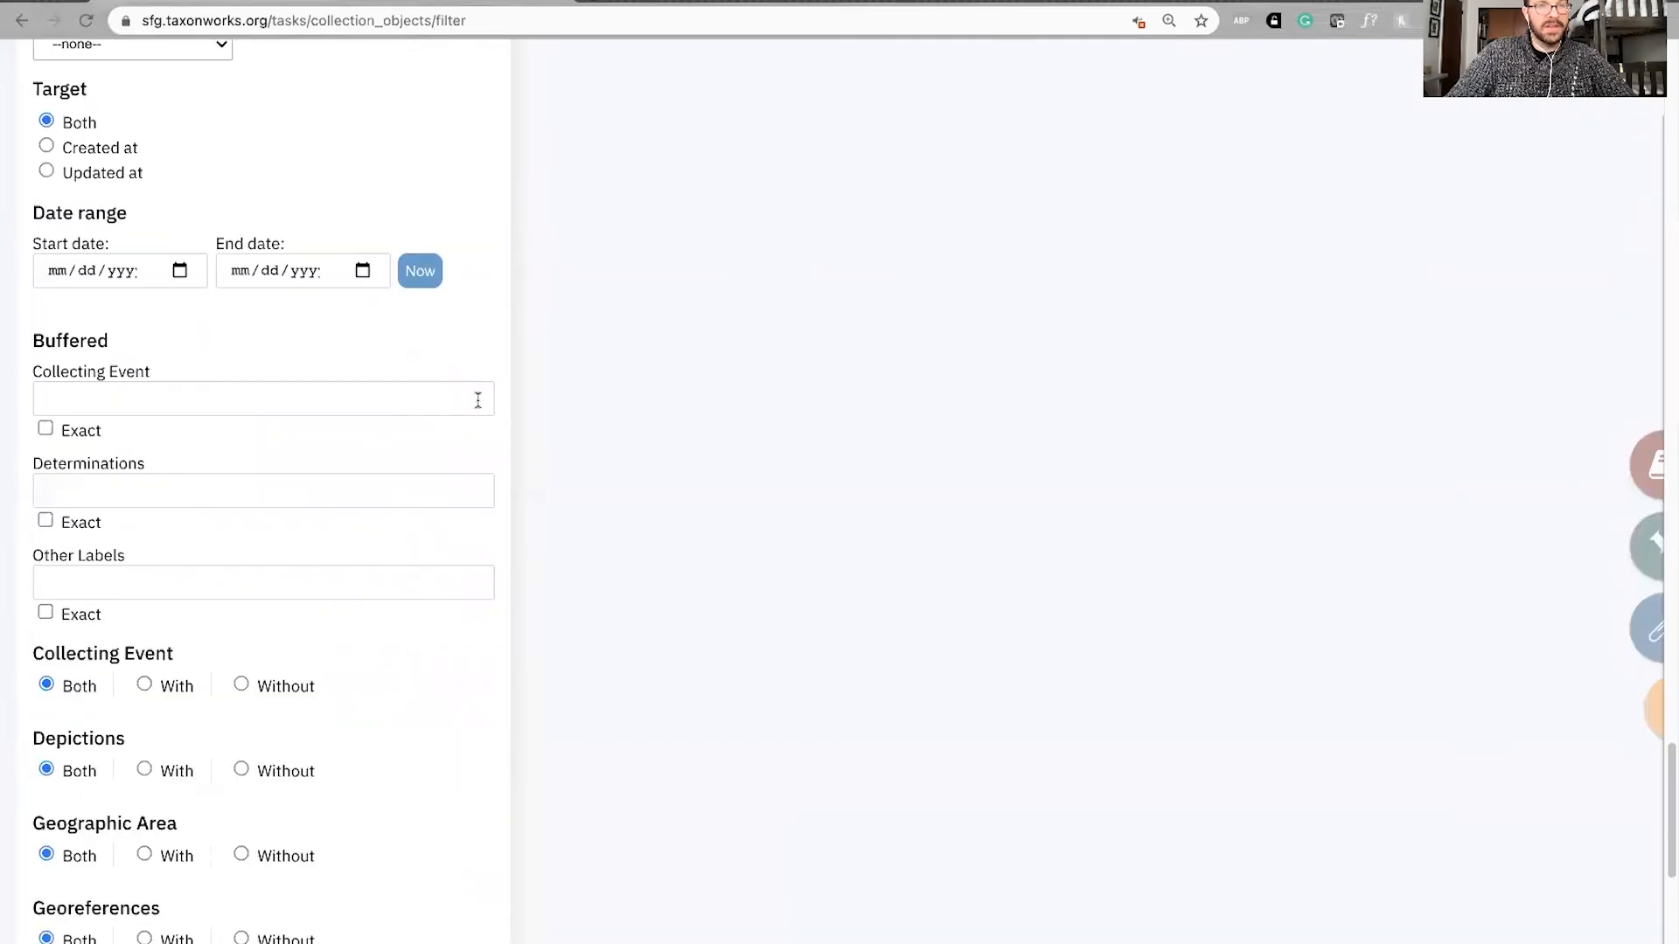
{"action": "scroll", "coordinate": [117, 355], "scroll_direction": "down", "scroll_amount": 8}
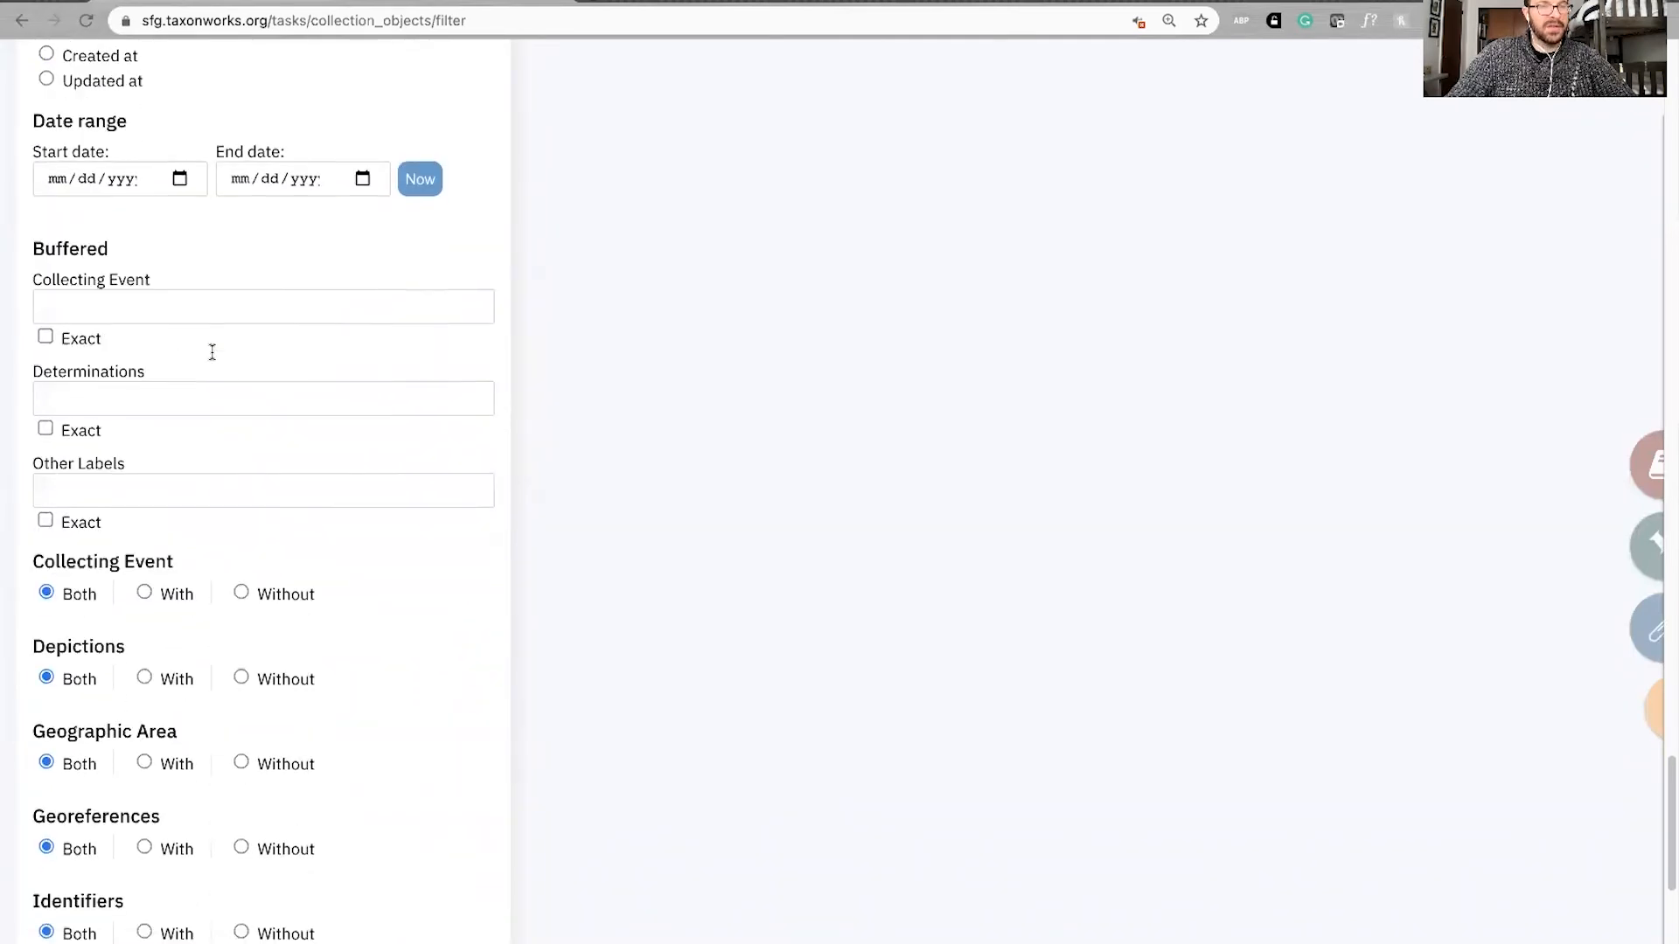
{"action": "scroll", "coordinate": [304, 357], "scroll_direction": "up", "scroll_amount": 3}
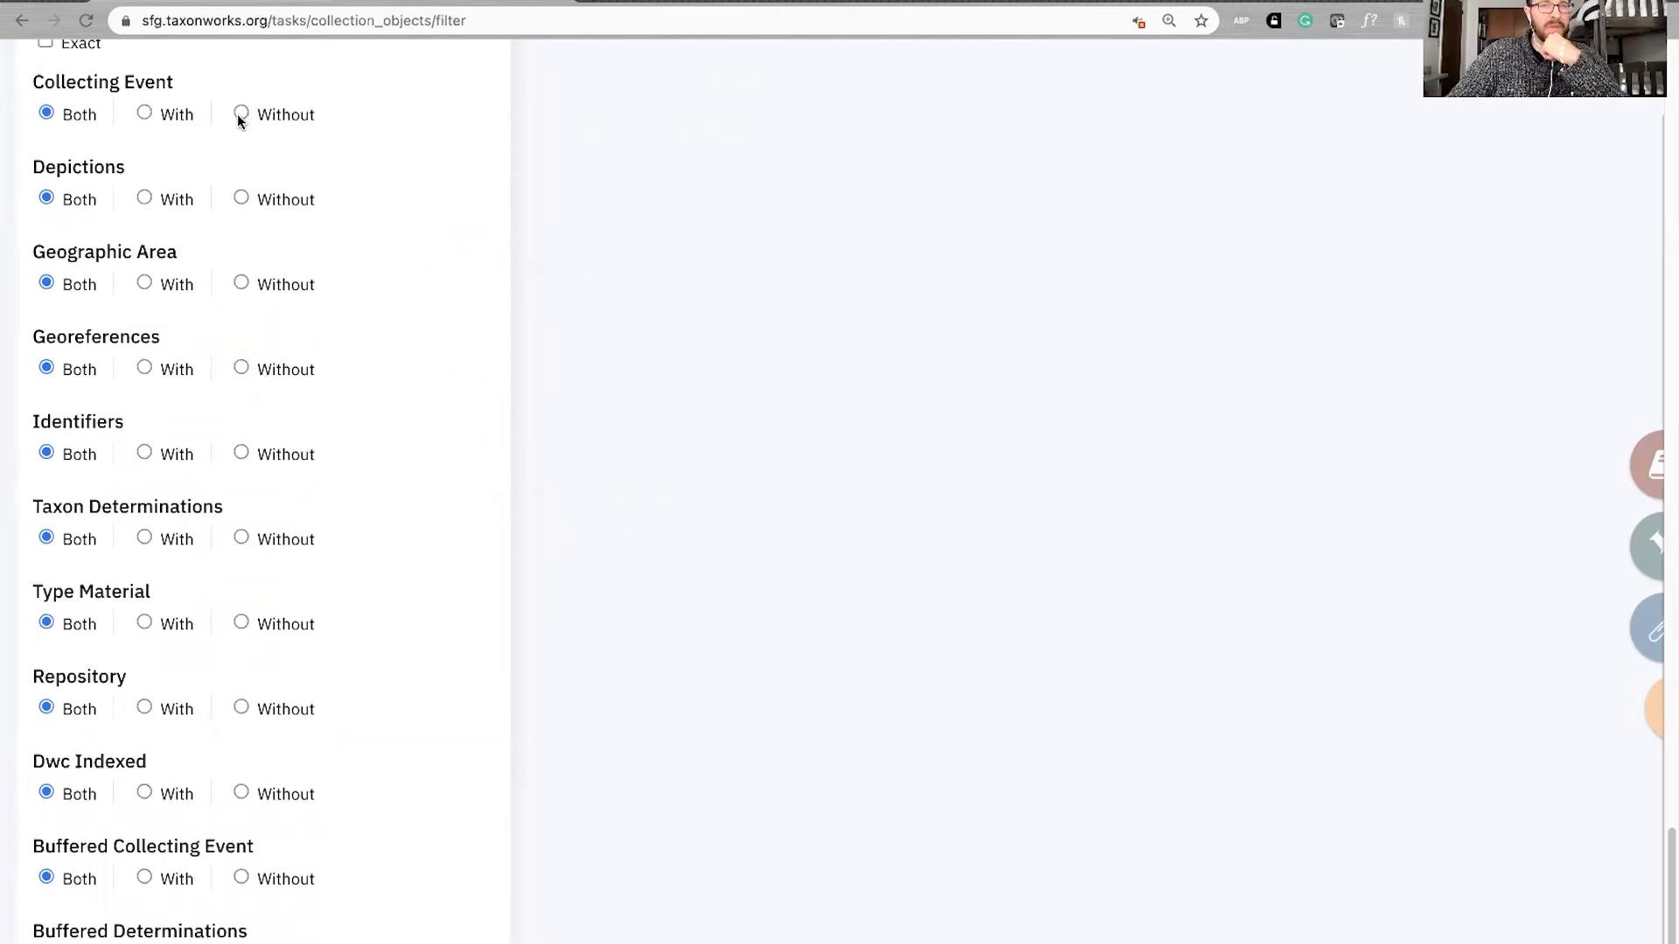
- Try the Without option for Collecting Event and Depictions, and return both criteria to Both
{"action": "left_click", "coordinate": [241, 114]}
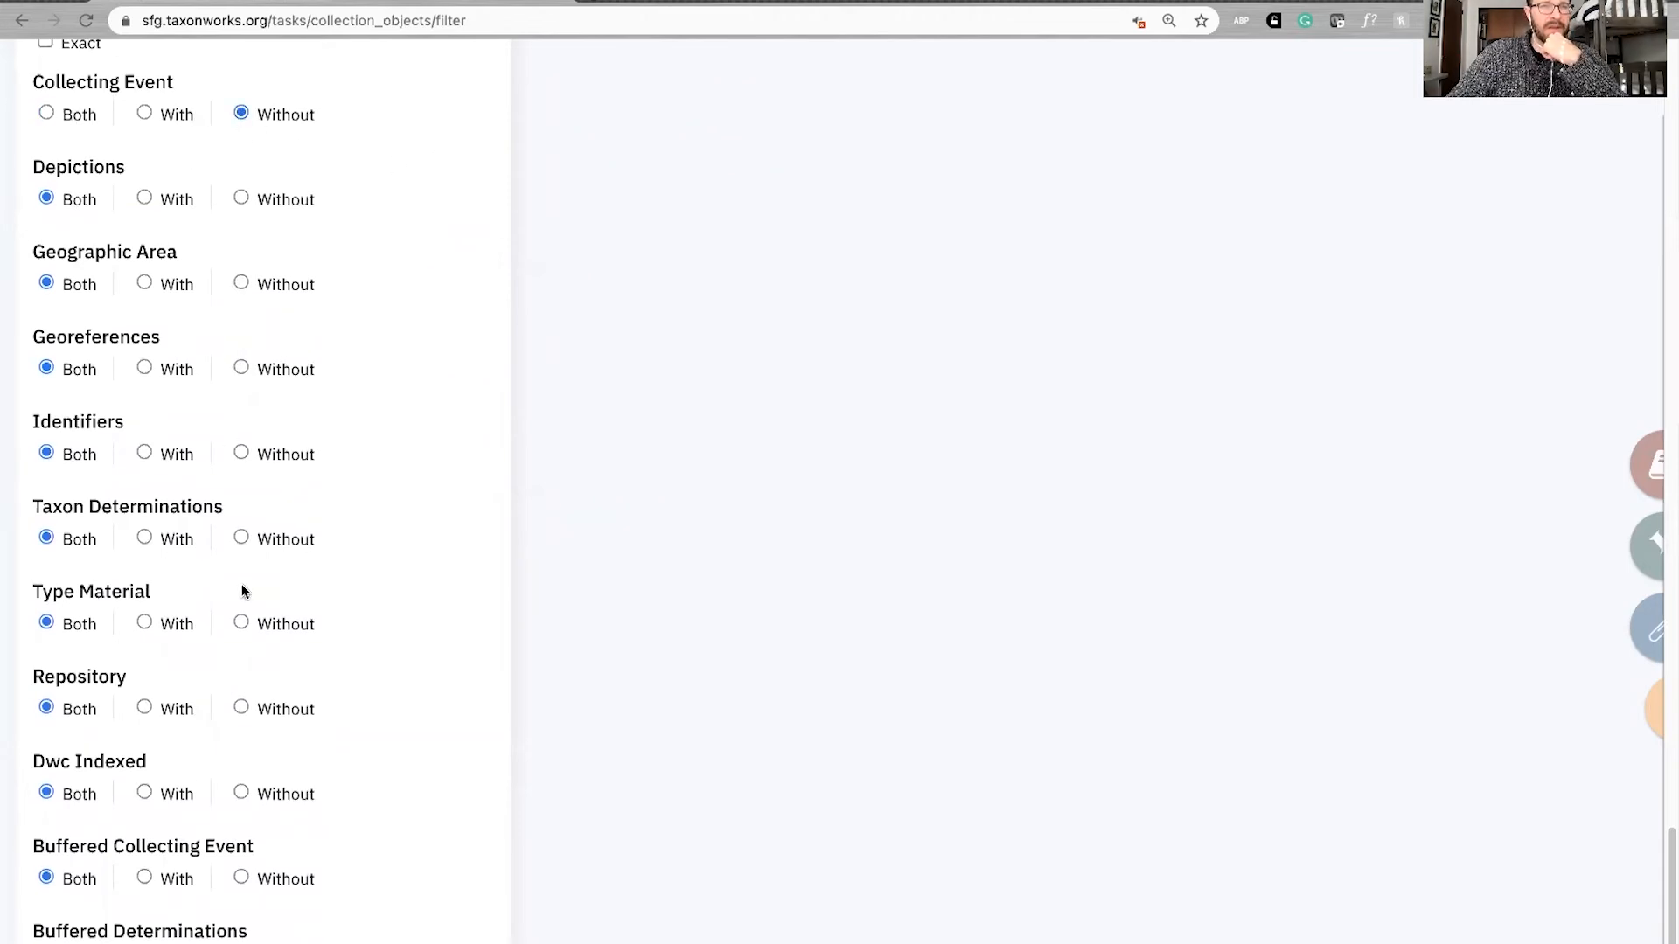
{"action": "left_click", "coordinate": [242, 198]}
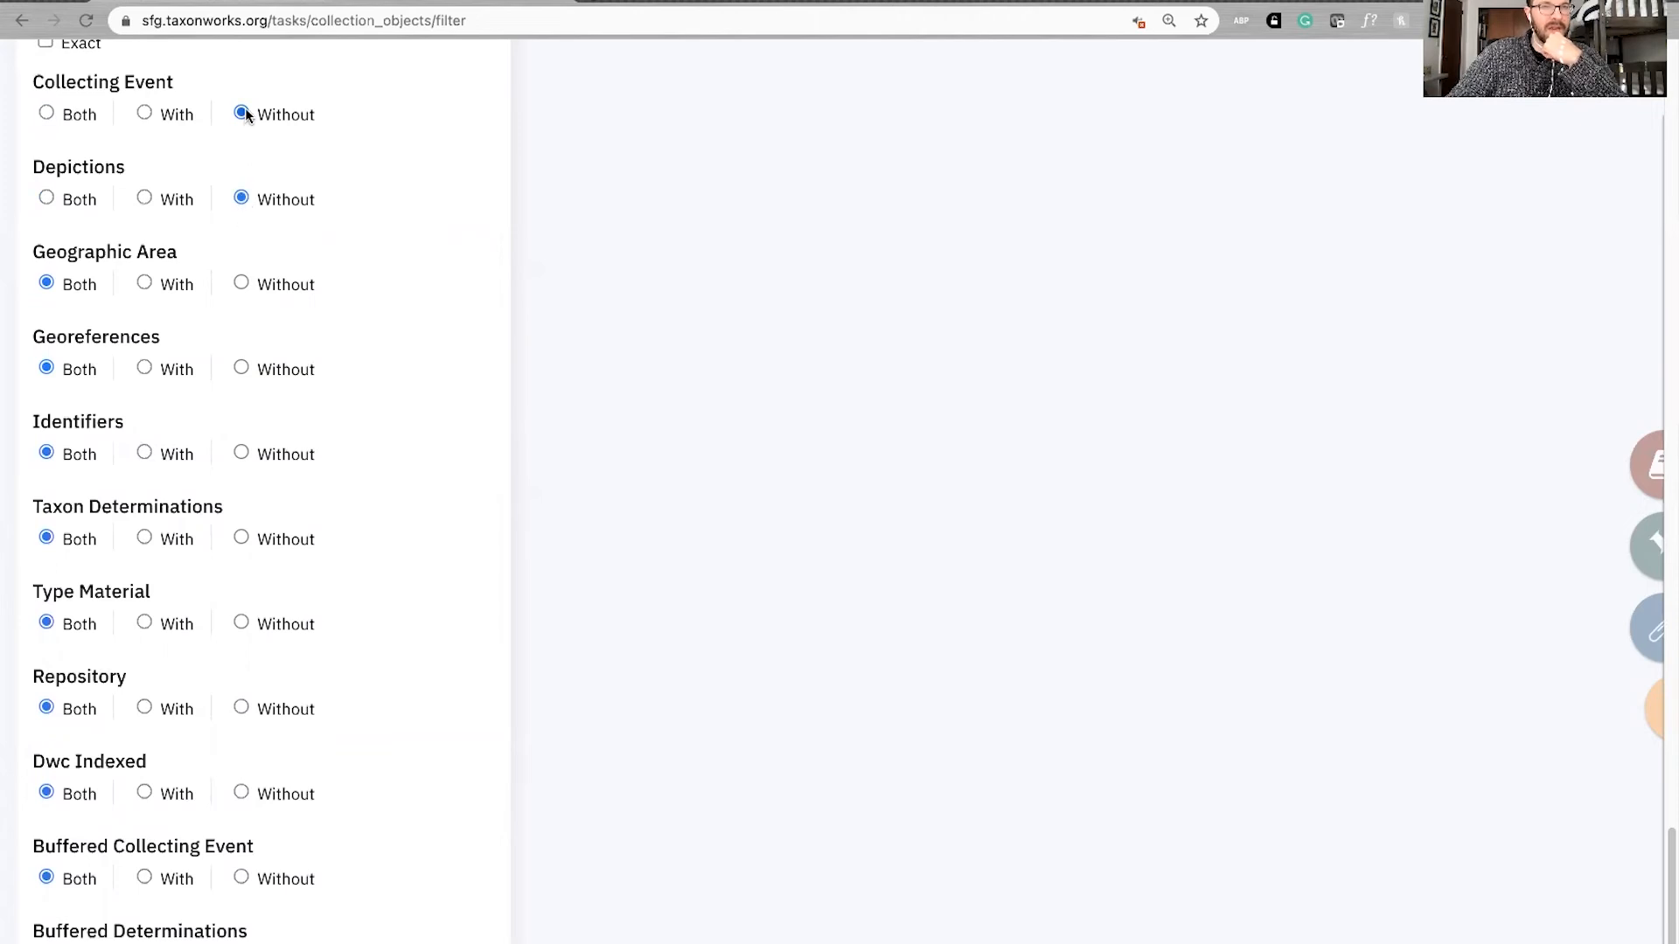
{"action": "left_click", "coordinate": [49, 199]}
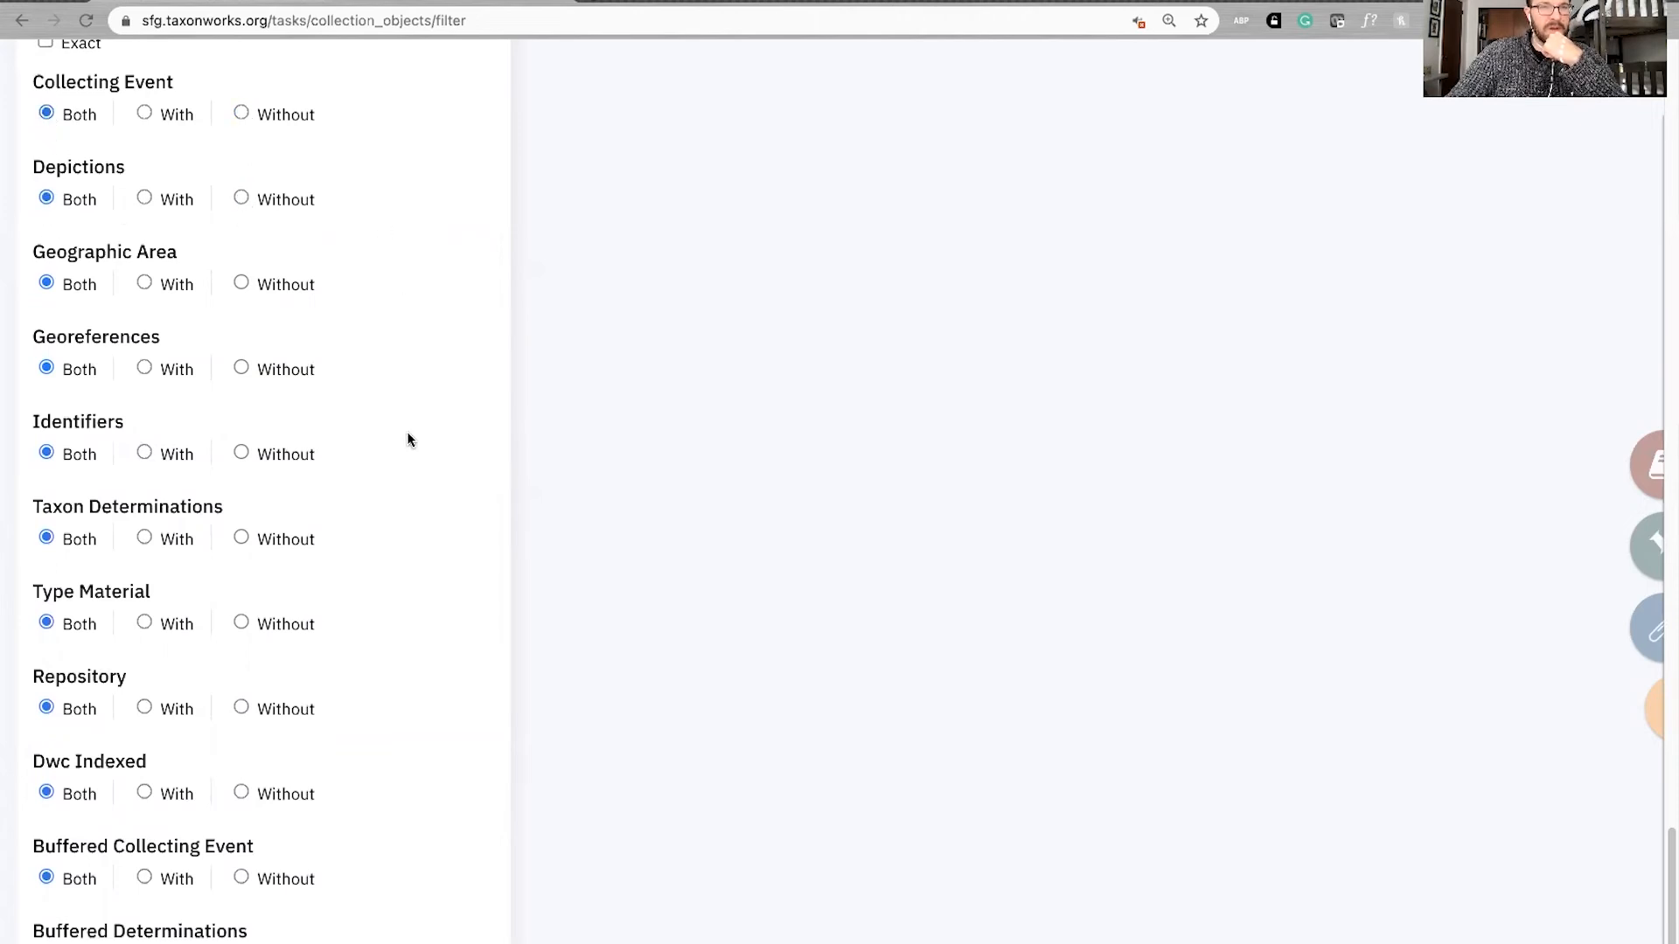
- Examine the remaining Both/With/Without criteria, from Geographic Area to Buffered Other Labels
{"action": "scroll", "coordinate": [386, 821], "scroll_direction": "down", "scroll_amount": 1}
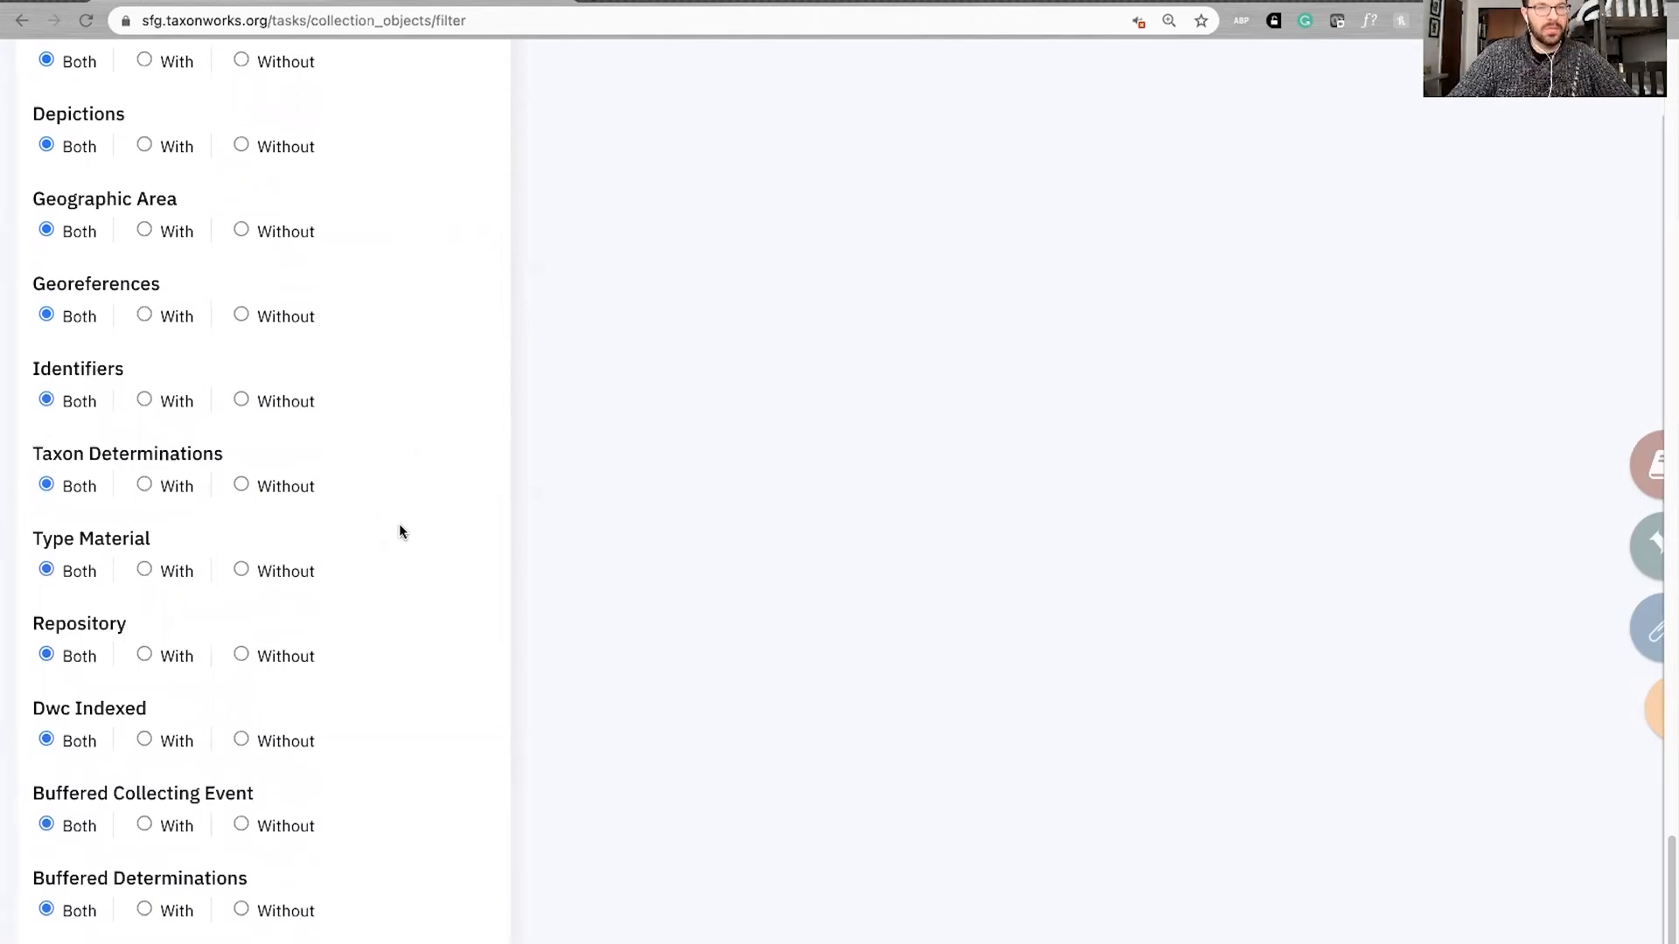
{"action": "scroll", "coordinate": [407, 535], "scroll_direction": "down", "scroll_amount": 1}
{"action": "scroll", "coordinate": [403, 535], "scroll_direction": "down", "scroll_amount": 1}
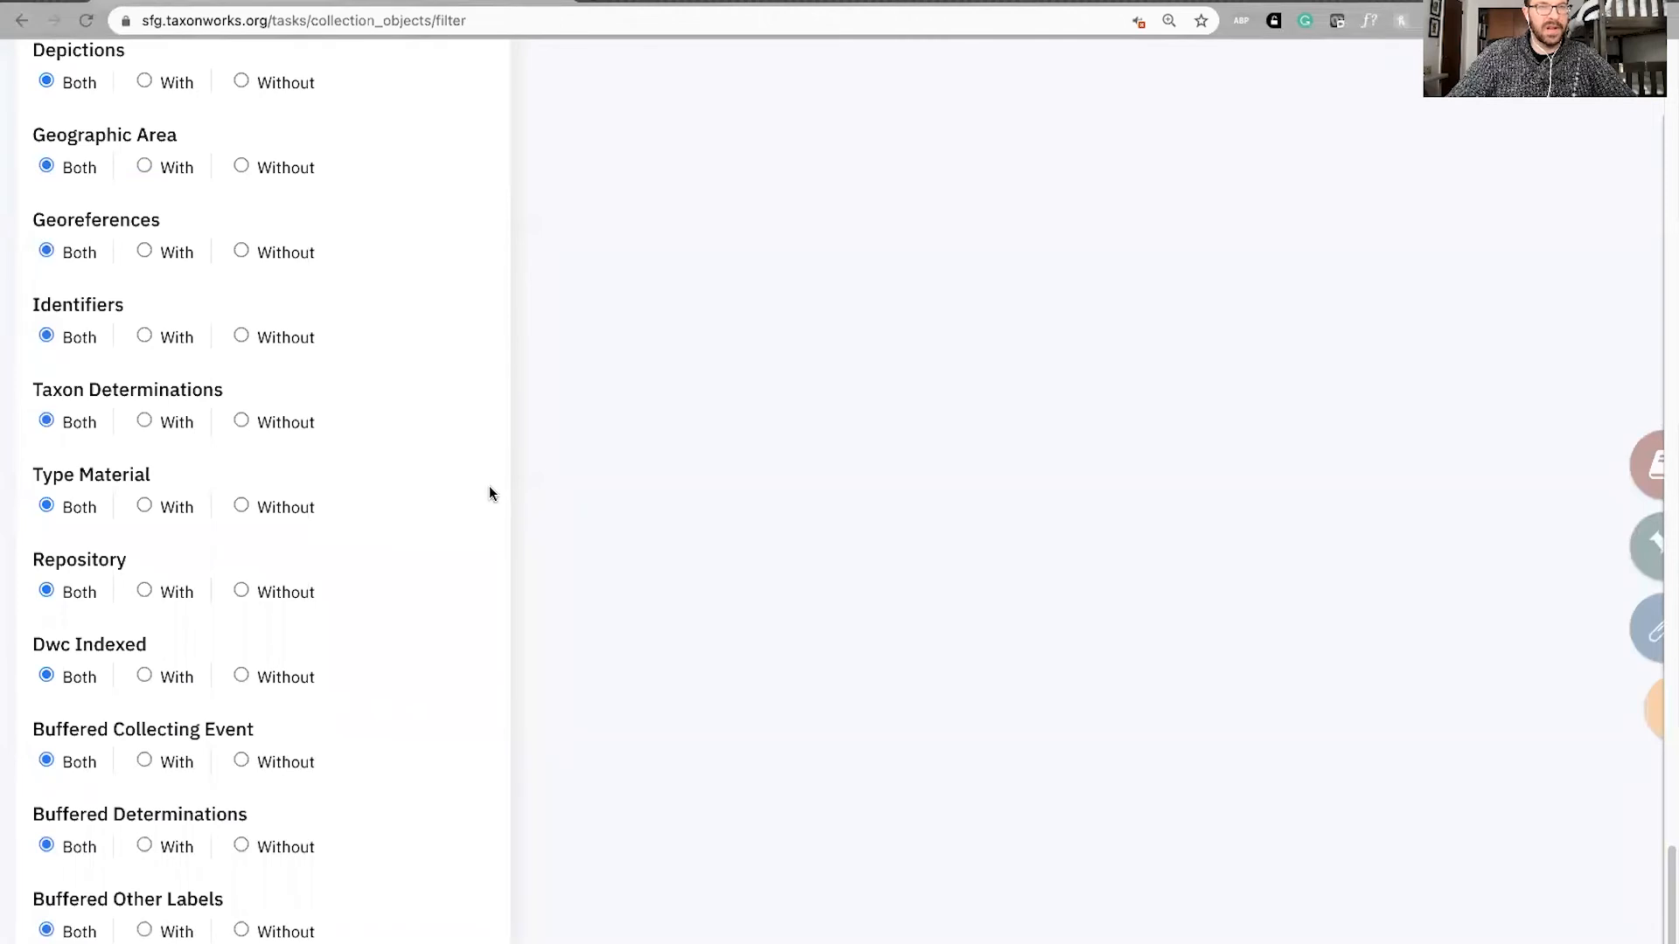
{"action": "scroll", "coordinate": [433, 649], "scroll_direction": "up", "scroll_amount": 10}
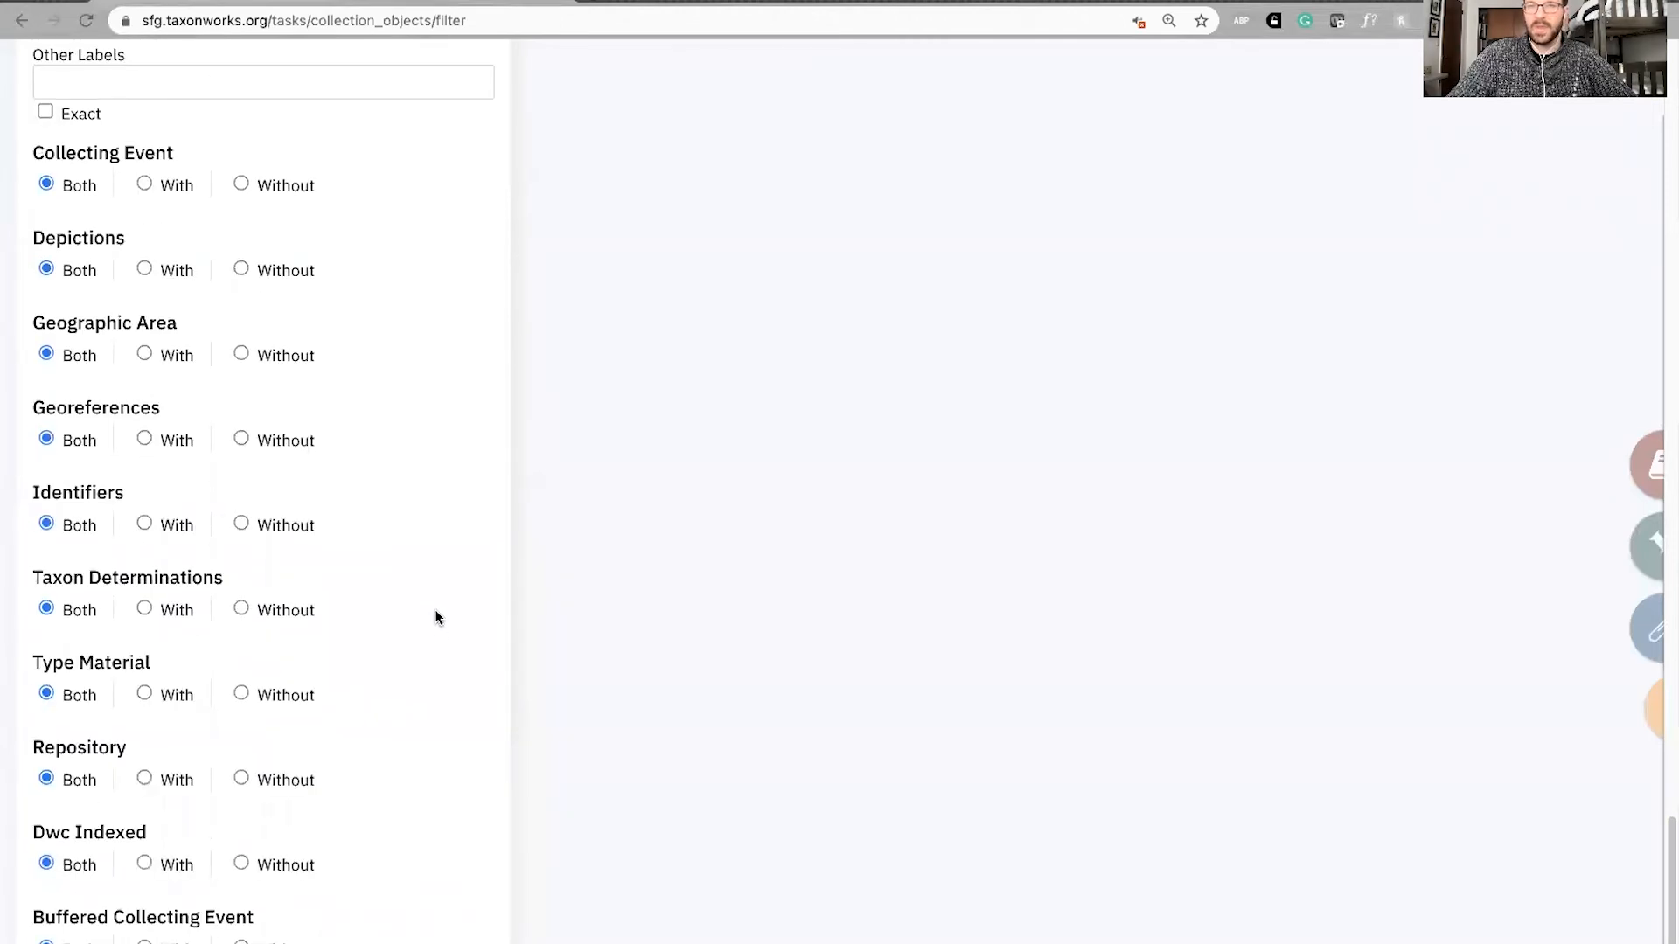
- Set the Taxon name criterion under Determinations to Siphonaptera
{"action": "scroll", "coordinate": [429, 612], "scroll_direction": "up", "scroll_amount": 10}
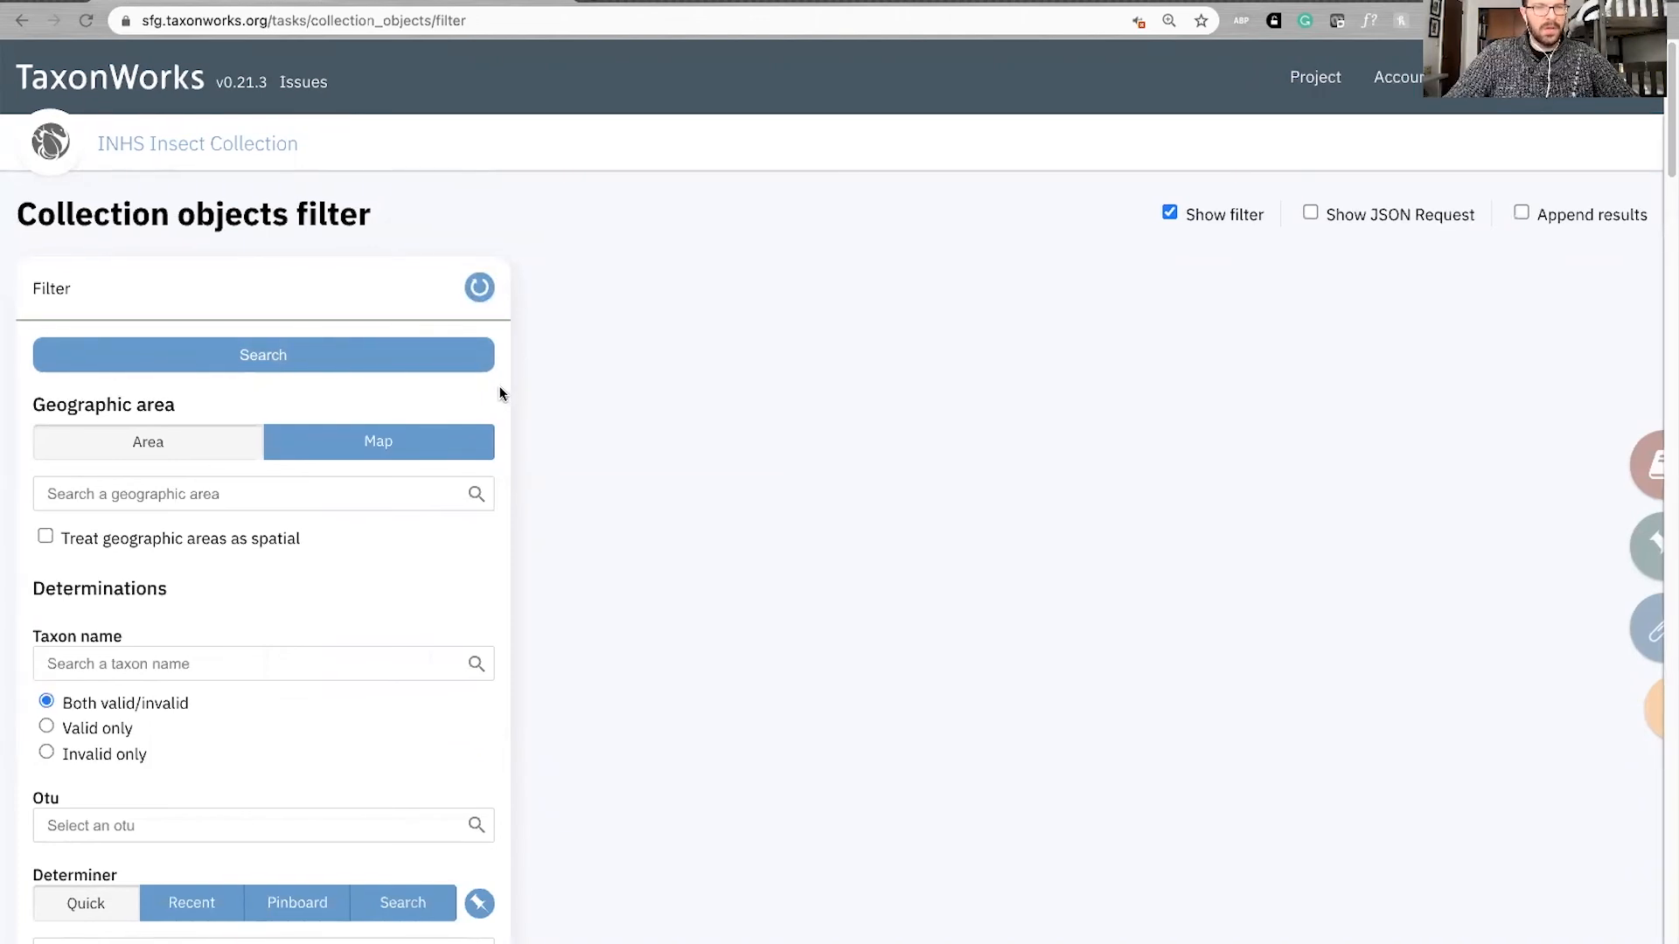
{"action": "scroll", "coordinate": [436, 440], "scroll_direction": "down", "scroll_amount": 2}
{"action": "left_click", "coordinate": [294, 491]}
{"action": "type", "text": "Siphonapter"}
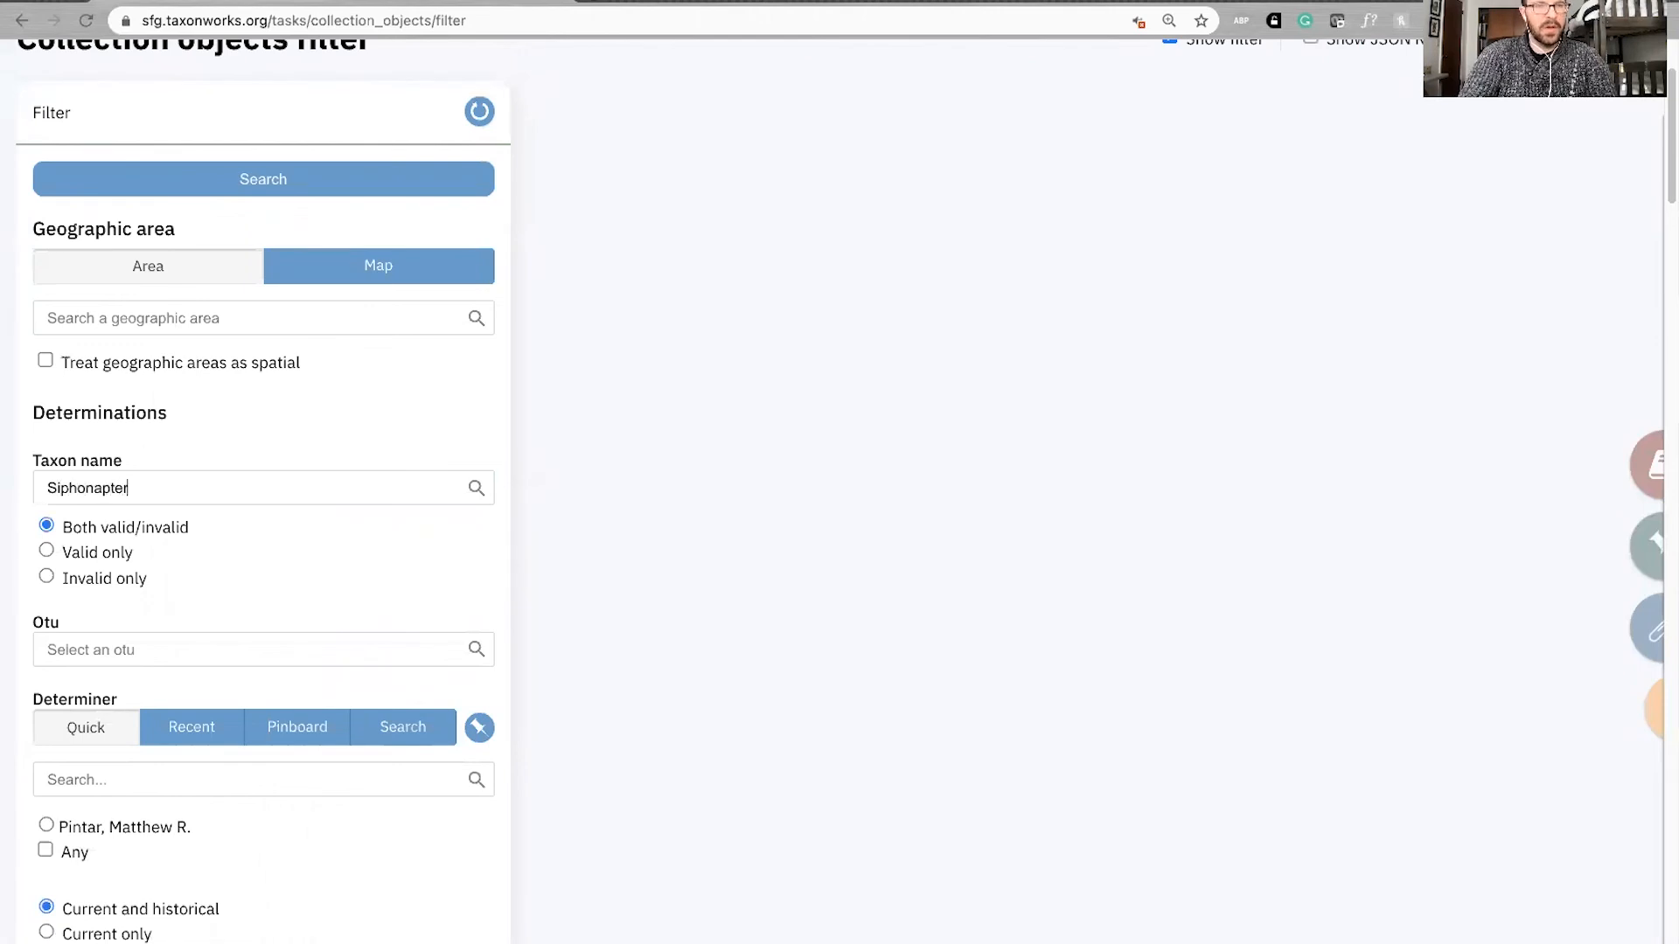
{"action": "type", "text": "a"}
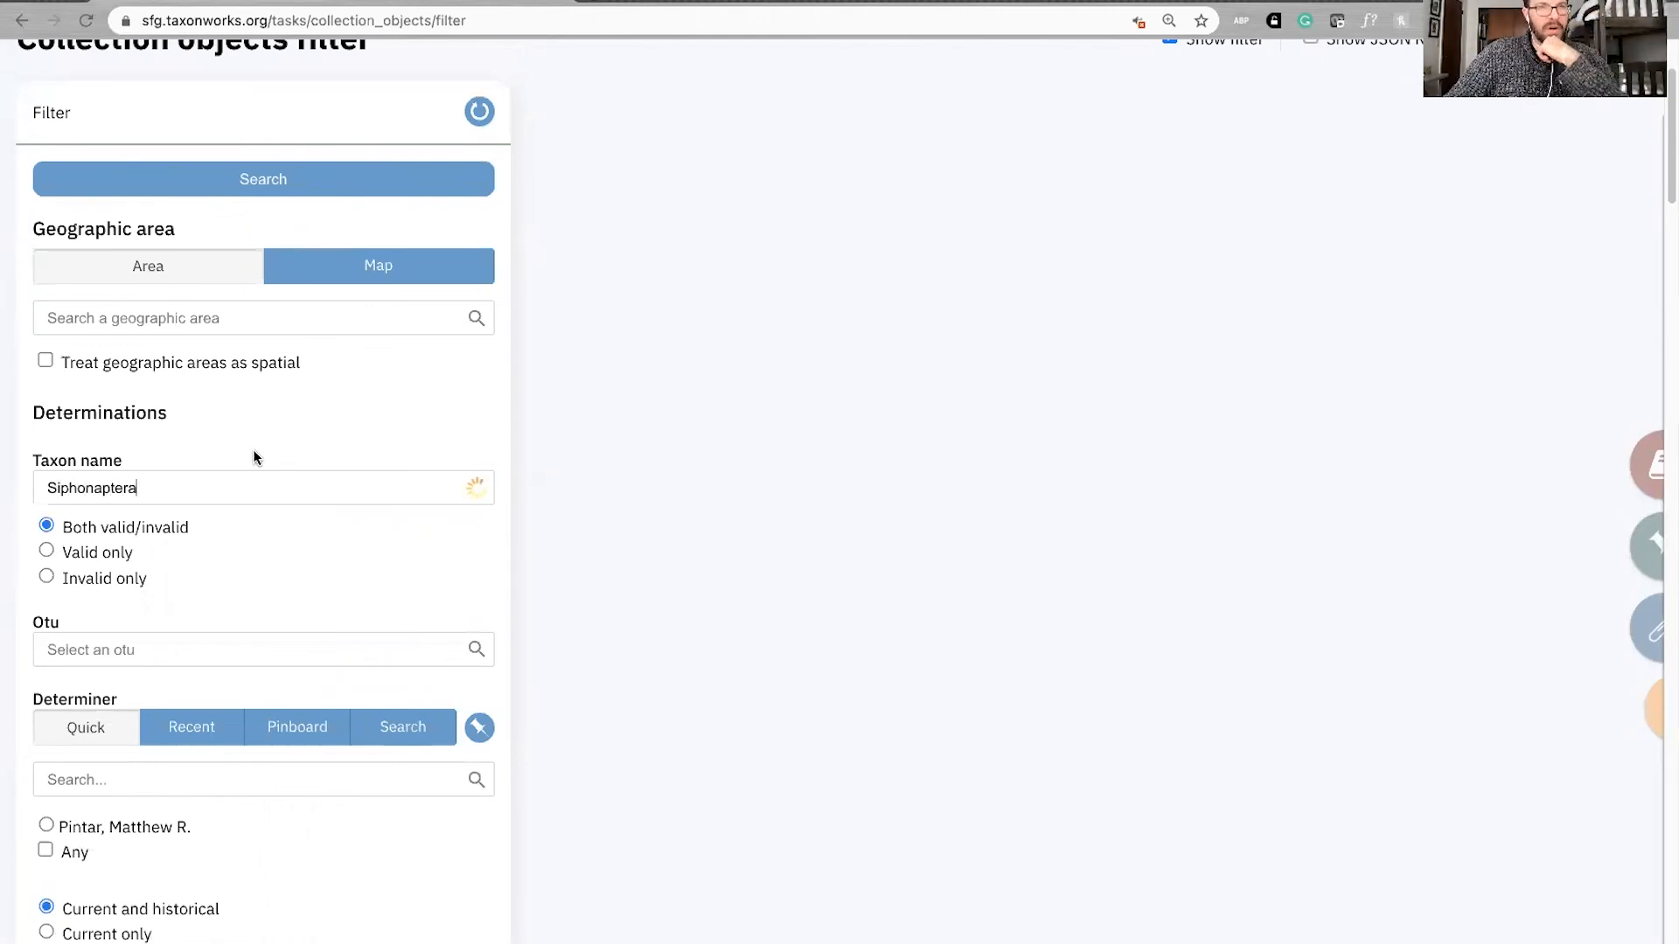
{"action": "left_click", "coordinate": [246, 522]}
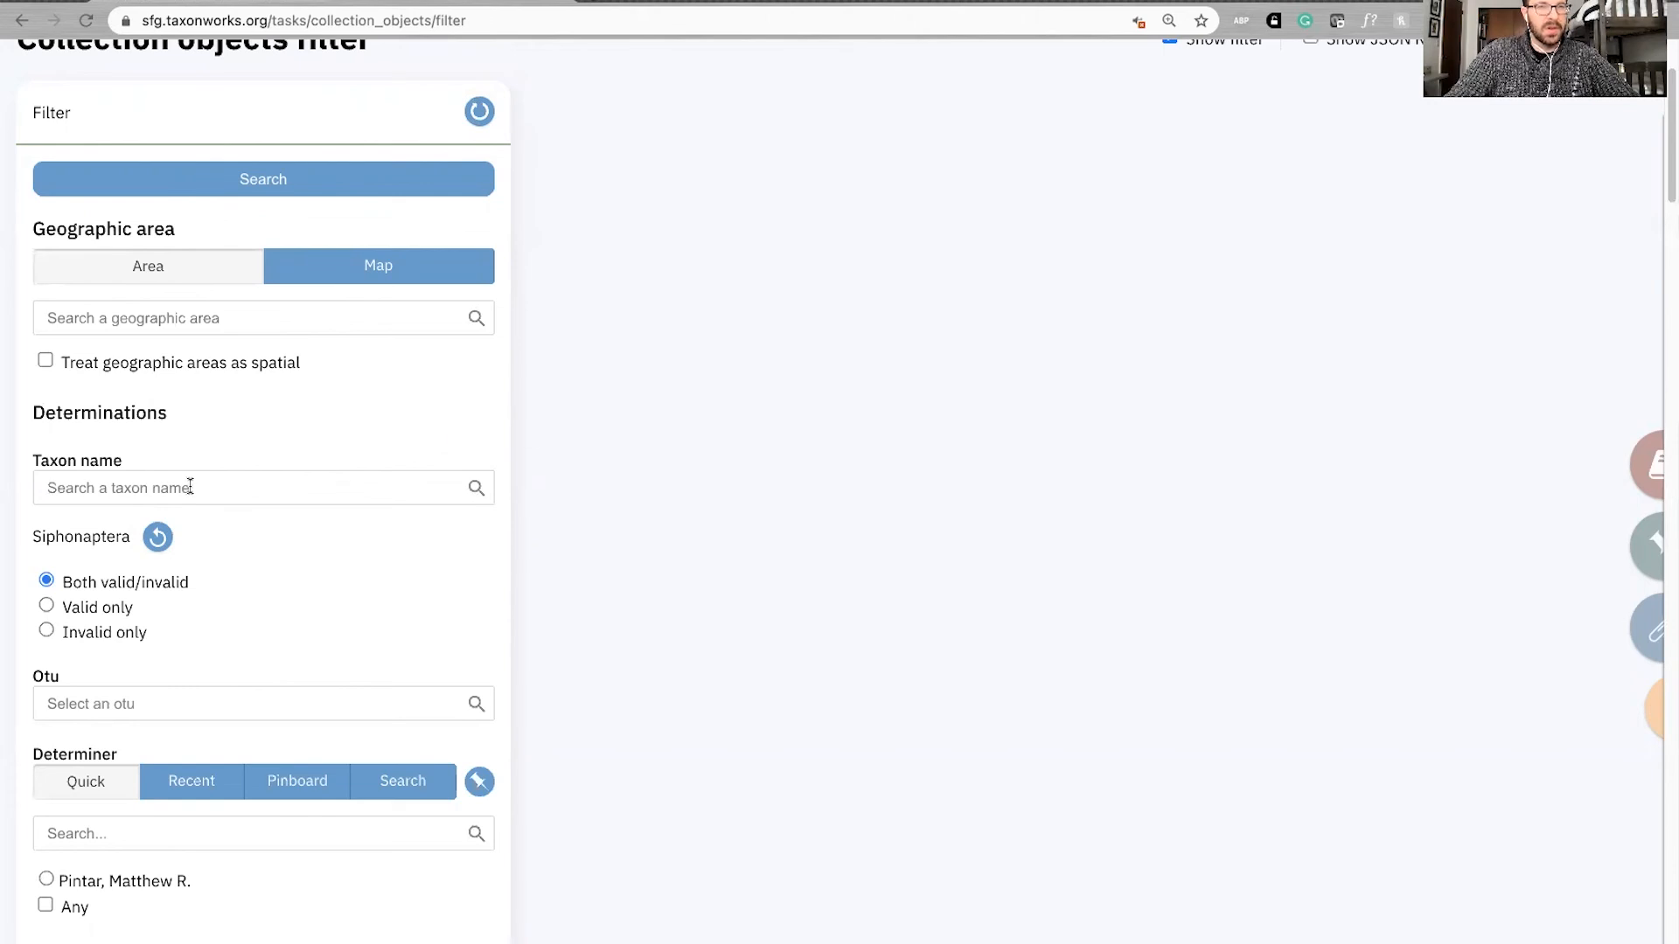
- Add the US state of New York as the geographic area and treat geographic areas as spatial
{"action": "scroll", "coordinate": [297, 480], "scroll_direction": "down", "scroll_amount": 1}
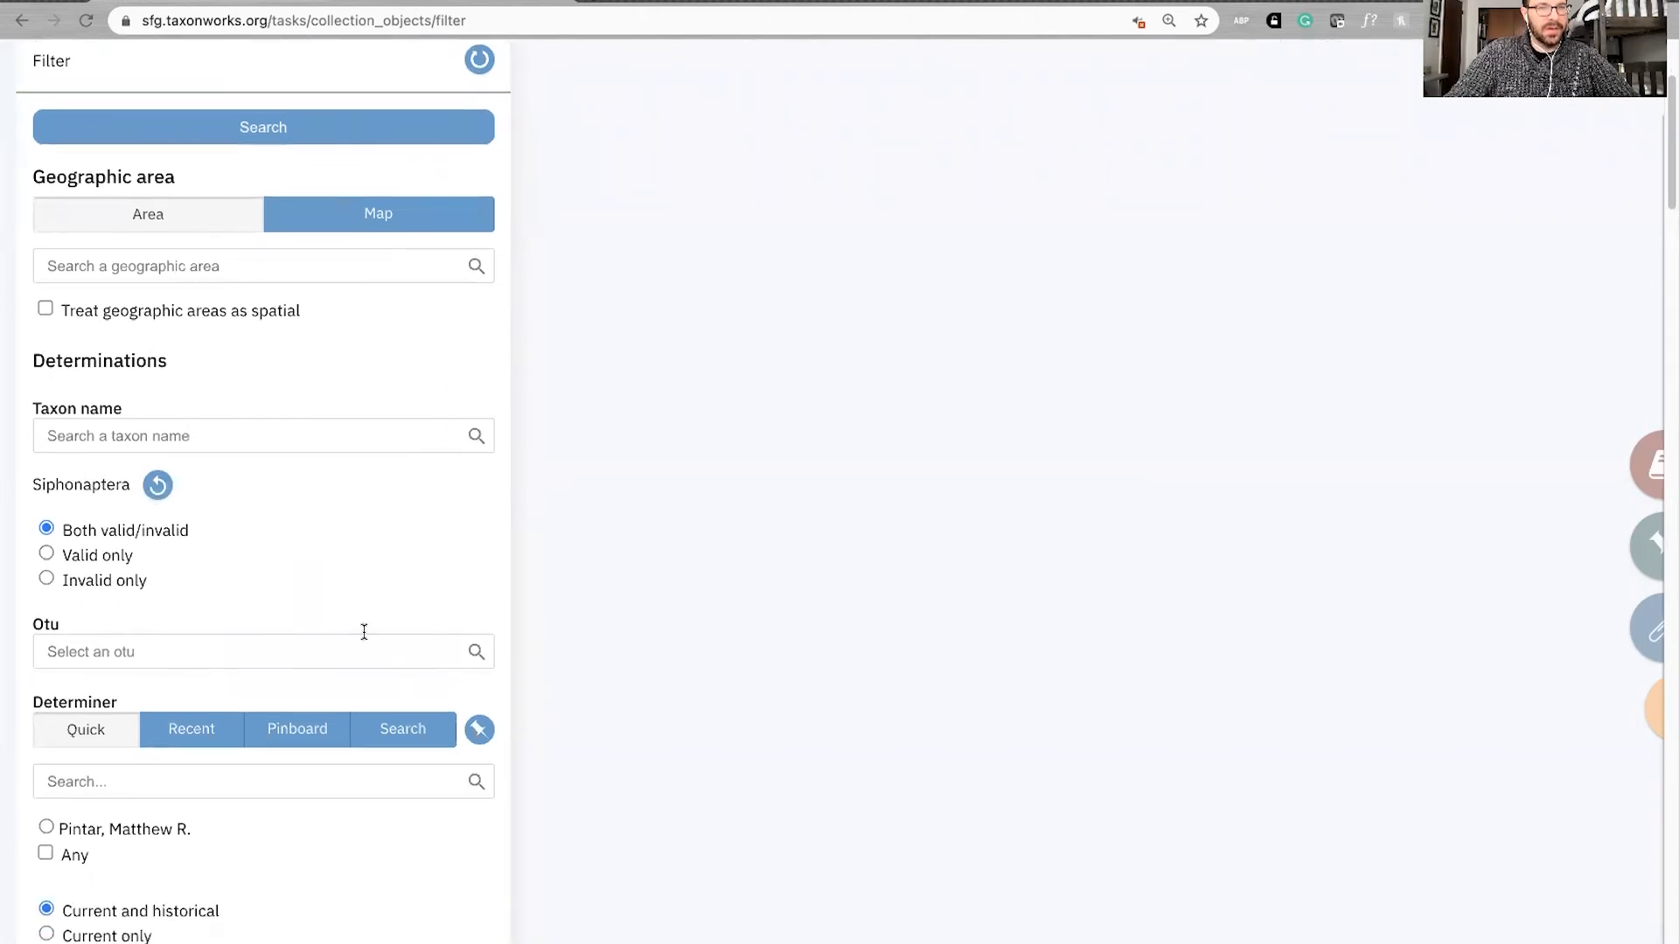
{"action": "scroll", "coordinate": [493, 543], "scroll_direction": "up", "scroll_amount": 3}
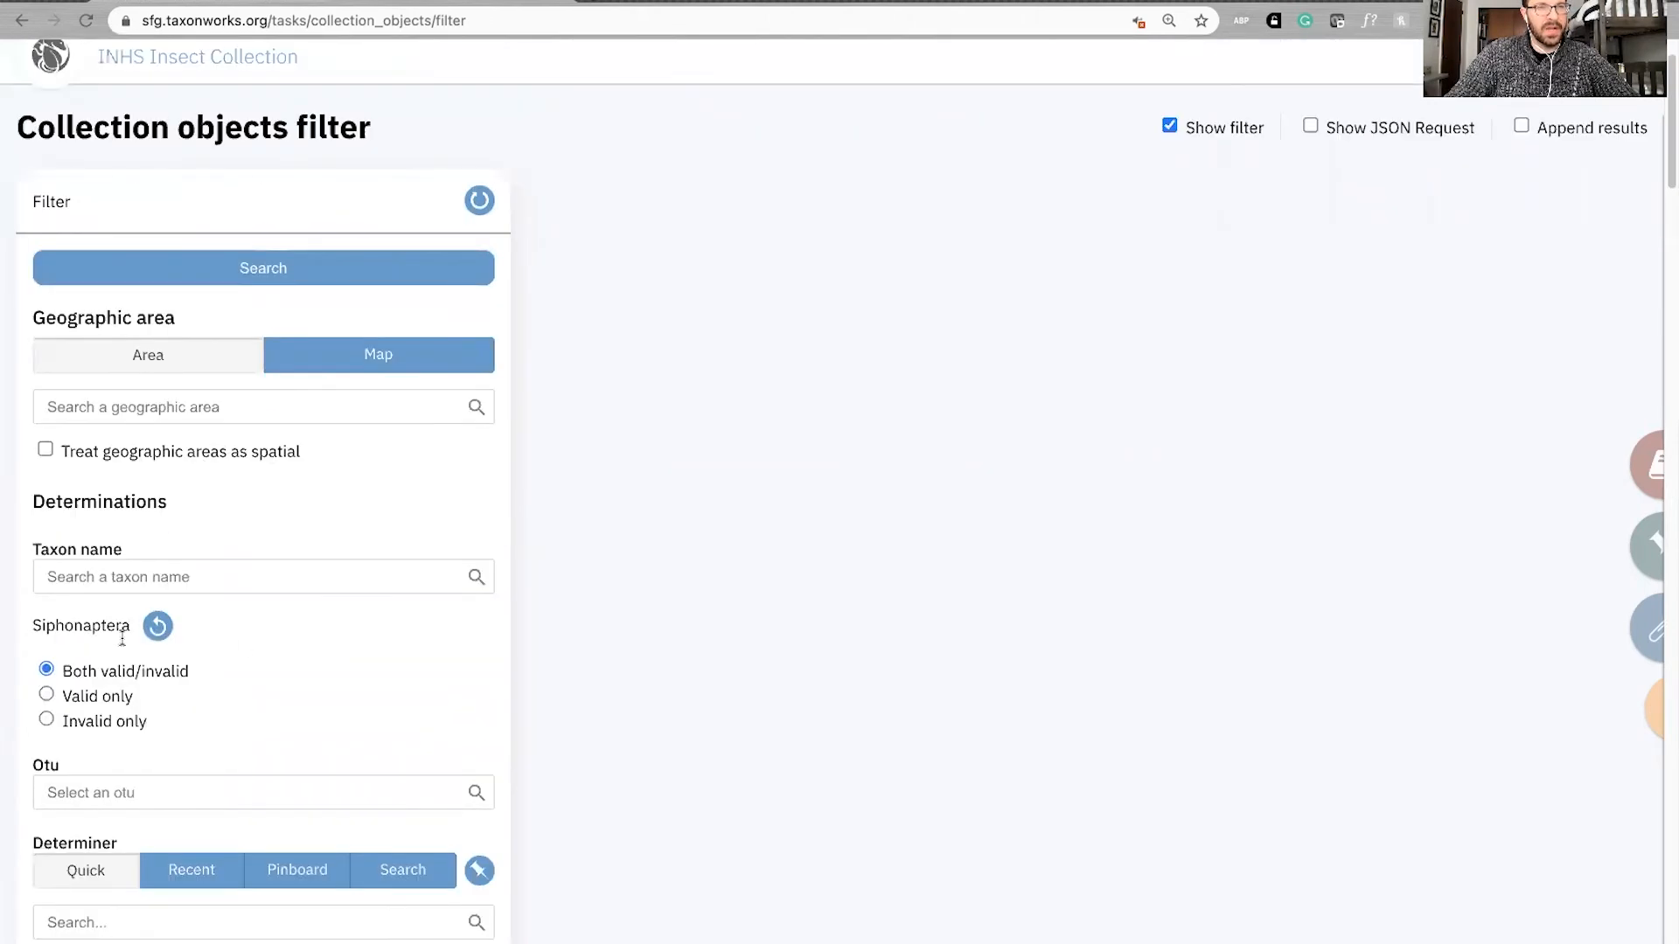
{"action": "scroll", "coordinate": [260, 617], "scroll_direction": "down", "scroll_amount": 5}
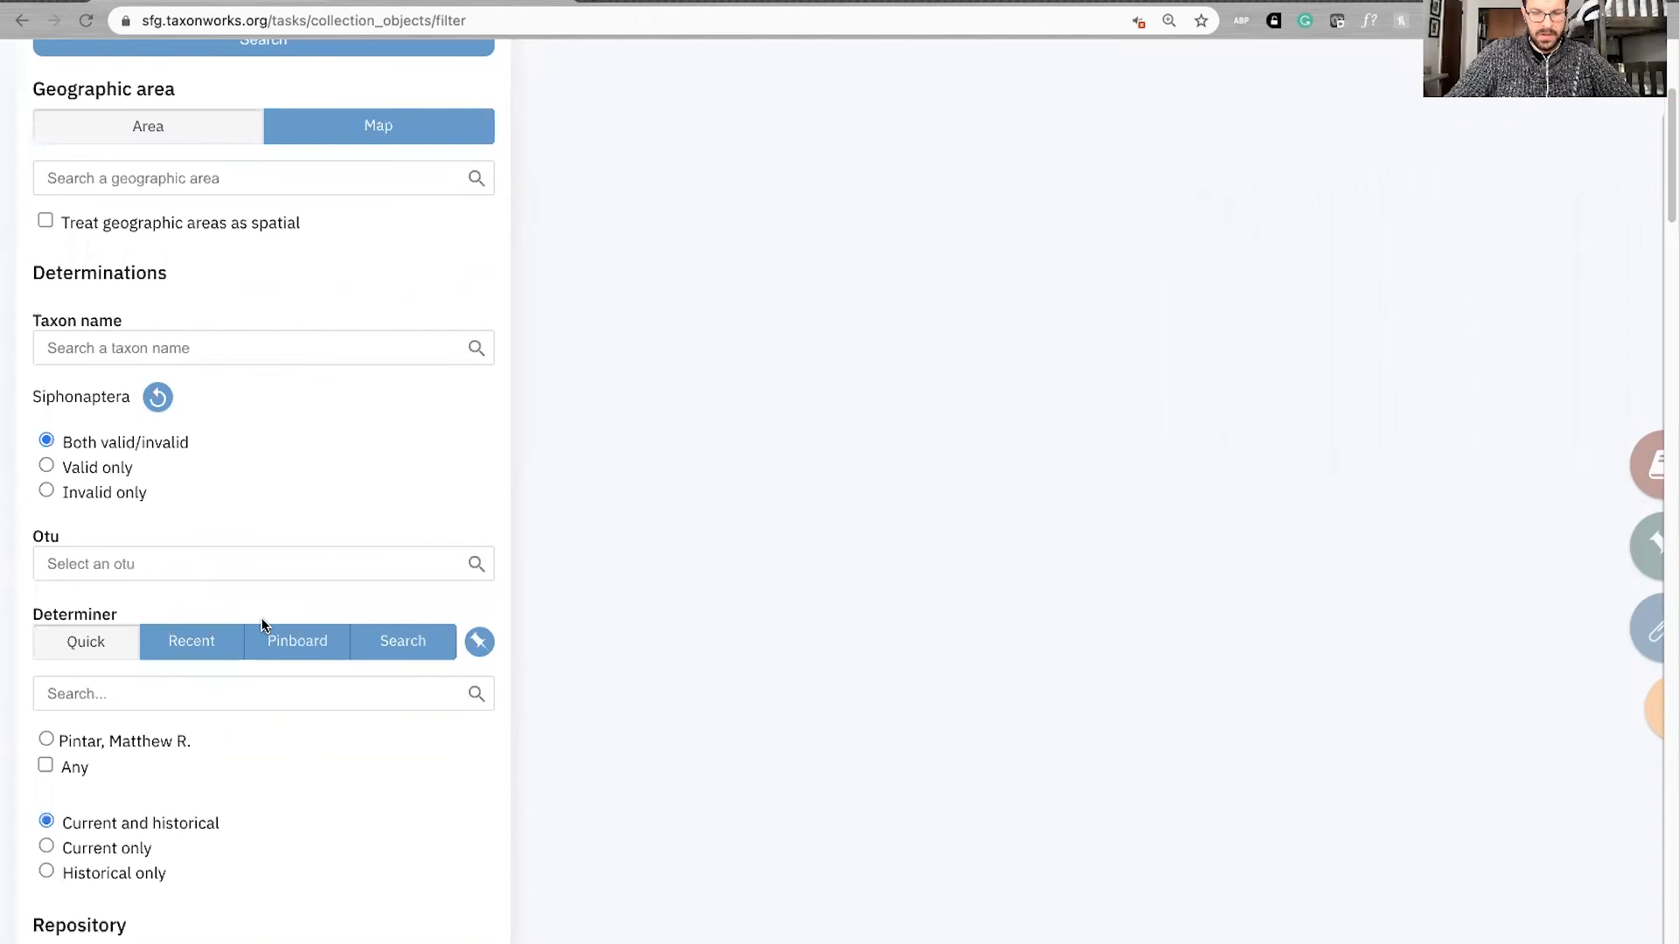
{"action": "scroll", "coordinate": [147, 400], "scroll_direction": "up", "scroll_amount": 4}
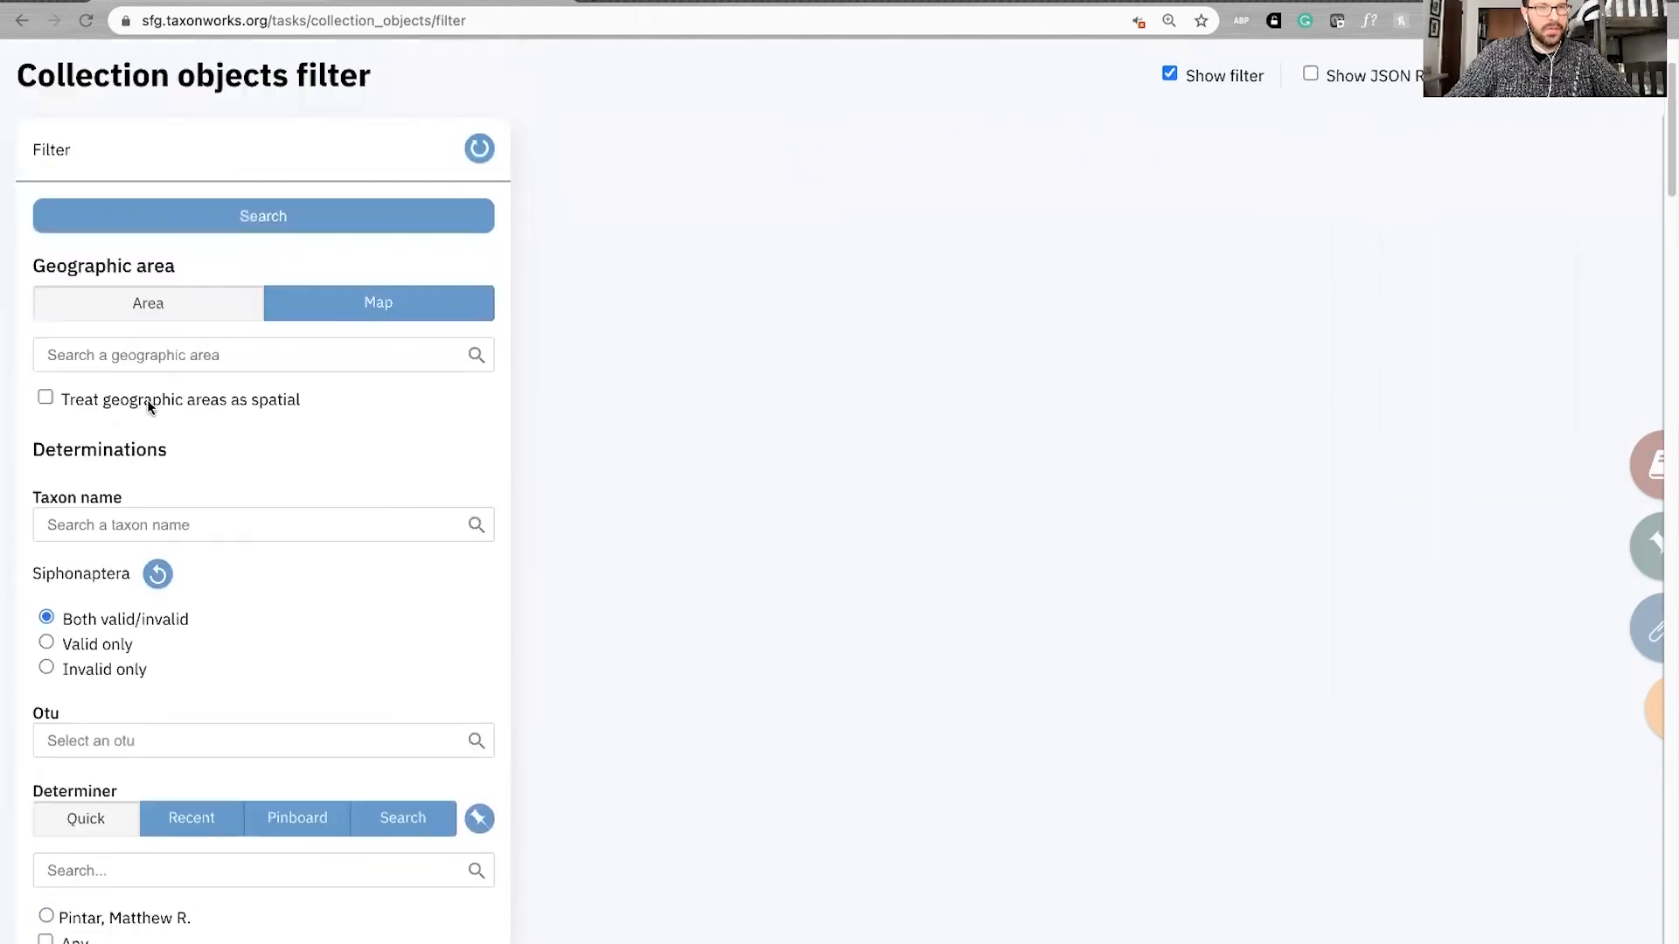
{"action": "type", "text": "New York"}
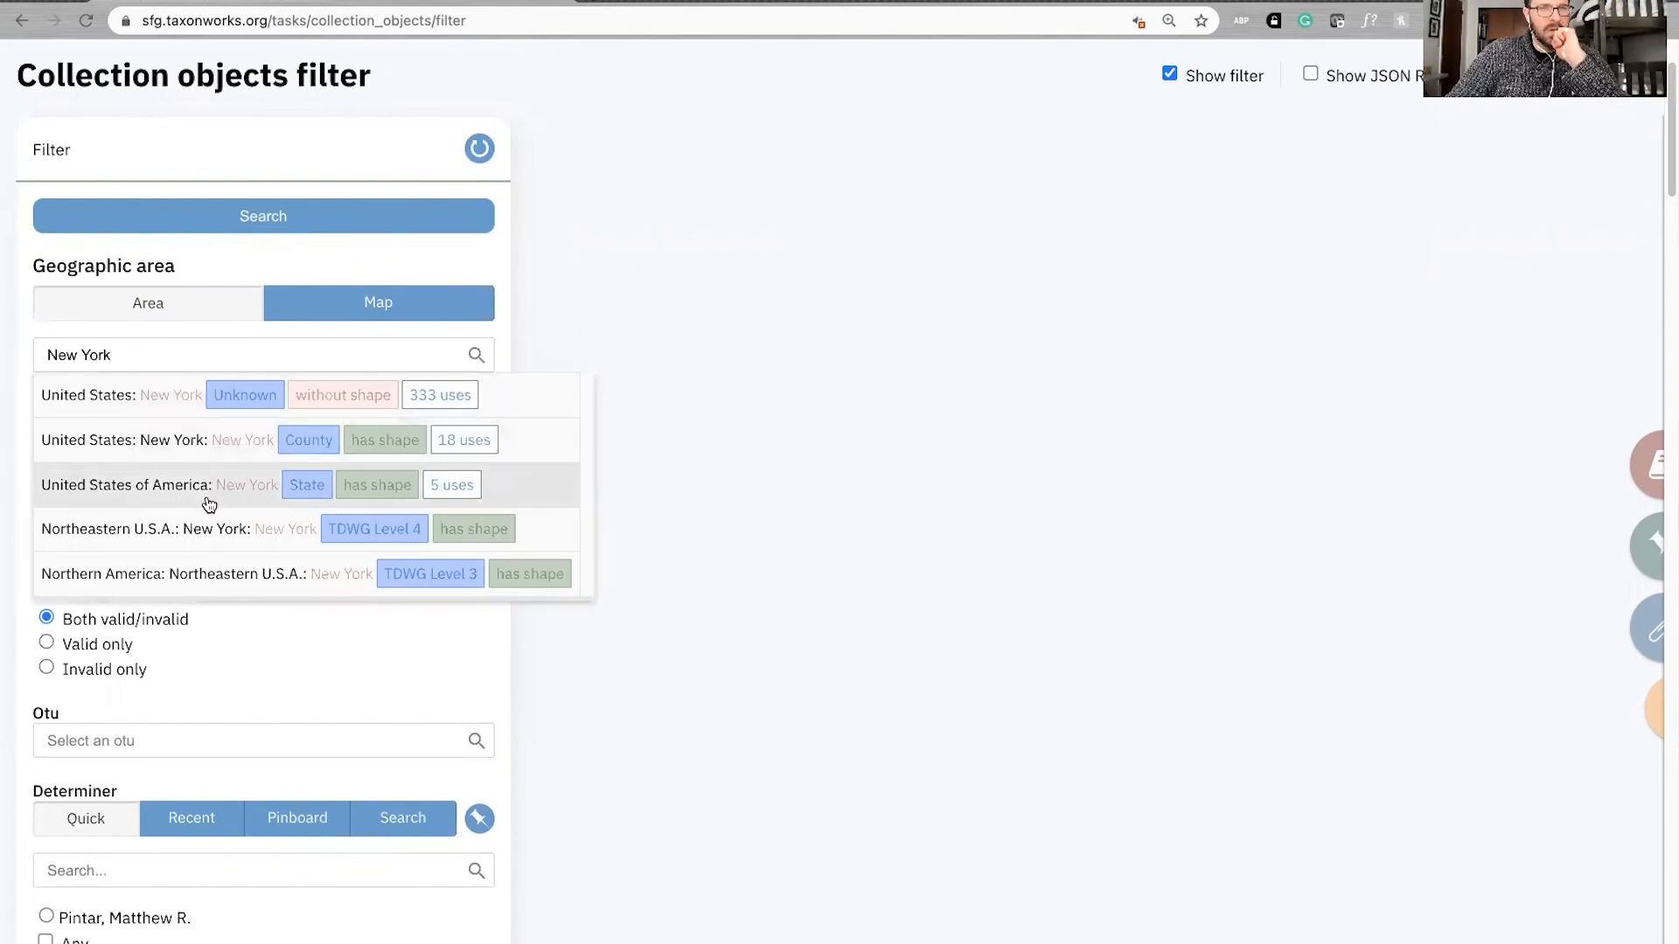
{"action": "left_click", "coordinate": [206, 497]}
{"action": "left_click", "coordinate": [41, 405]}
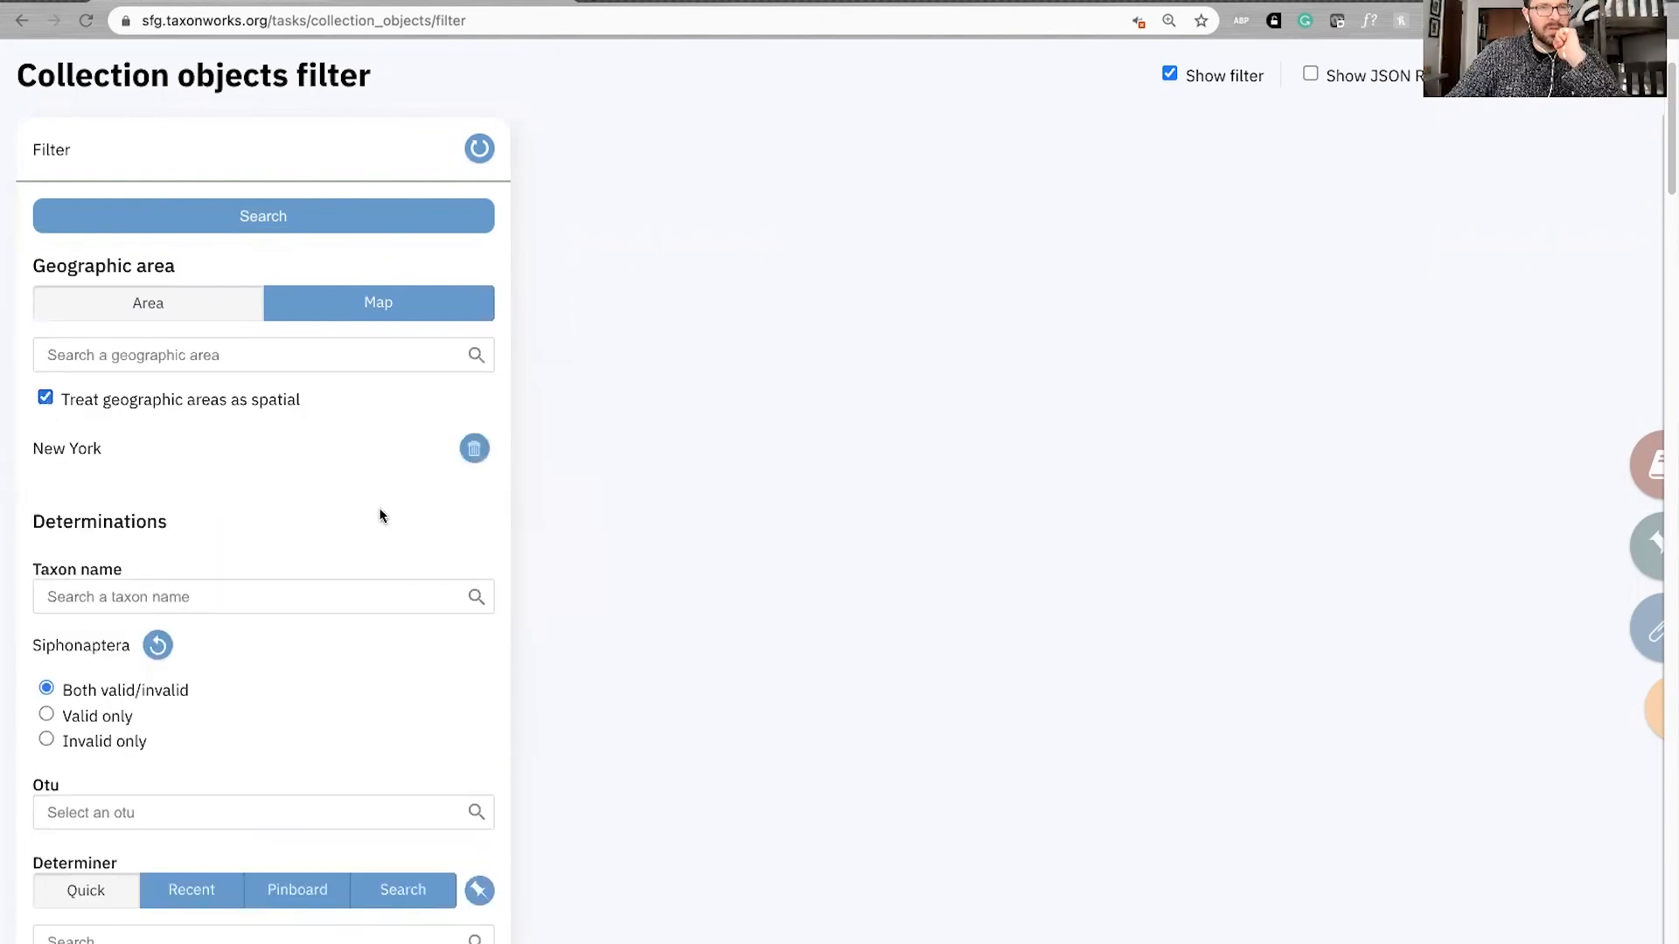
- Restrict the Depictions criterion to collection objects with depictions
{"action": "scroll", "coordinate": [479, 548], "scroll_direction": "down", "scroll_amount": 1}
{"action": "scroll", "coordinate": [479, 549], "scroll_direction": "down", "scroll_amount": 20}
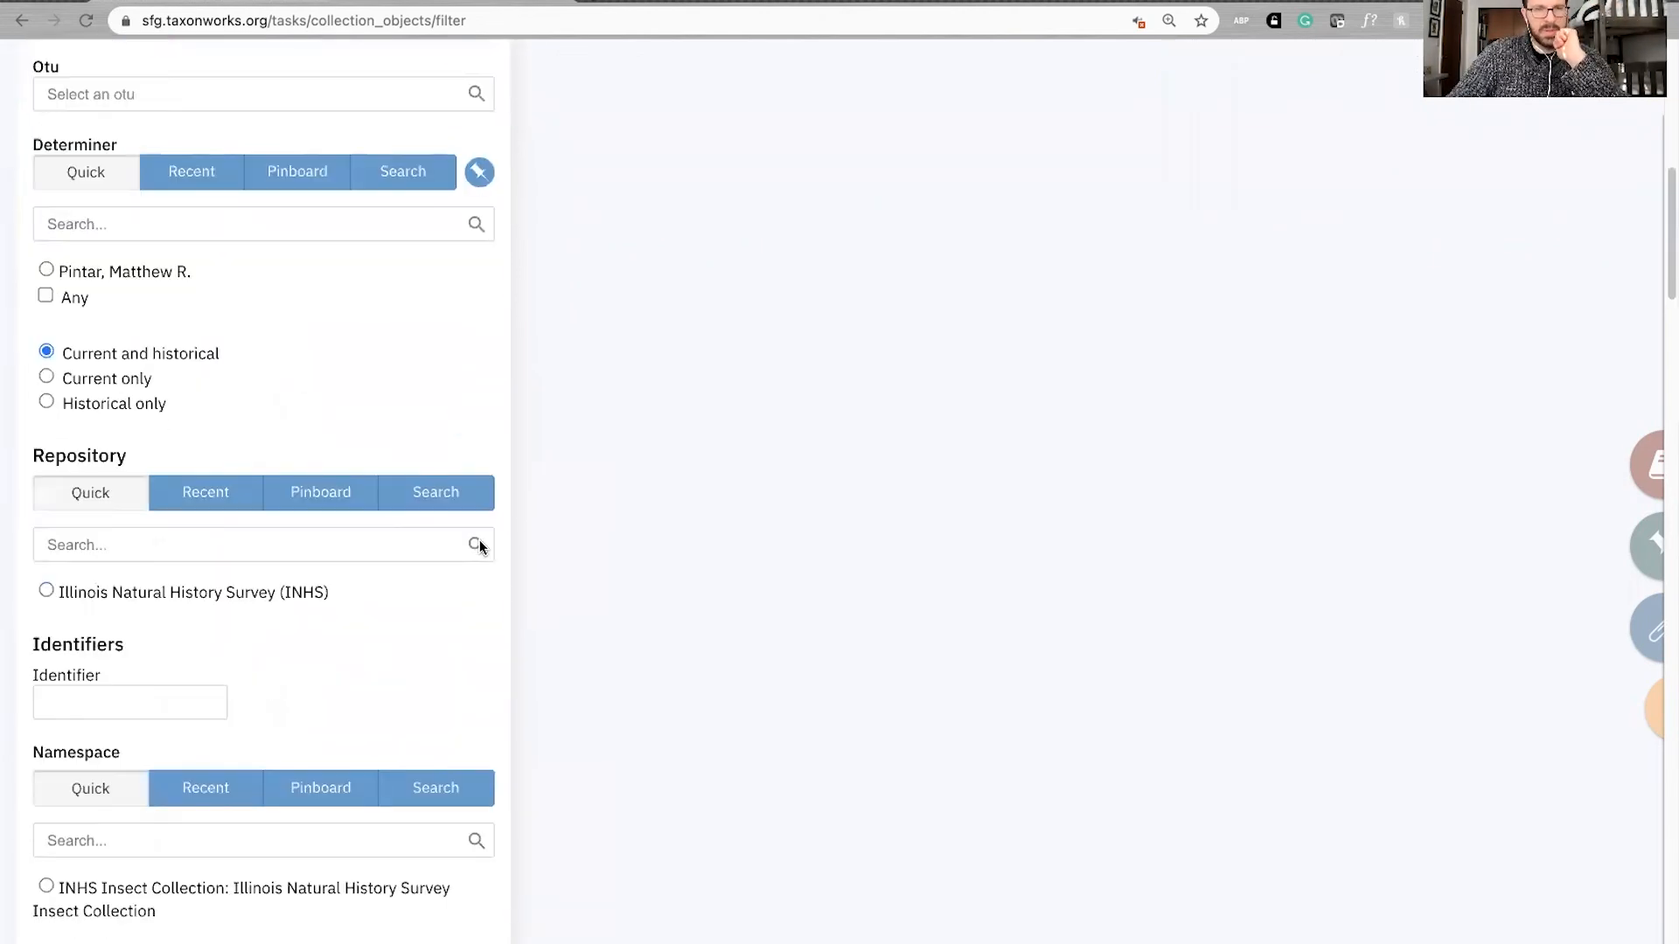
{"action": "scroll", "coordinate": [479, 549], "scroll_direction": "down", "scroll_amount": 15}
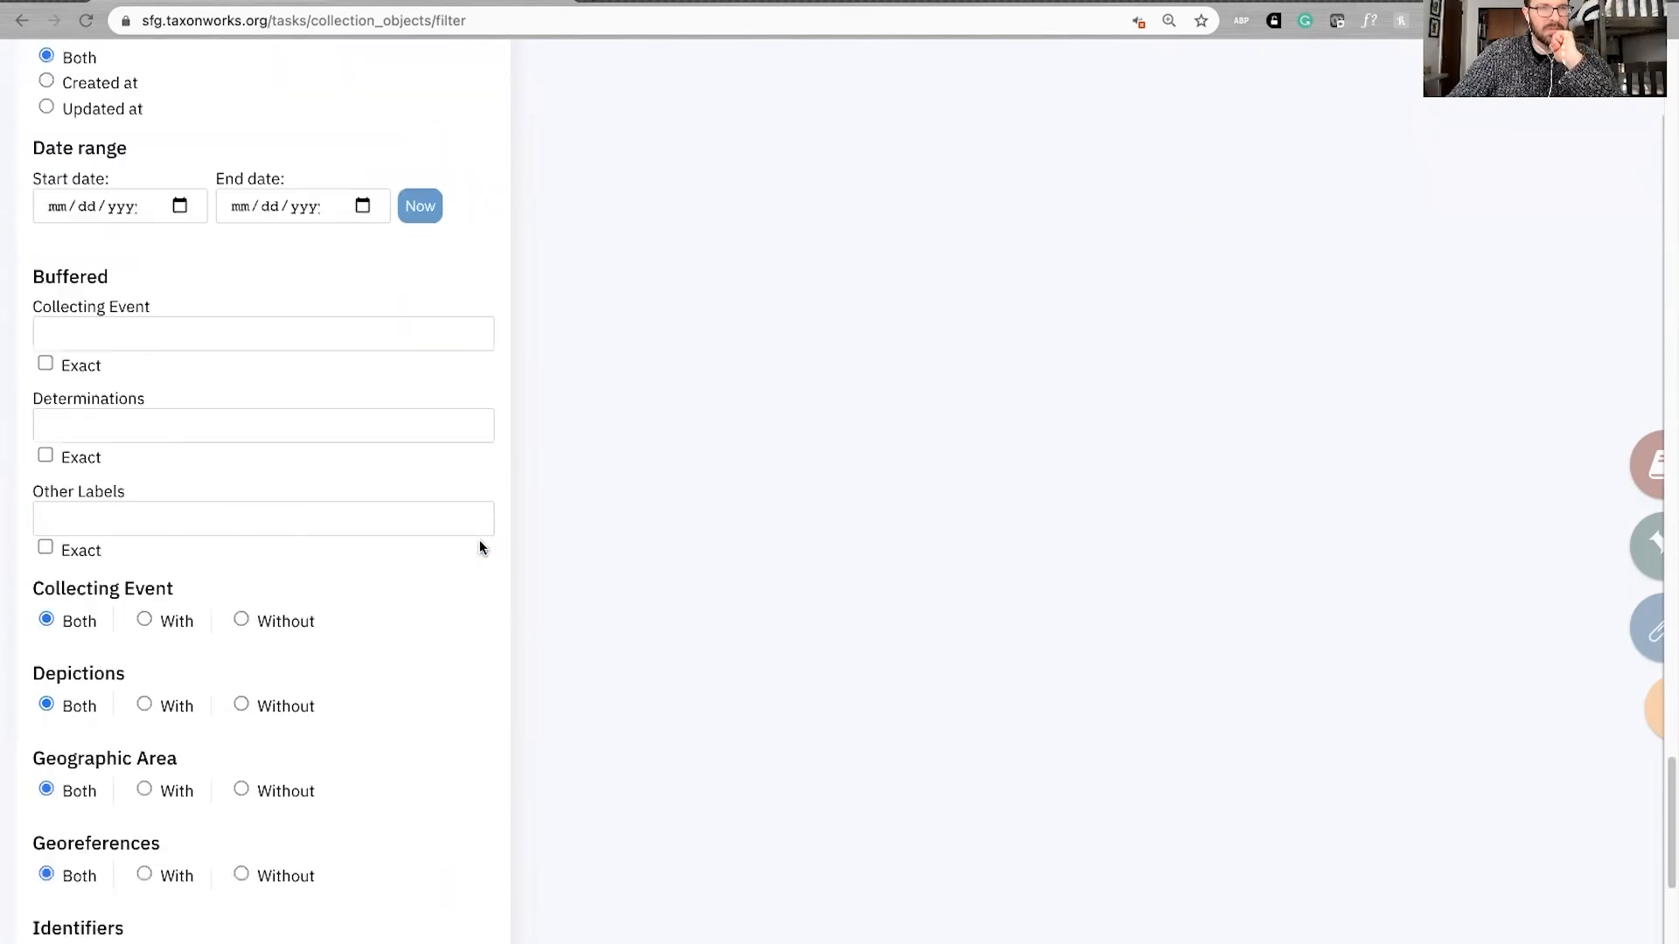
{"action": "scroll", "coordinate": [417, 539], "scroll_direction": "up", "scroll_amount": 10}
{"action": "scroll", "coordinate": [248, 524], "scroll_direction": "down", "scroll_amount": 18}
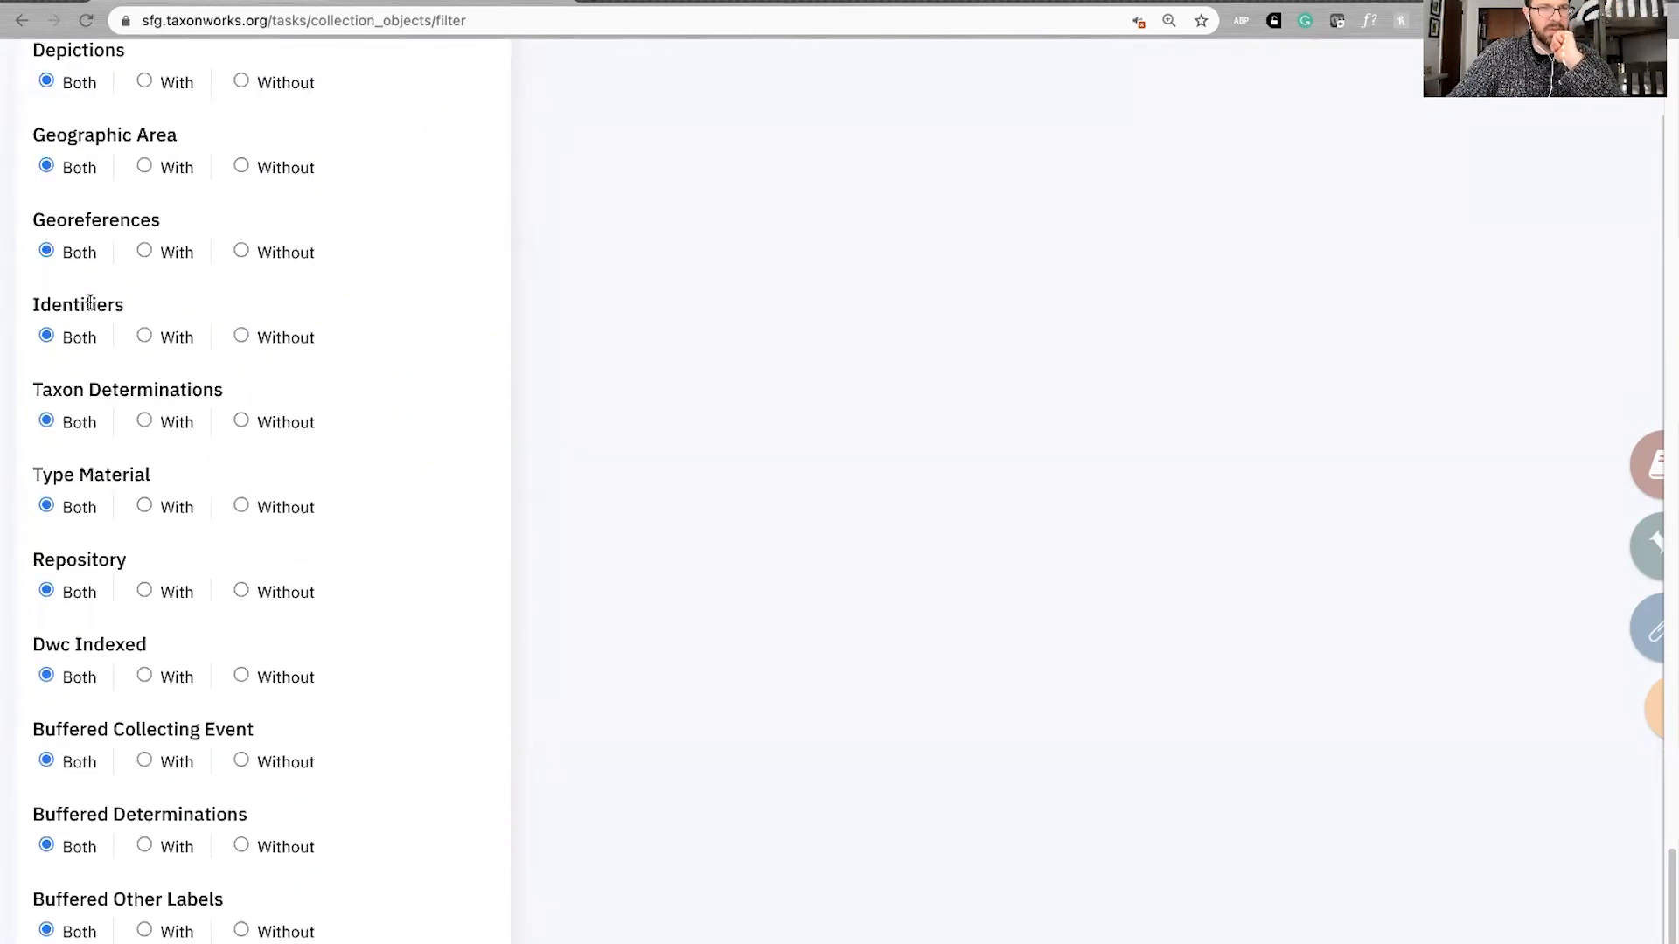
{"action": "scroll", "coordinate": [90, 301], "scroll_direction": "up", "scroll_amount": 2}
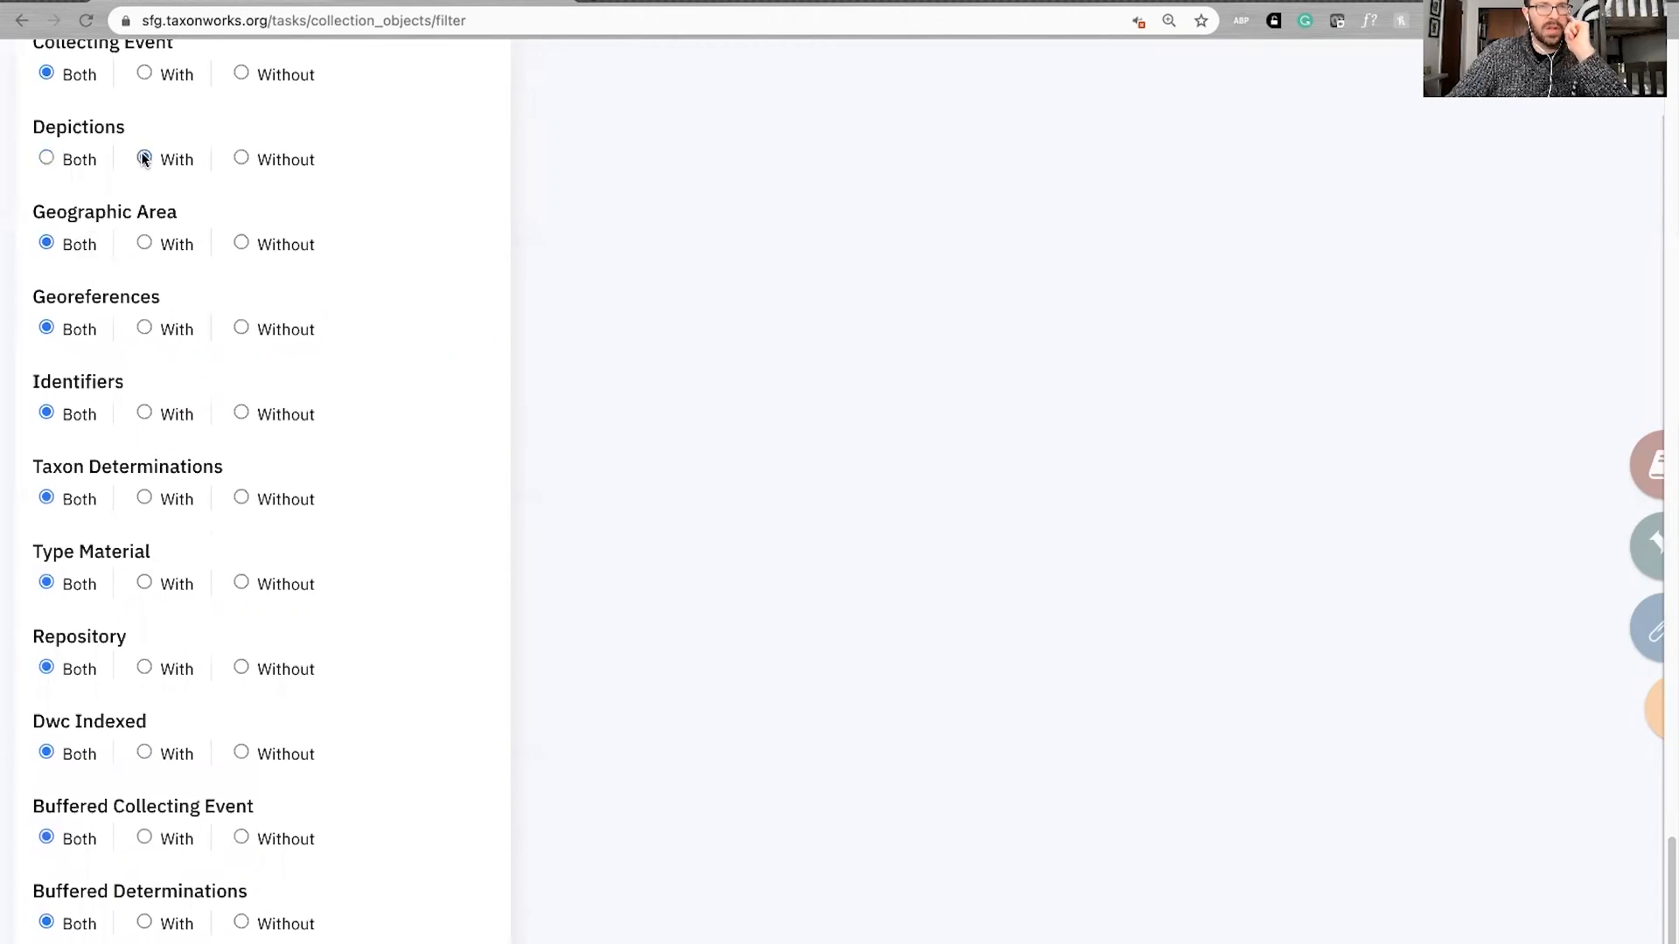
- Run the combined search for Siphonaptera specimens from New York that have depictions
{"action": "scroll", "coordinate": [376, 332], "scroll_direction": "up", "scroll_amount": 20}
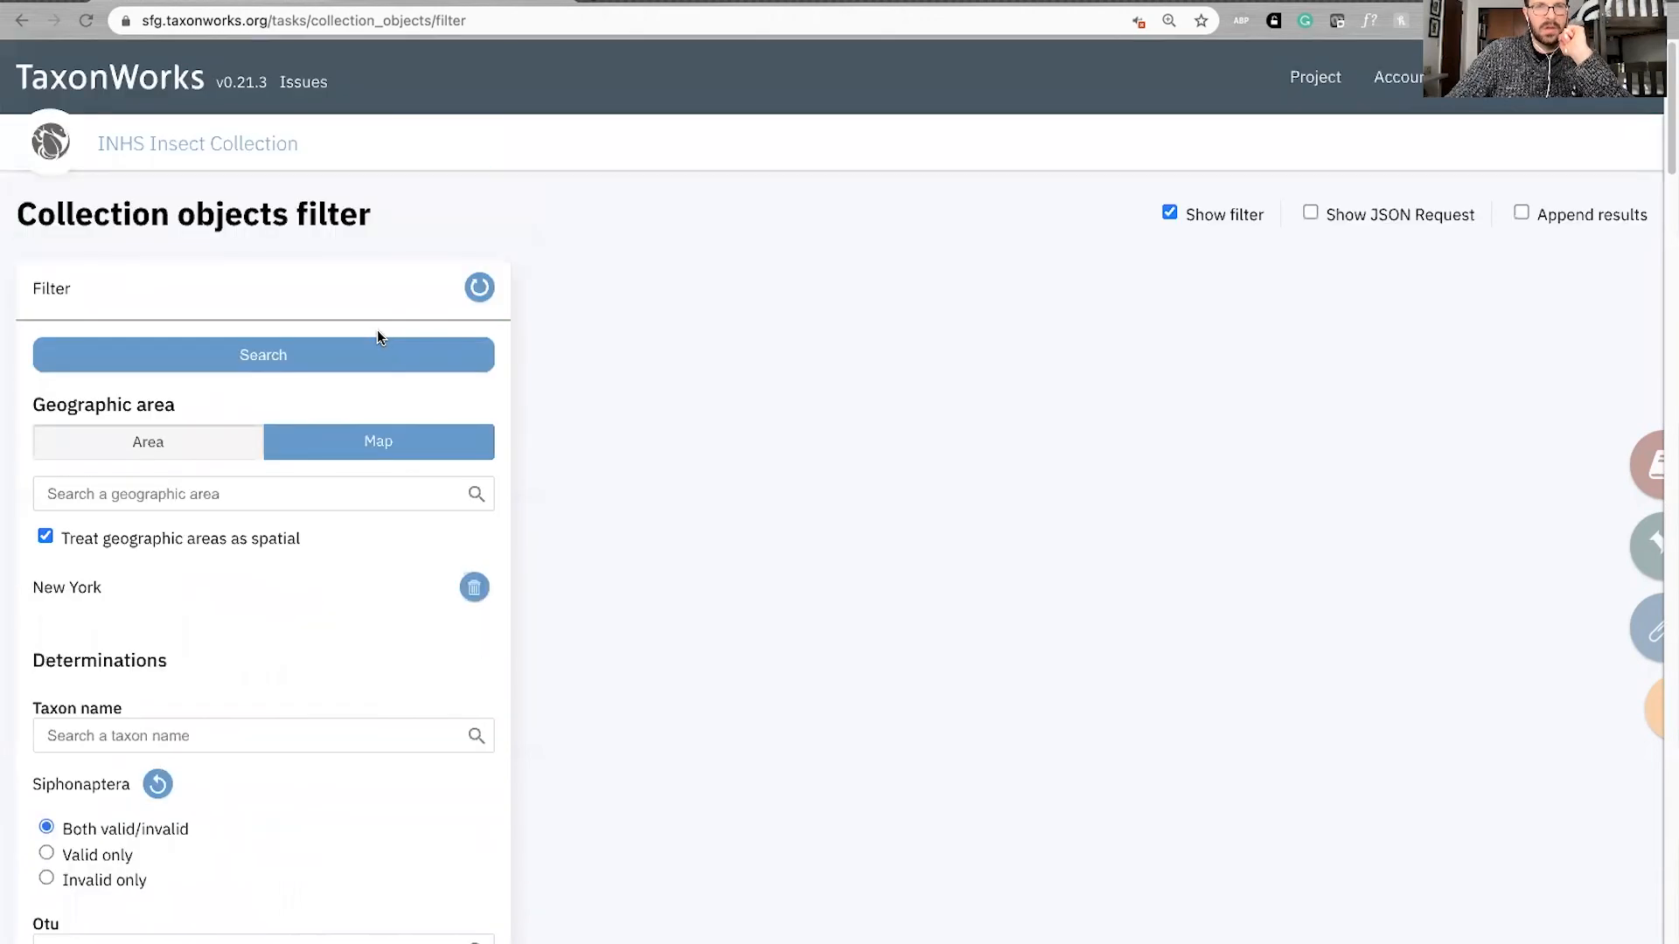
{"action": "left_click", "coordinate": [309, 358]}
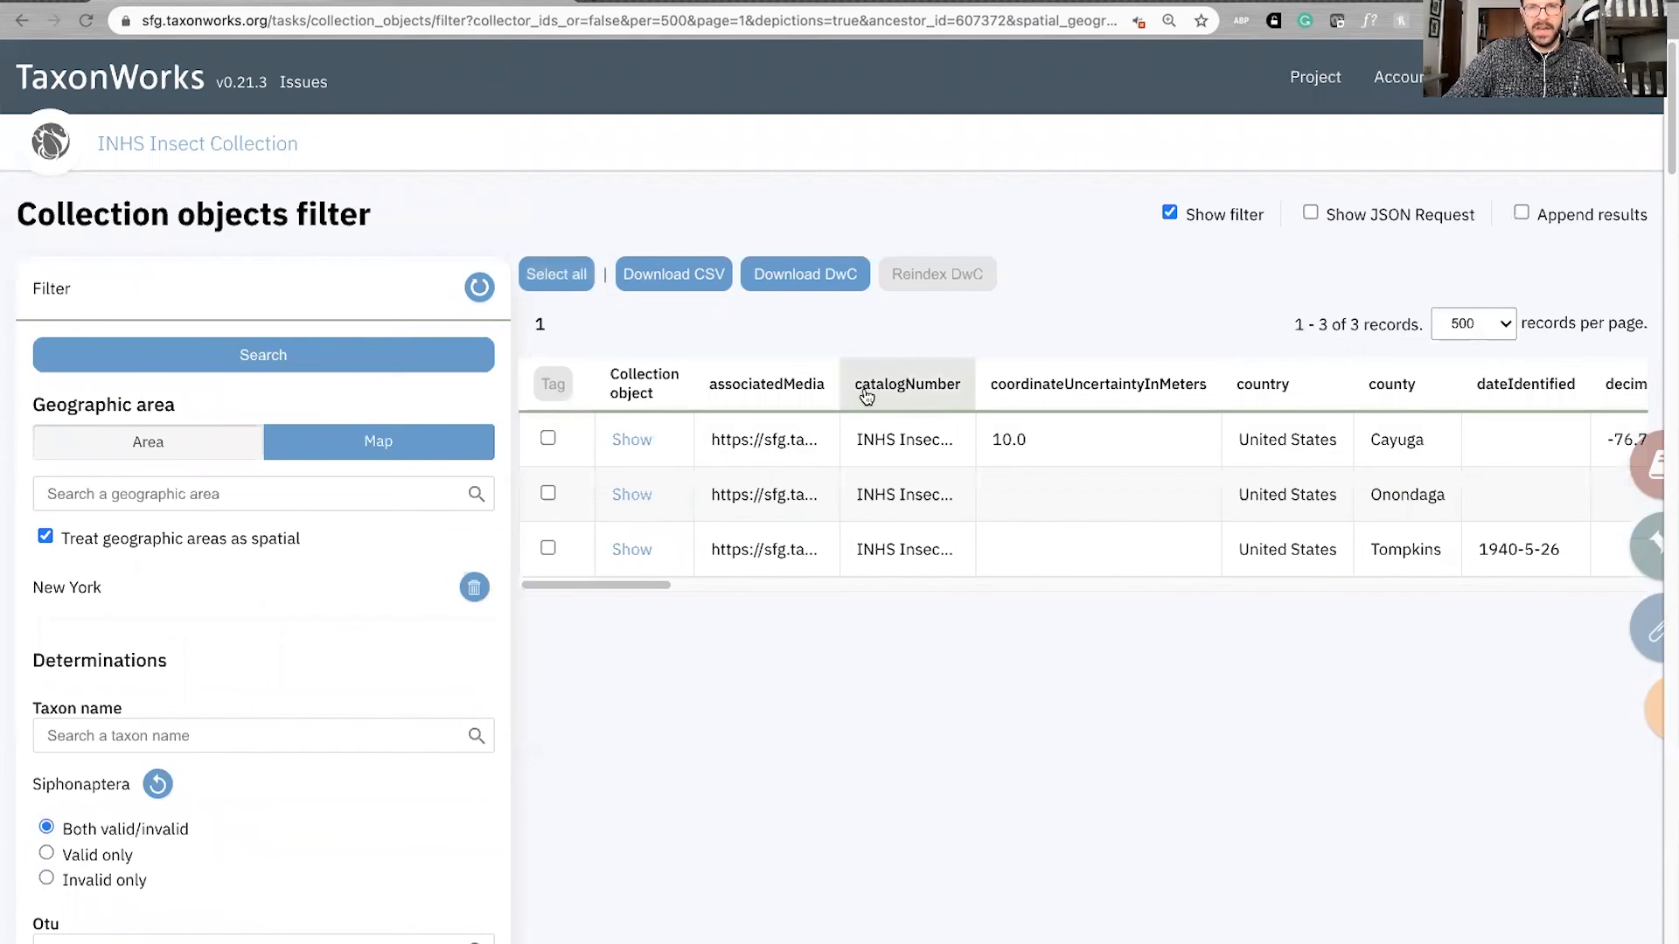
{"action": "left_click_drag", "start_coordinate": [839, 383], "coordinate": [1036, 372]}
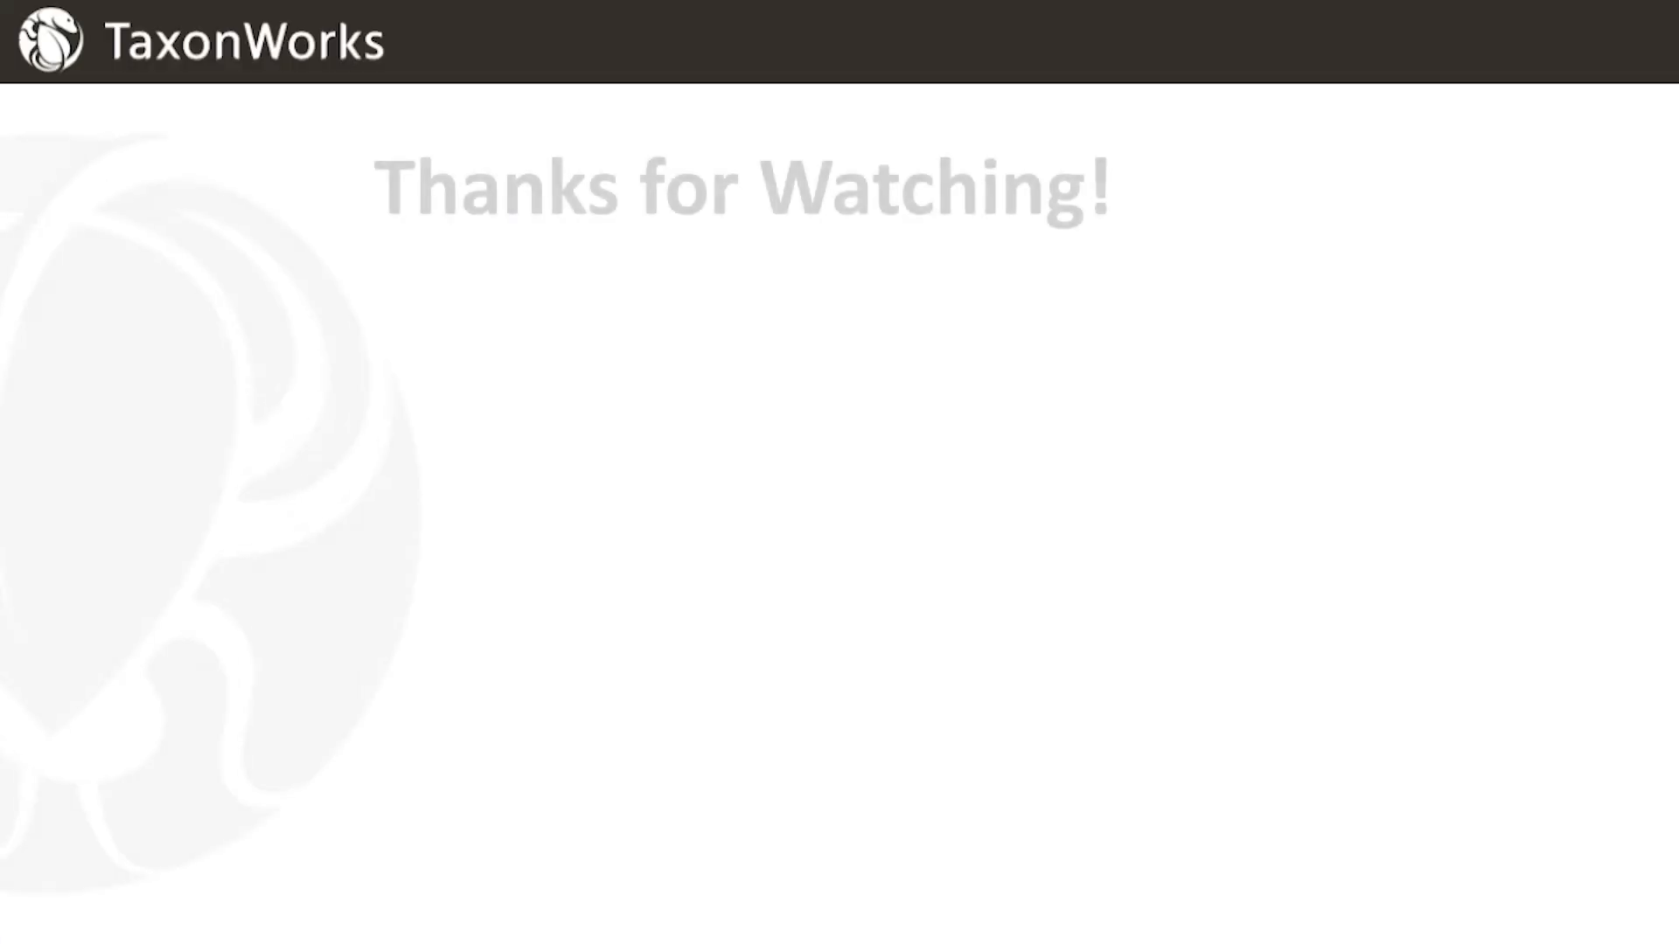